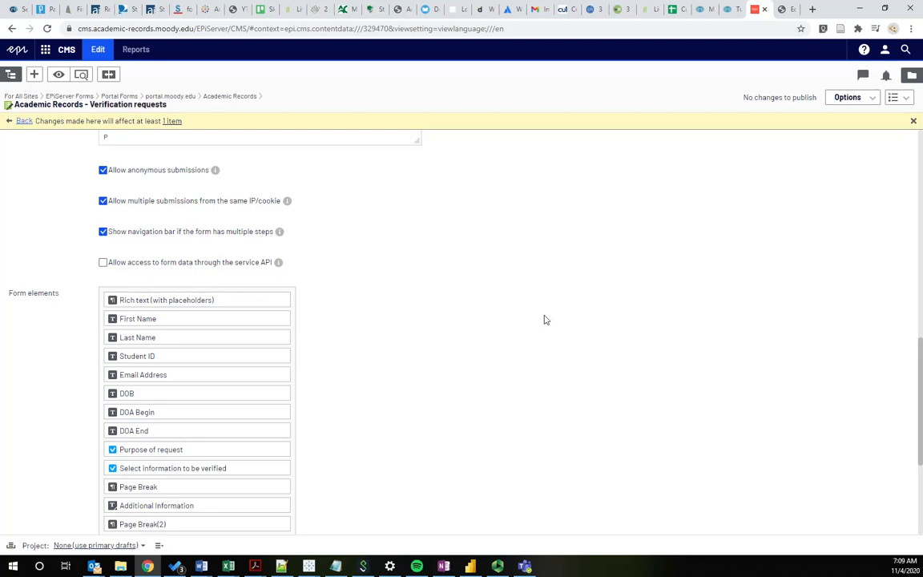
Examine the list of form elements in the Academic Records - Verification requests form
scroll(144, 288, "down", 2)
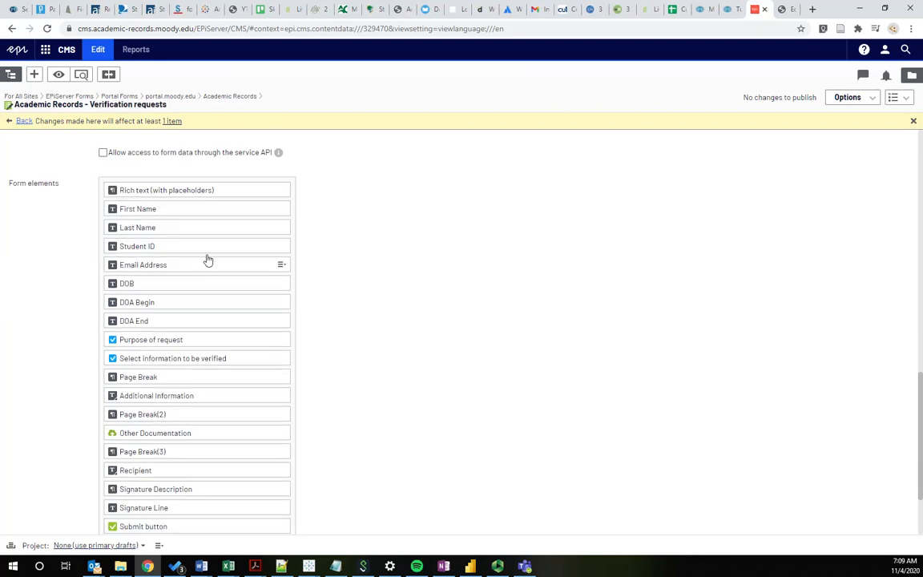
scroll(220, 339, "down", 2)
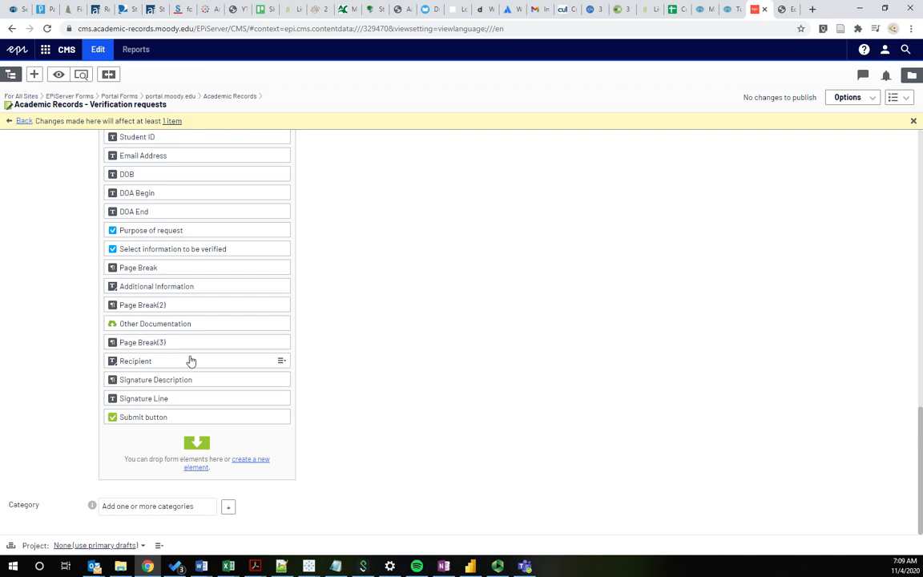
scroll(486, 297, "up", 5)
scroll(486, 298, "up", 12)
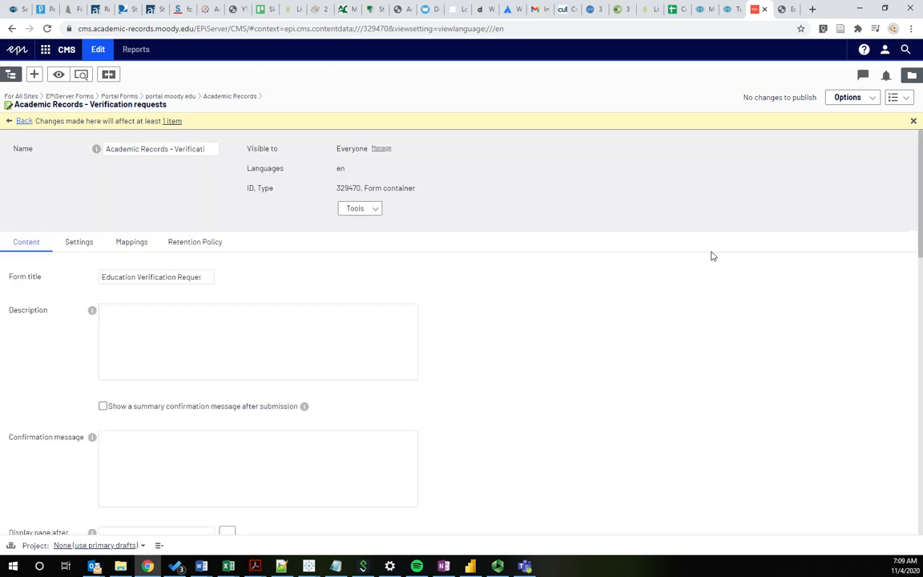
Open the AR Directed Study Request - Student form from the Academic Records forms folder
left_click(911, 75)
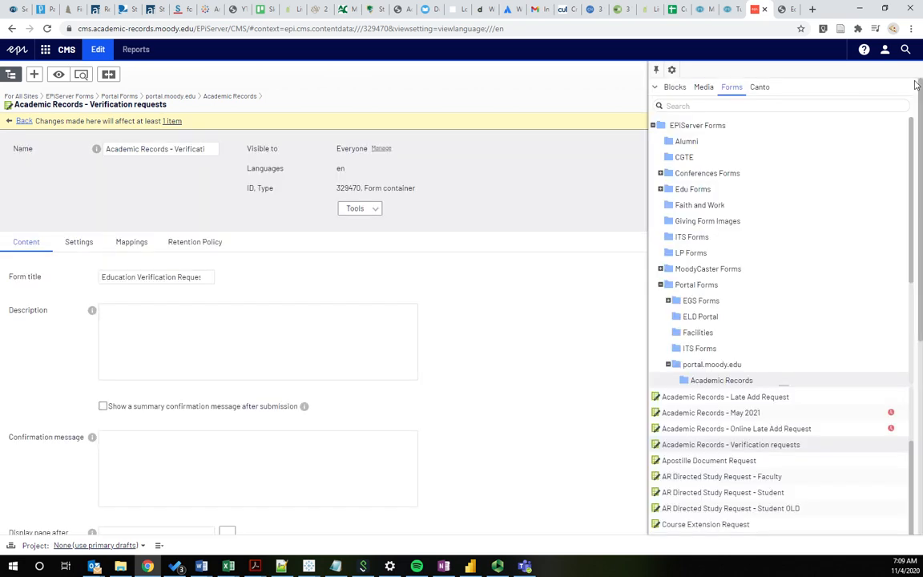
scroll(827, 238, "down", 2)
scroll(762, 255, "down", 1)
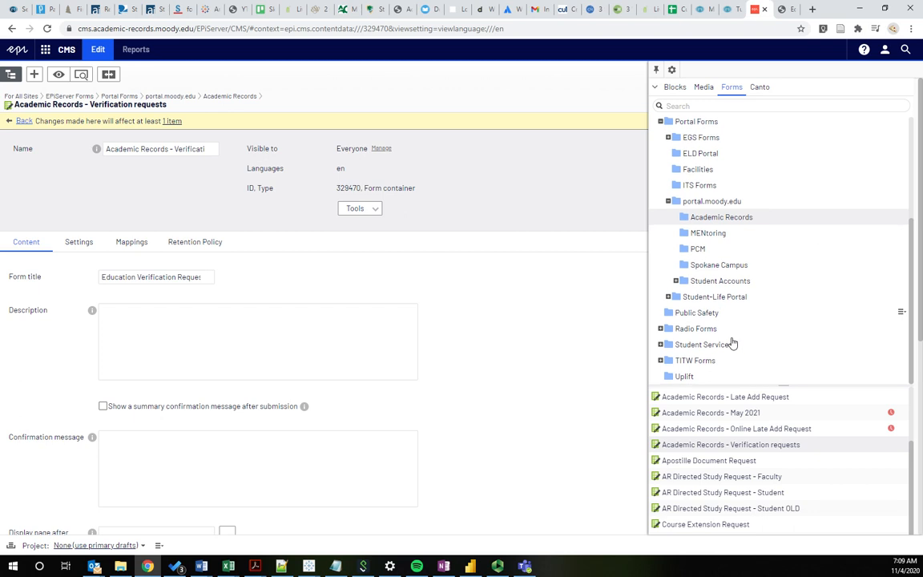
scroll(834, 465, "down", 2)
scroll(836, 465, "up", 2)
scroll(834, 478, "down", 2)
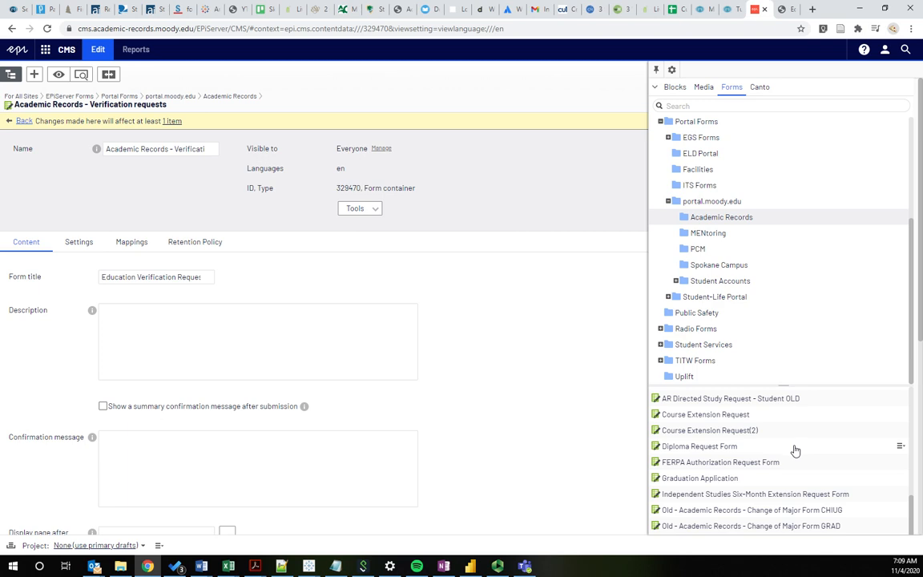
scroll(795, 452, "up", 2)
scroll(790, 449, "up", 3)
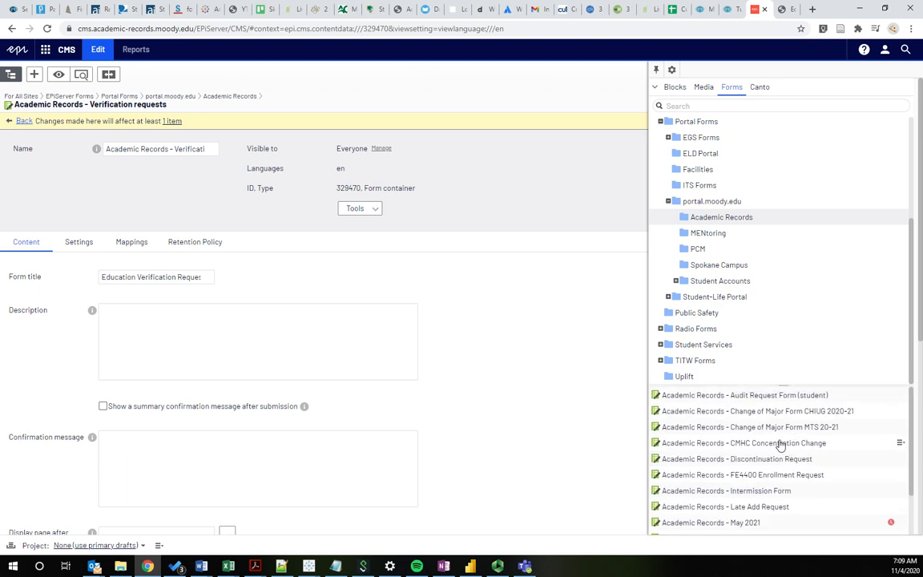
scroll(705, 429, "down", 3)
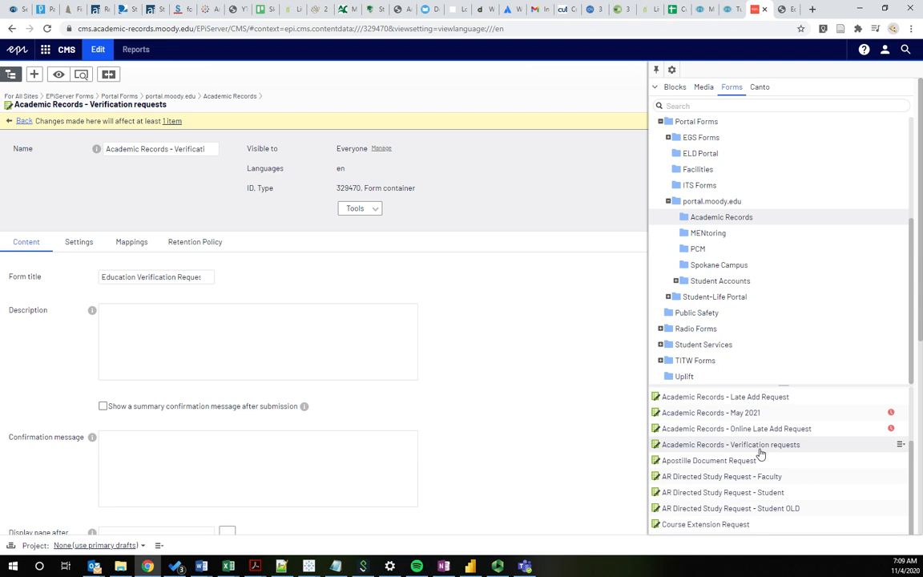
left_click(758, 494)
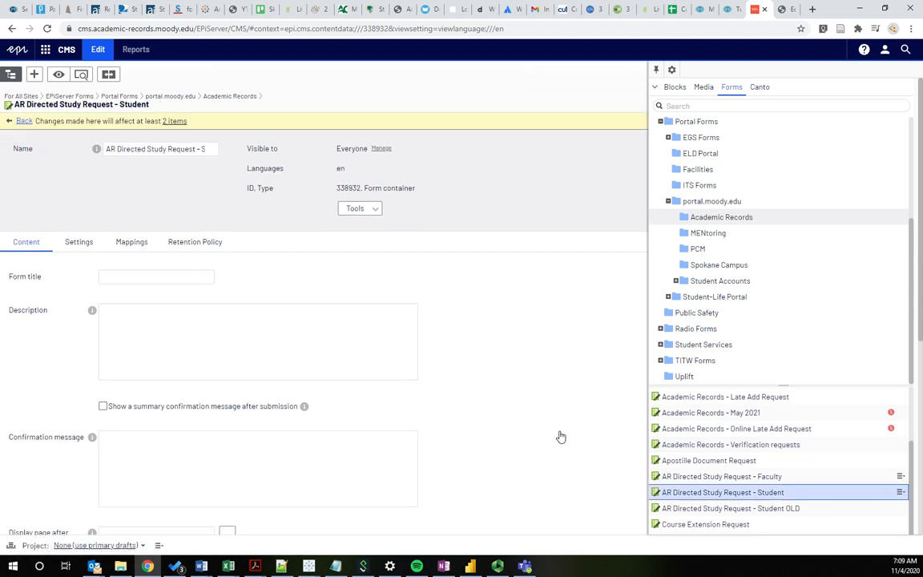
Browse the available element types and add a new Submit button element with the default name to the form
scroll(47, 341, "down", 8)
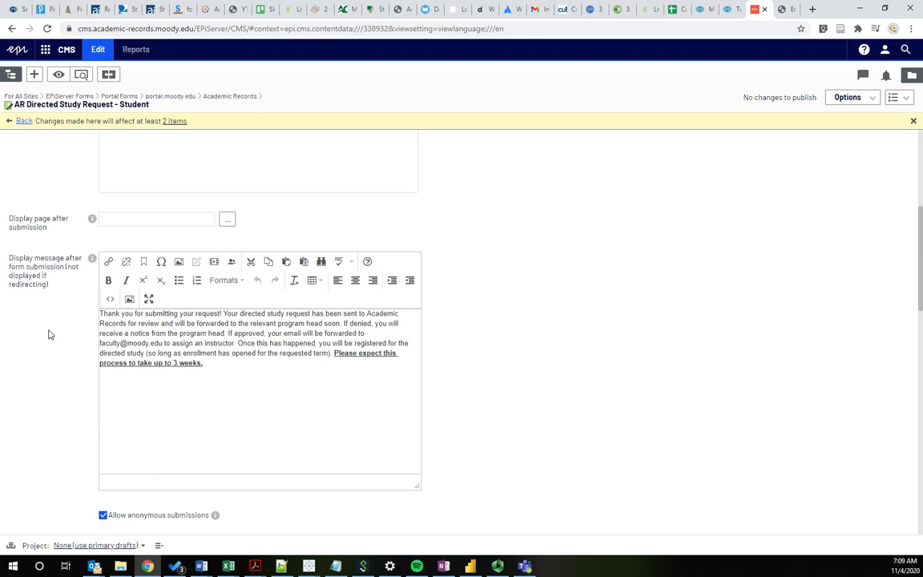
scroll(47, 256, "down", 6)
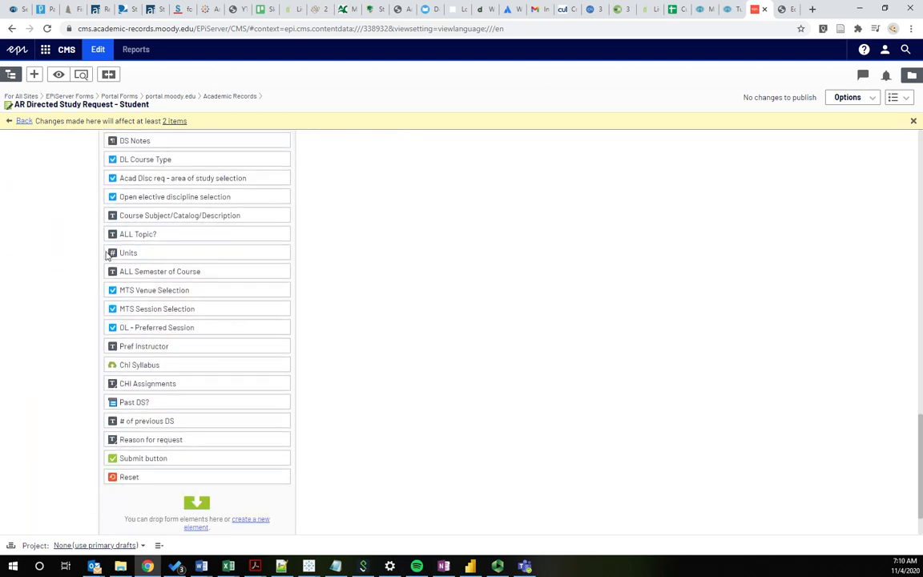
left_click(241, 519)
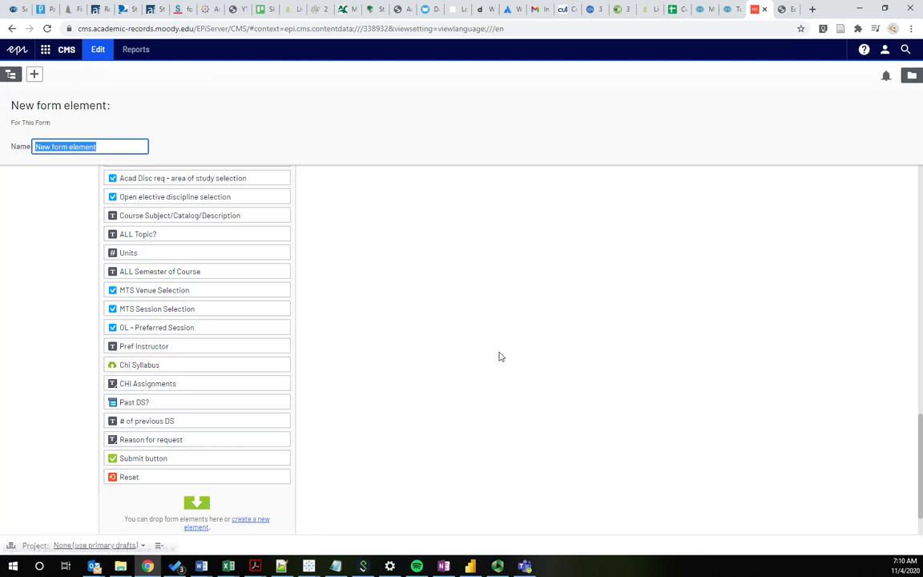
scroll(367, 260, "down", 15)
scroll(351, 266, "up", 3)
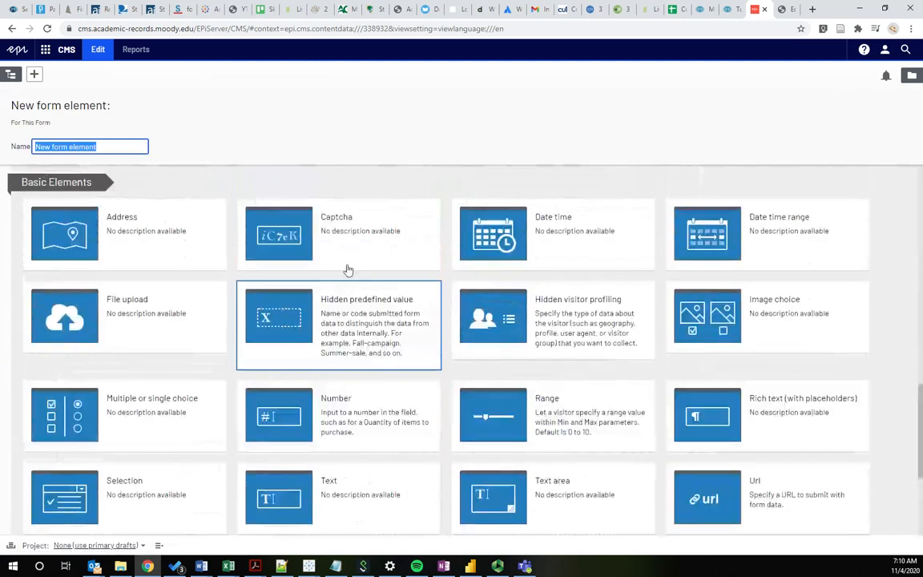
scroll(382, 274, "down", 2)
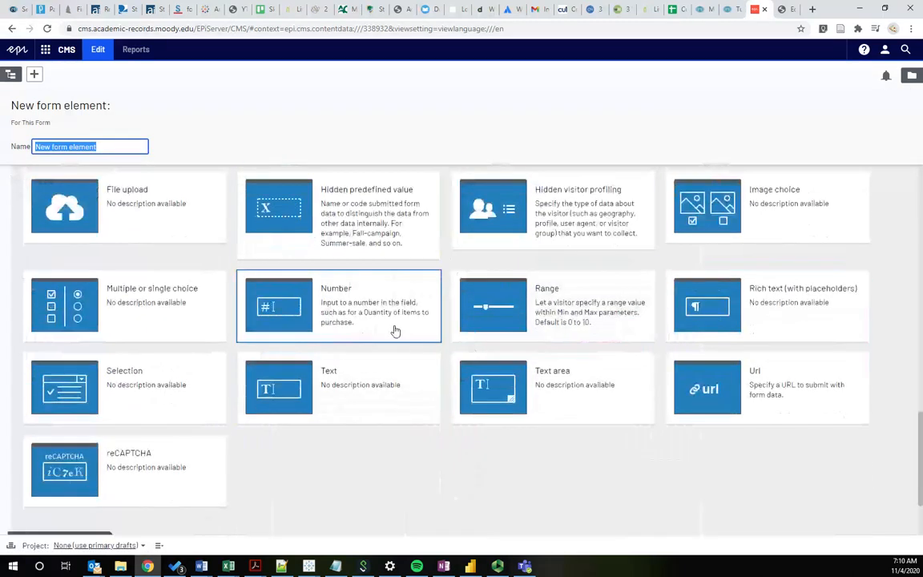
scroll(350, 282, "down", 2)
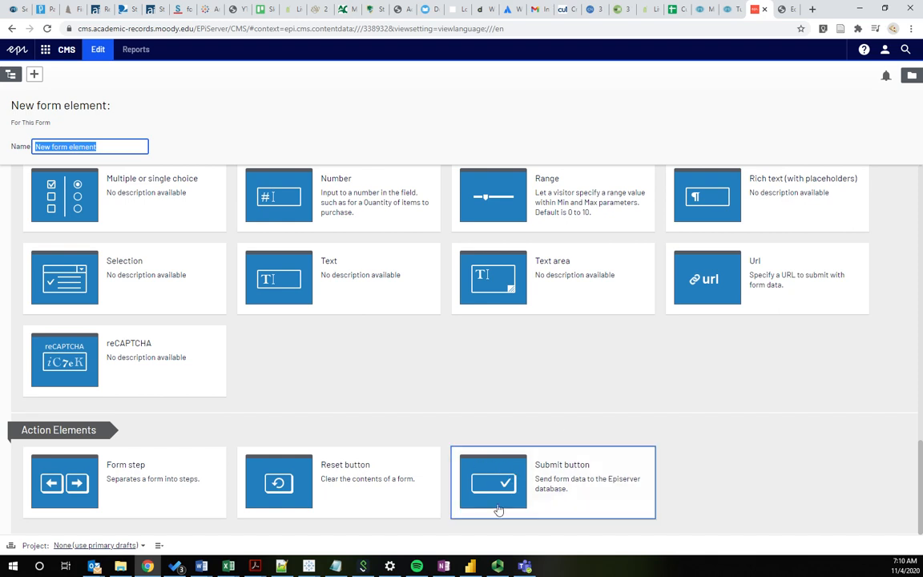
scroll(513, 449, "up", 1)
scroll(491, 463, "down", 1)
left_click(559, 456)
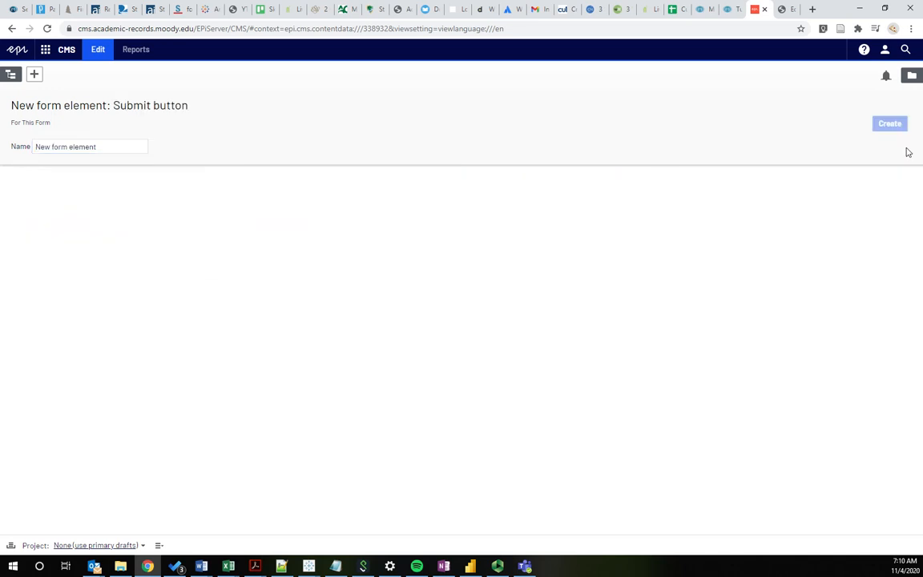
left_click(890, 122)
Remove the extra submit button element below Reset from the form's elements
scroll(84, 348, "down", 10)
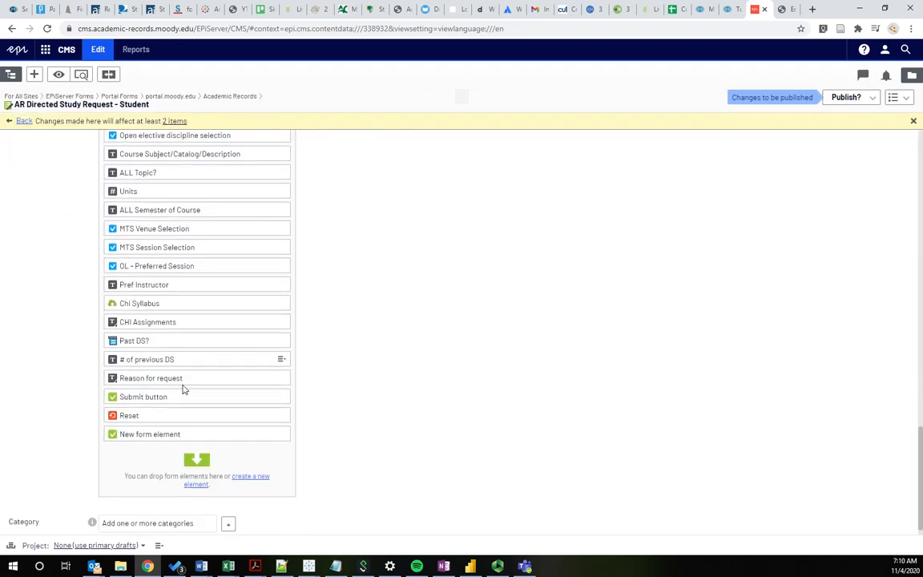
left_click(280, 438)
left_click(280, 440)
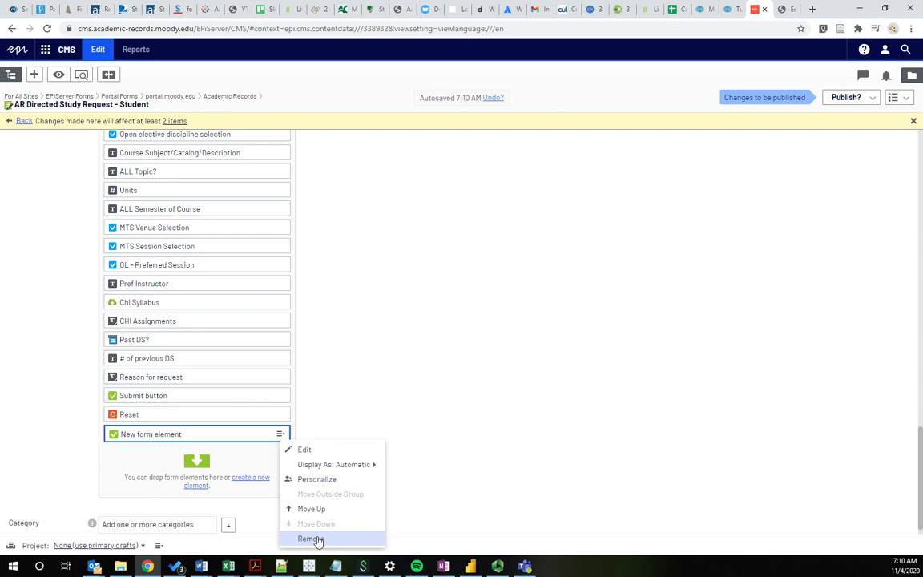
left_click(317, 537)
scroll(227, 474, "down", 10)
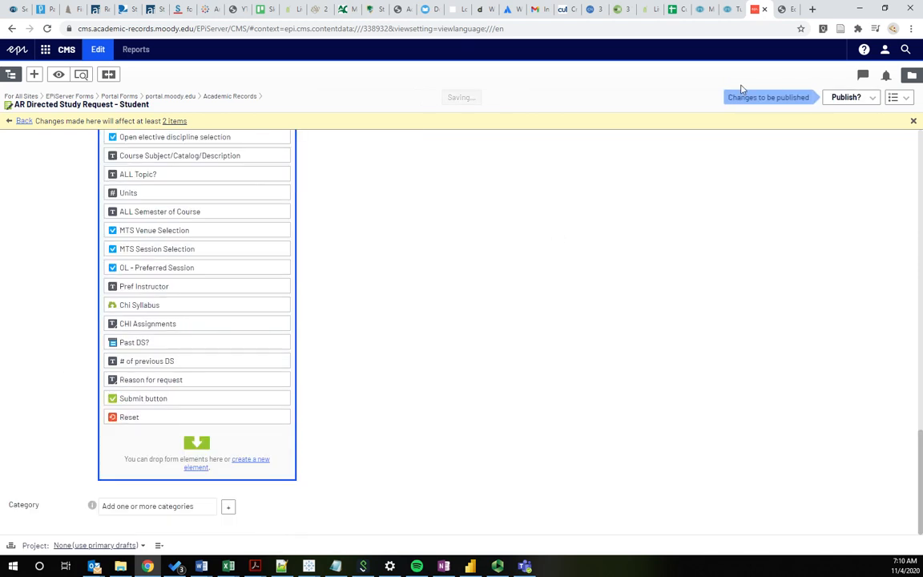
Revert the AR Directed Study Request - Student form to its published version, discarding the draft changes
left_click(848, 100)
left_click(734, 242)
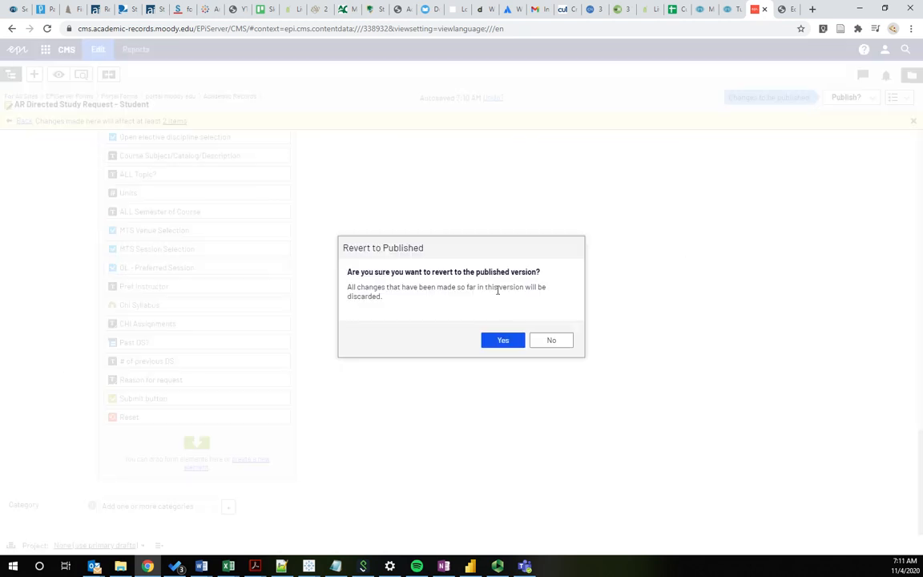
left_click(497, 341)
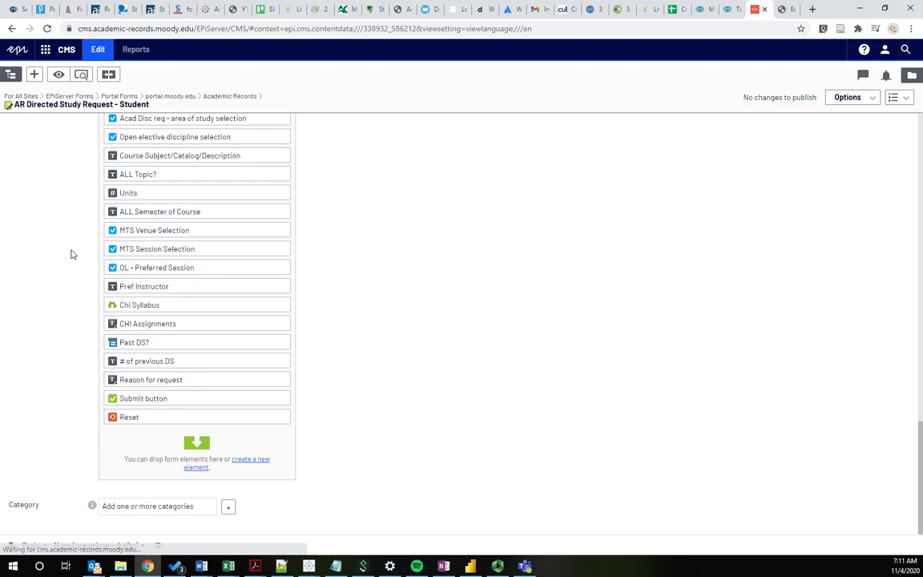
Open the Rich text (with placeholders) element, first in the form's element list, for editing
scroll(63, 289, "down", 10)
scroll(68, 289, "down", 3)
scroll(373, 336, "up", 3)
scroll(392, 299, "down", 2)
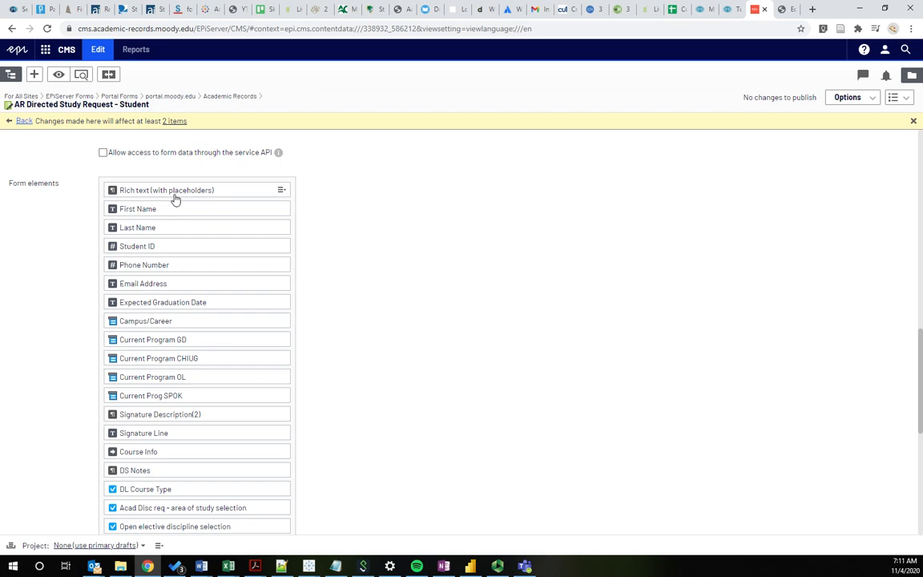
scroll(175, 198, "up", 10)
scroll(148, 260, "up", 2)
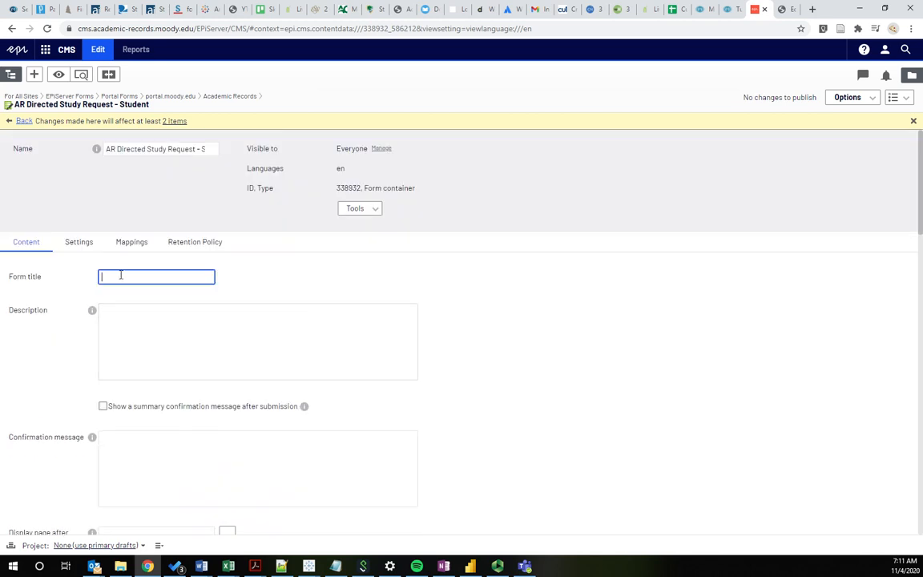
left_click(122, 310)
scroll(77, 381, "down", 8)
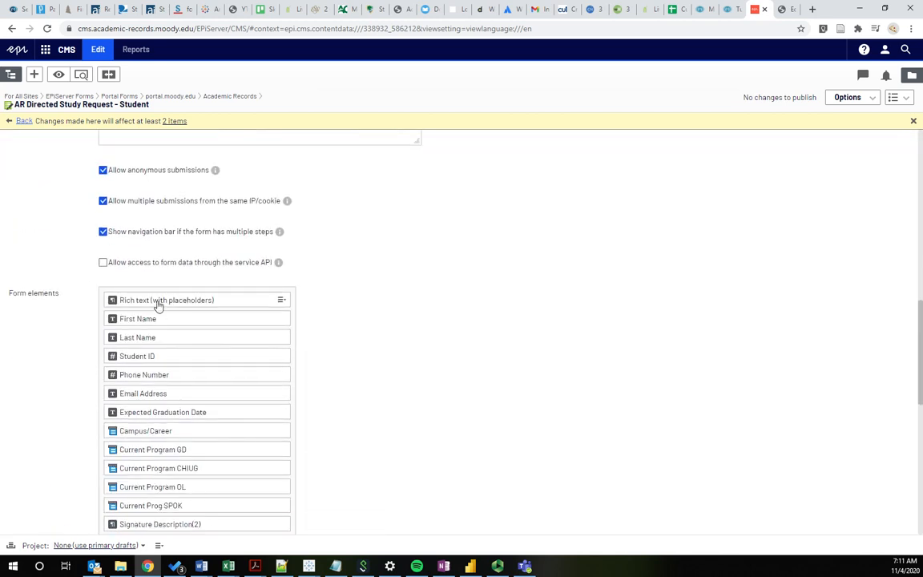
left_click(280, 300)
left_click(303, 315)
Open the Forms page on the live Academic Records site, then return to the rich text element in the CMS
left_click(782, 10)
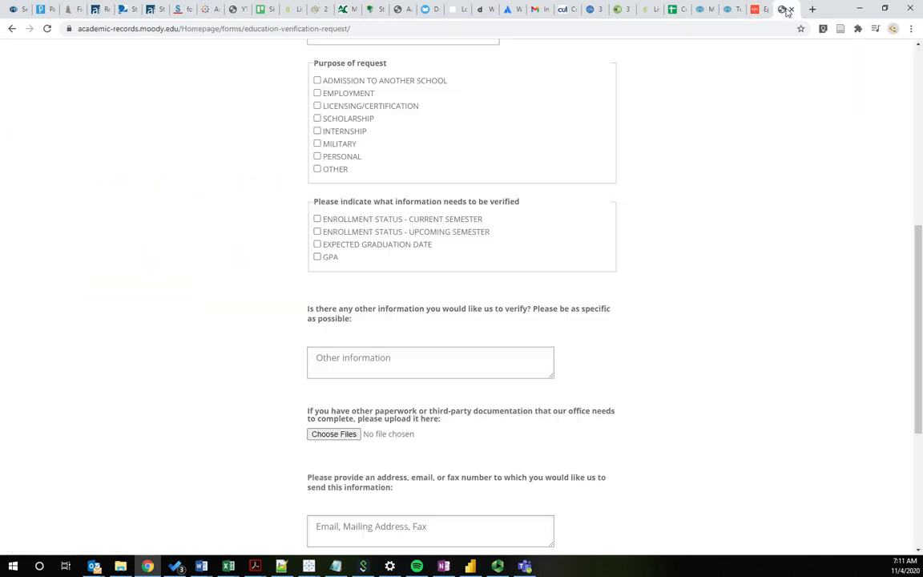
scroll(286, 253, "up", 5)
left_click(193, 206)
left_click(758, 10)
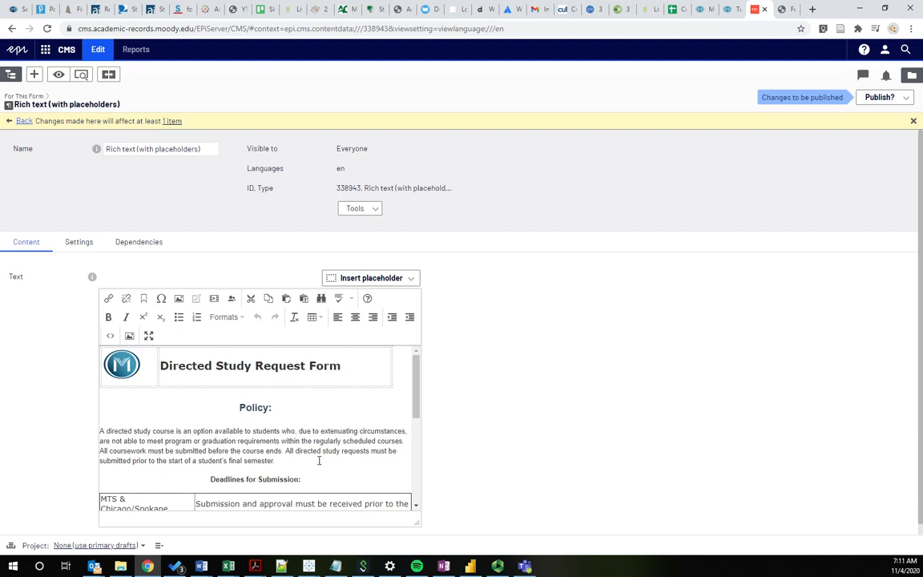
Review the directed study policy text in the rich text element and publish its pending changes
left_click(877, 97)
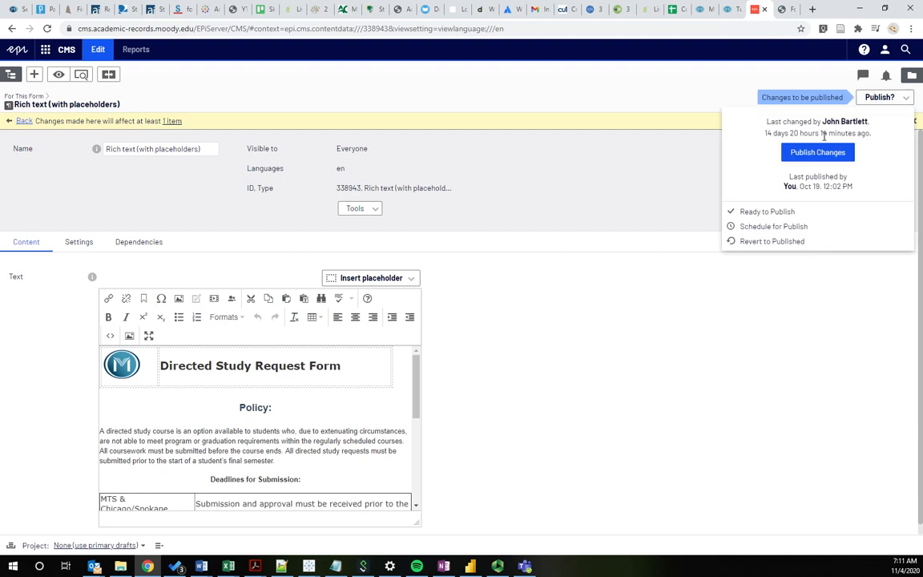
left_click(655, 286)
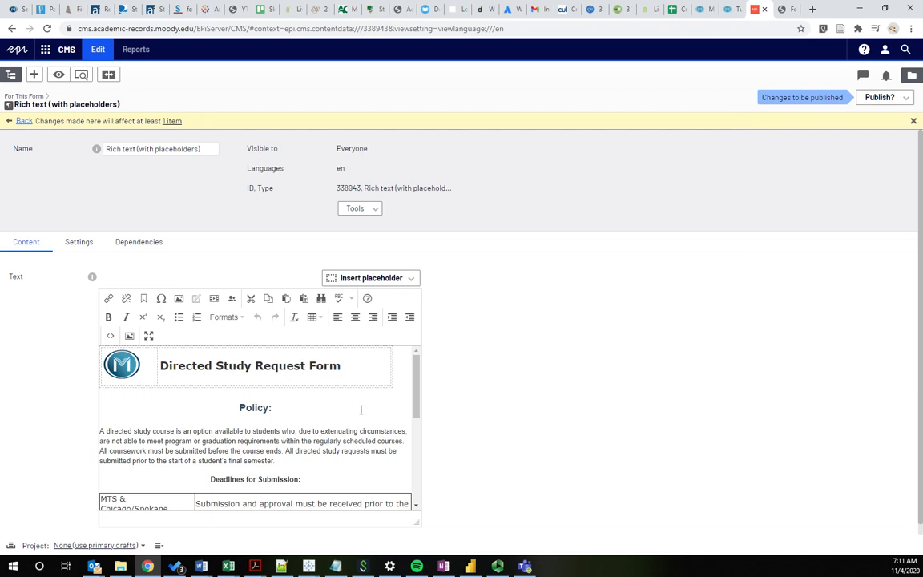
scroll(314, 371, "down", 10)
scroll(314, 371, "up", 2)
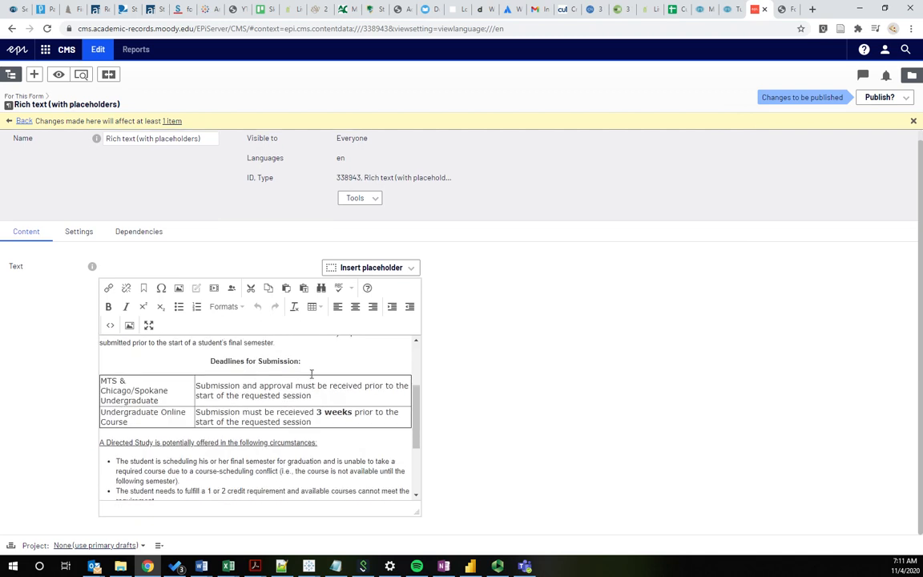
scroll(329, 378, "up", 3)
left_click(873, 98)
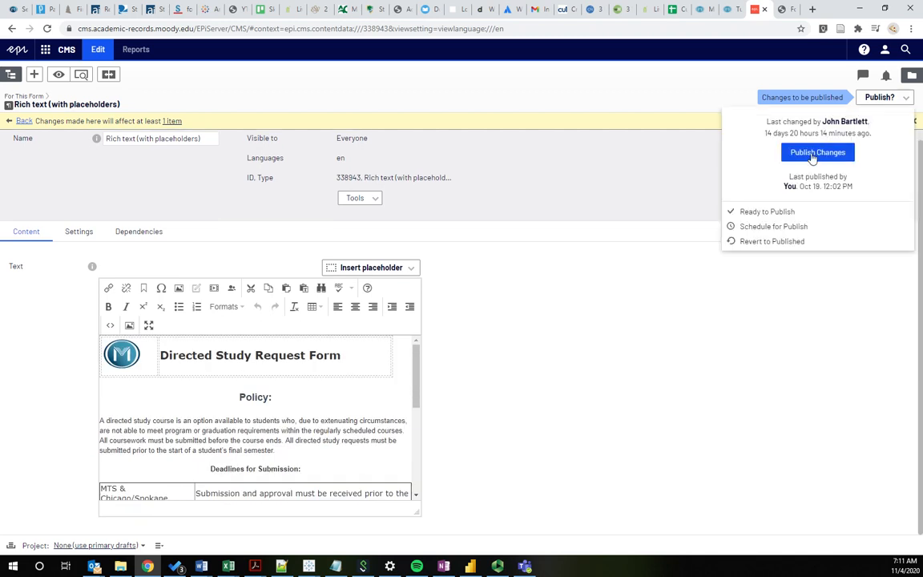
Open the live Directed Study Form page and compare it with the form's element list in the CMS
left_click(784, 8)
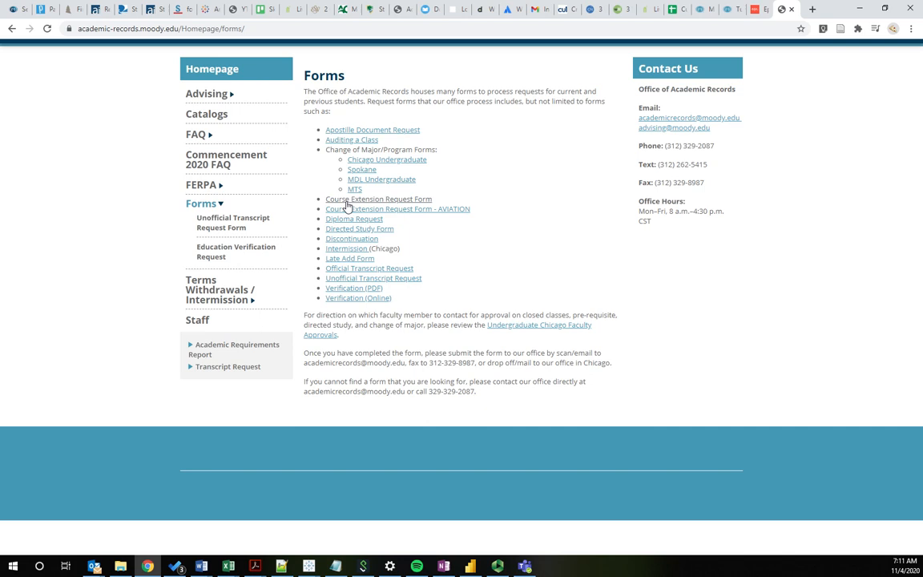
left_click(345, 230)
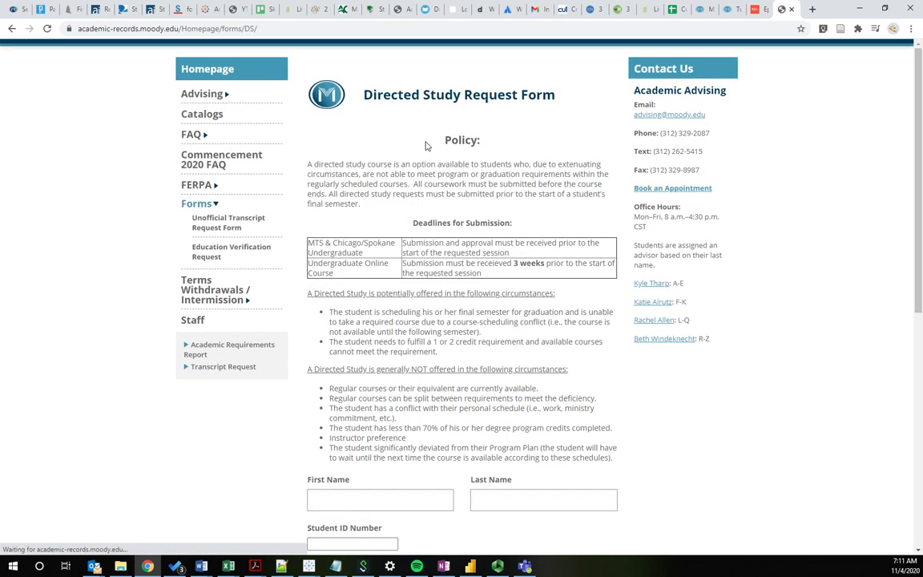
left_click(758, 10)
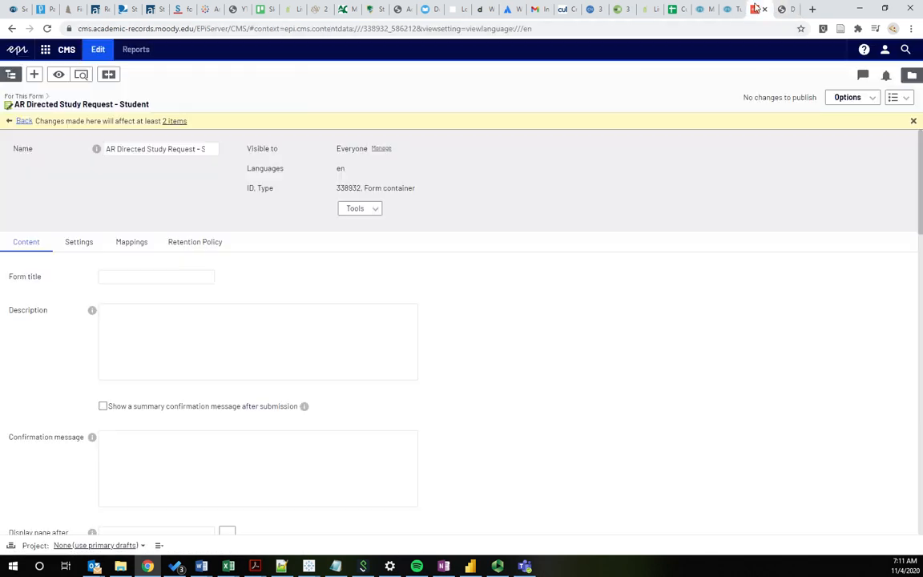
scroll(170, 251, "down", 5)
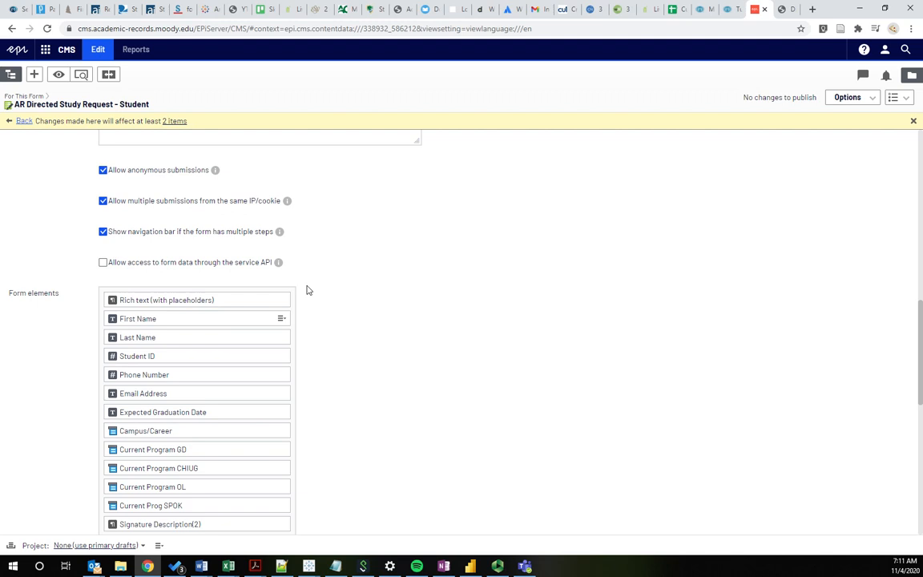
left_click(779, 10)
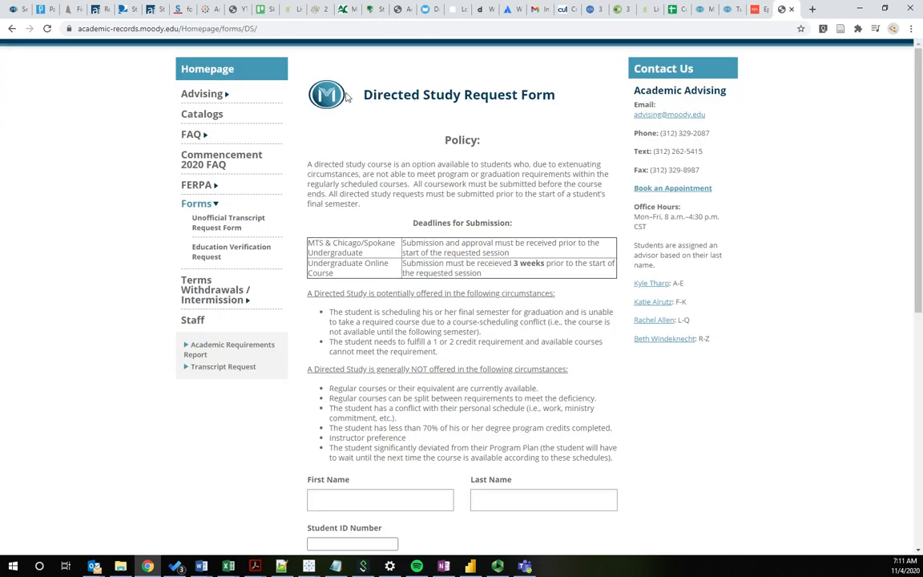
Examine the policy text, submission deadlines table and circumstances lists at the start of the live Directed Study Request Form
left_click_drag(305, 83, 633, 462)
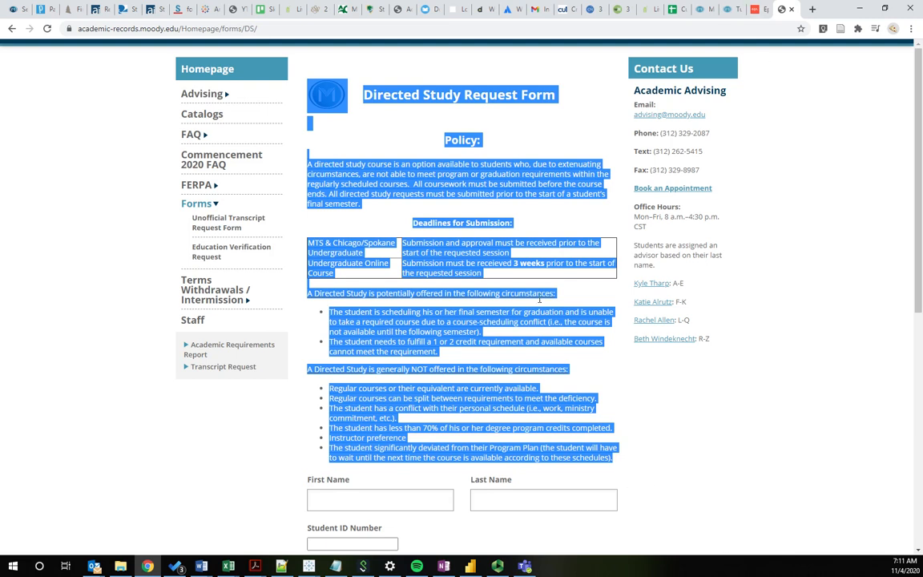
left_click(492, 296)
left_click(754, 6)
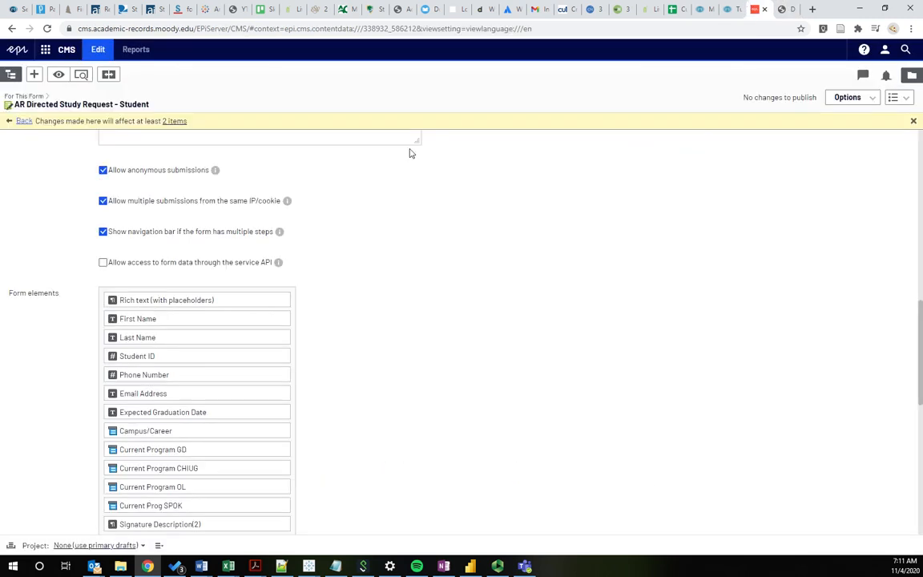
left_click(773, 11)
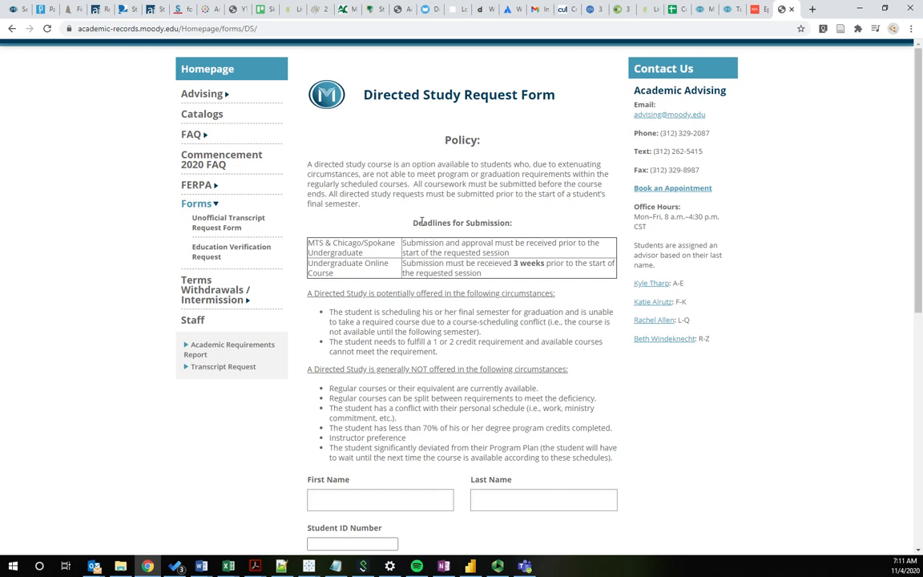
left_click_drag(316, 243, 526, 286)
left_click_drag(308, 295, 542, 295)
left_click(543, 294)
left_click_drag(331, 313, 360, 344)
left_click(362, 343)
Review the AR Directed Study Request - Student form's title, description, confirmation and submission message fields in the CMS, down to its element list
left_click(762, 10)
scroll(134, 222, "up", 12)
left_click(156, 315)
scroll(79, 308, "down", 10)
scroll(92, 298, "up", 8)
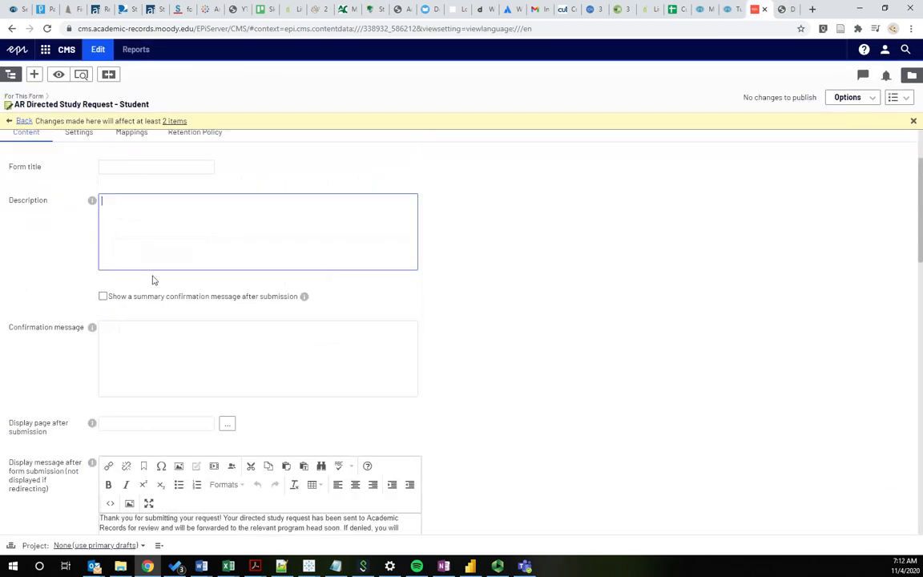
left_click_drag(112, 183, 76, 233)
left_click(105, 239)
scroll(57, 237, "down", 7)
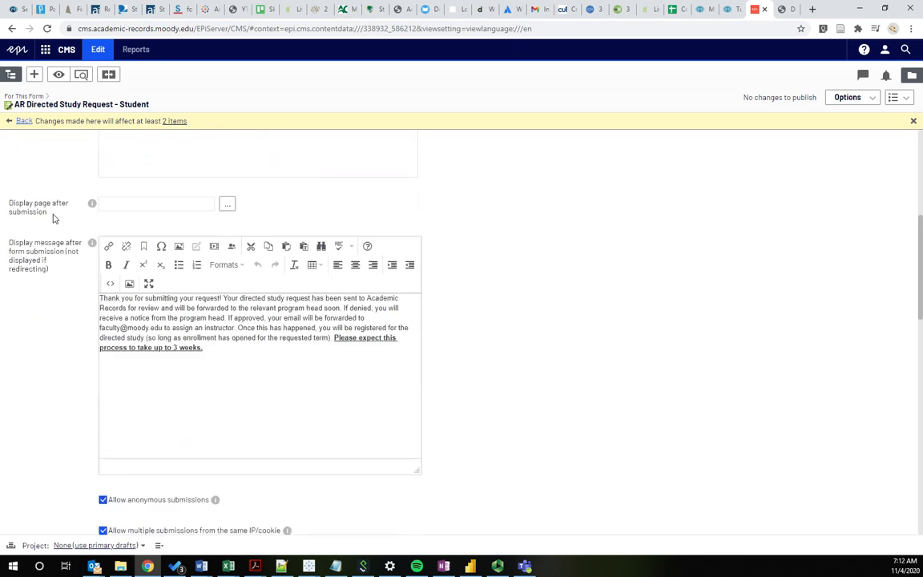
scroll(61, 206, "down", 1)
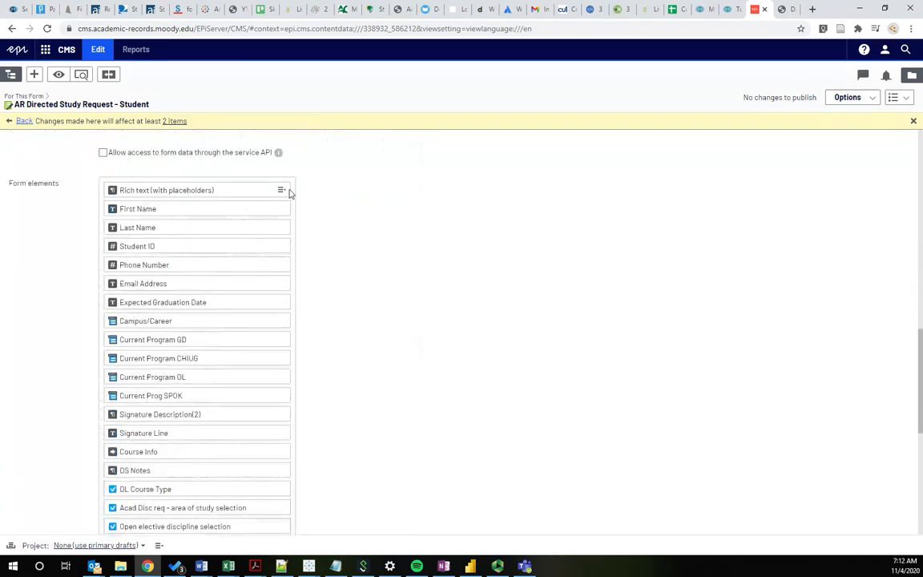
Open the Rich text (with placeholders) element for editing and widen its text editor to read the whole policy text
left_click(282, 191)
left_click(303, 200)
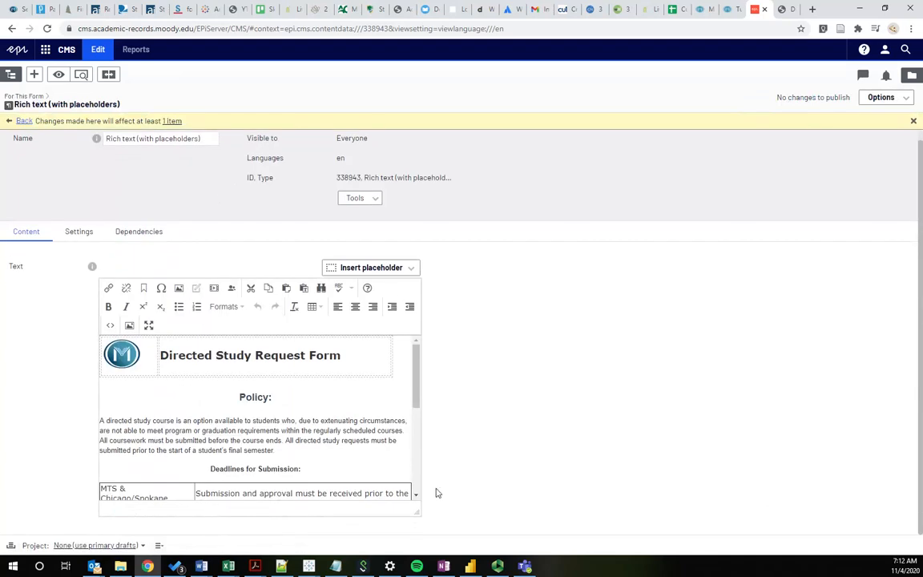
left_click_drag(423, 515, 522, 519)
scroll(385, 372, "down", 3)
scroll(386, 372, "down", 3)
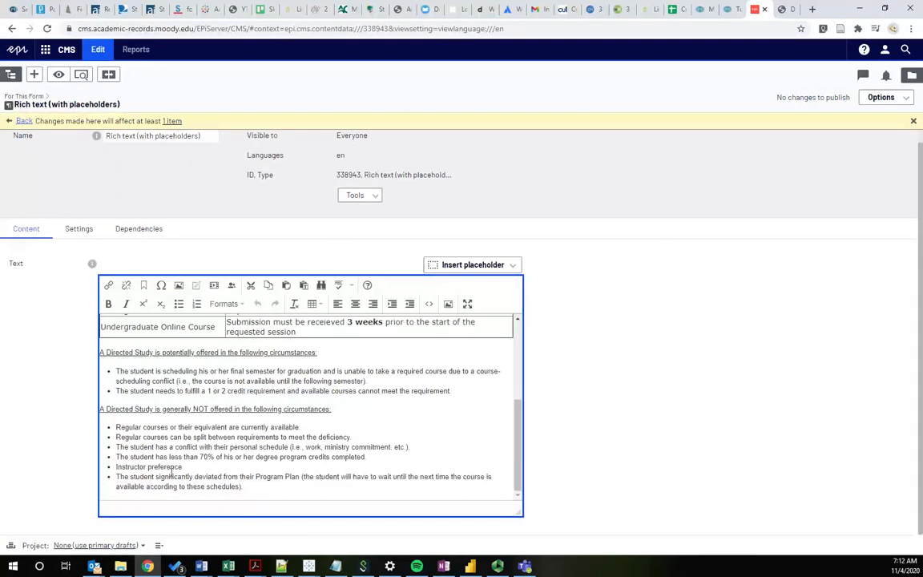
scroll(312, 449, "up", 10)
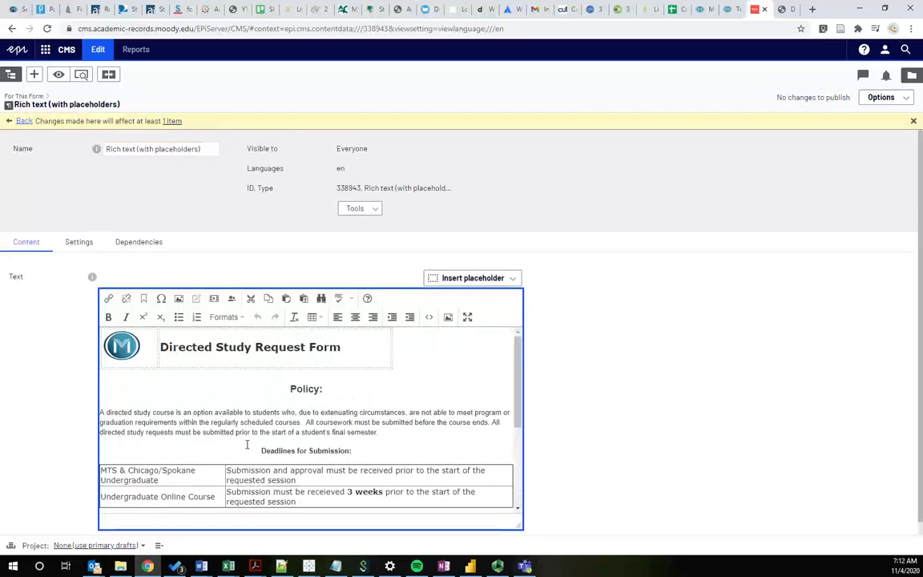
Compare the live Directed Study Request Form with the text in the rich text element
left_click(781, 11)
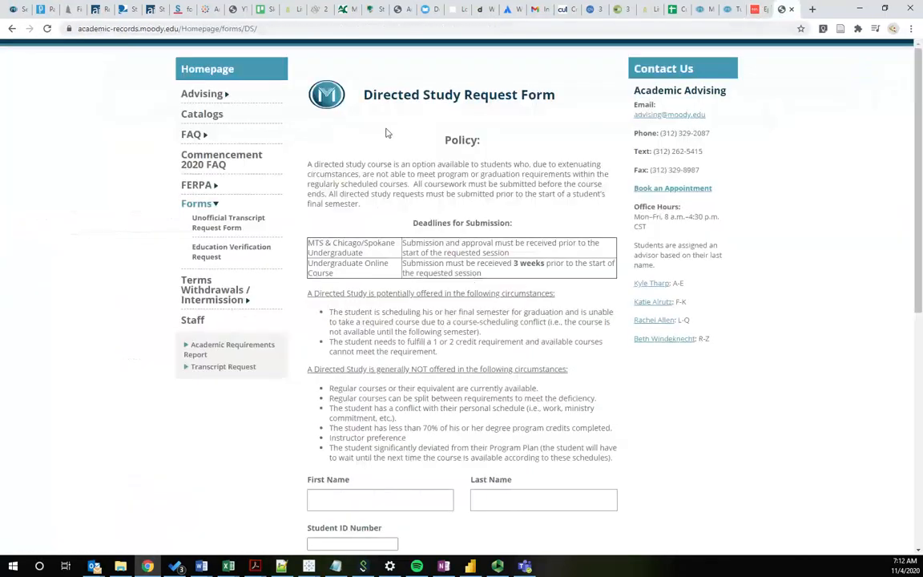
left_click(756, 10)
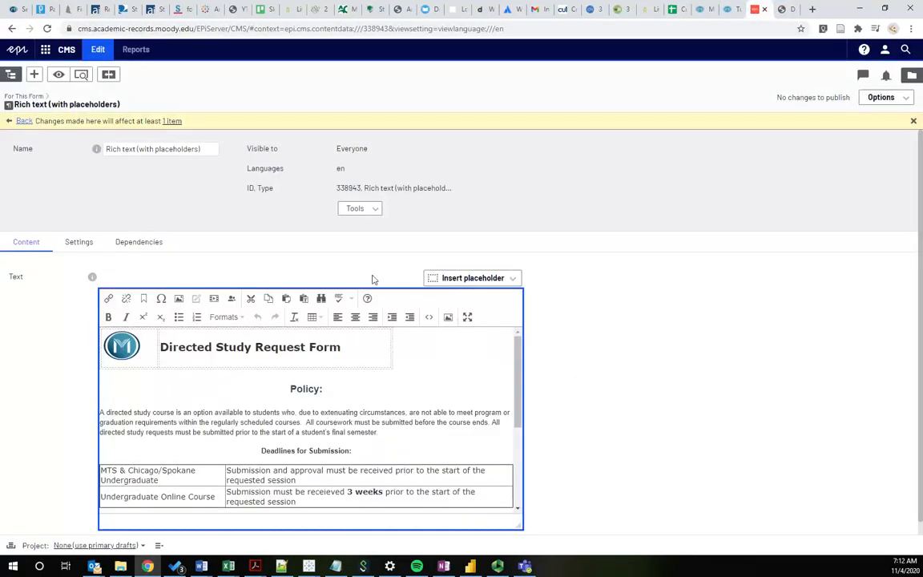
scroll(232, 412, "down", 3)
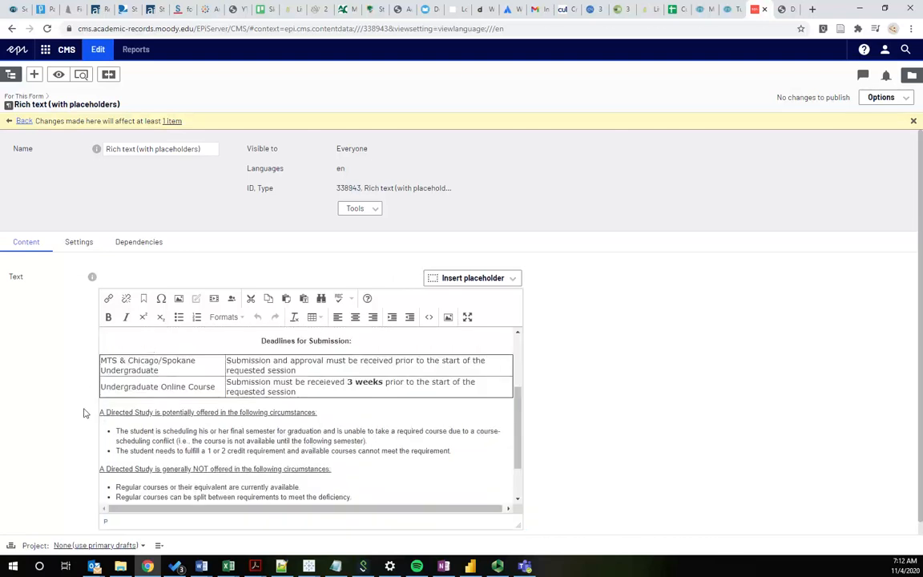
scroll(84, 405, "down", 1)
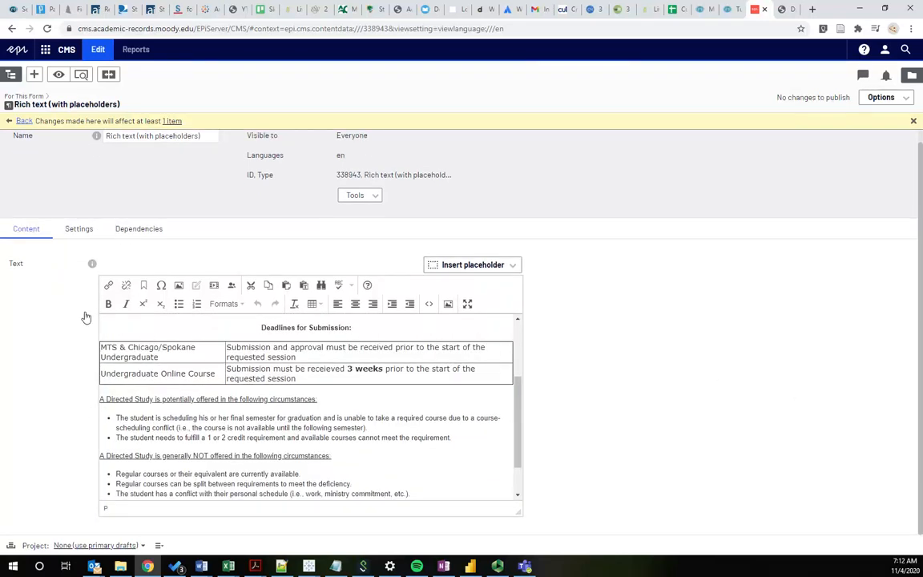
Check the rich text element's dependency options, then go back through its content from the form heading to the circumstances lists
left_click(86, 241)
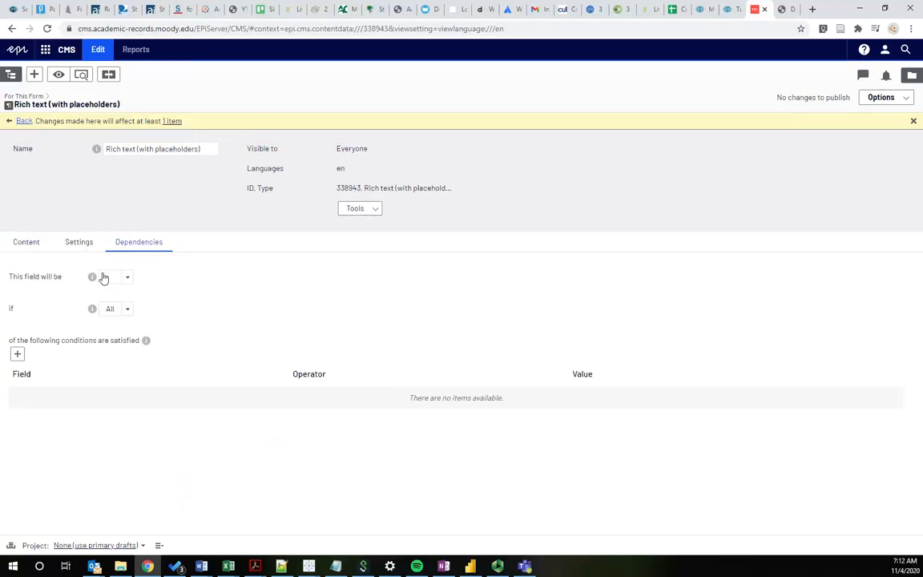
left_click(33, 240)
scroll(229, 435, "down", 5)
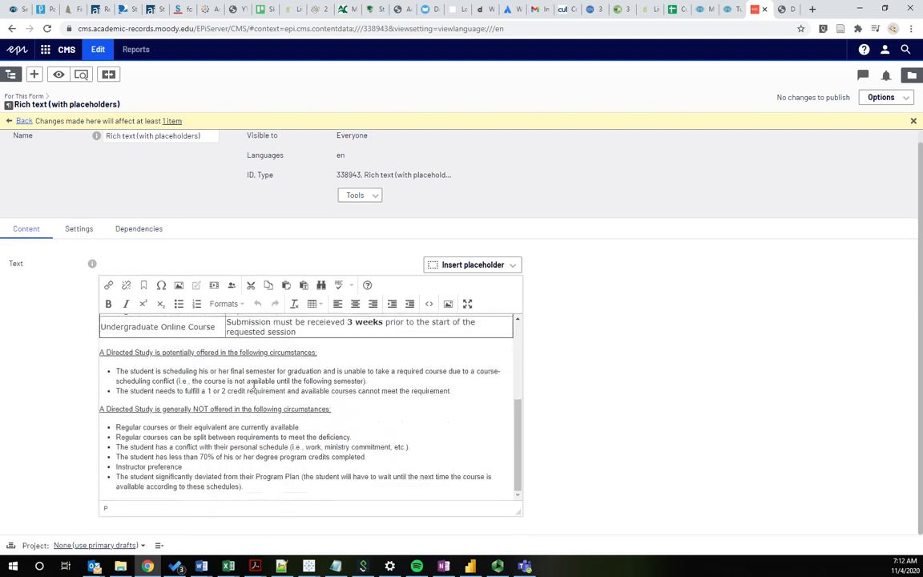
scroll(203, 397, "up", 6)
left_click_drag(195, 388, 297, 443)
left_click(325, 398)
scroll(302, 391, "down", 4)
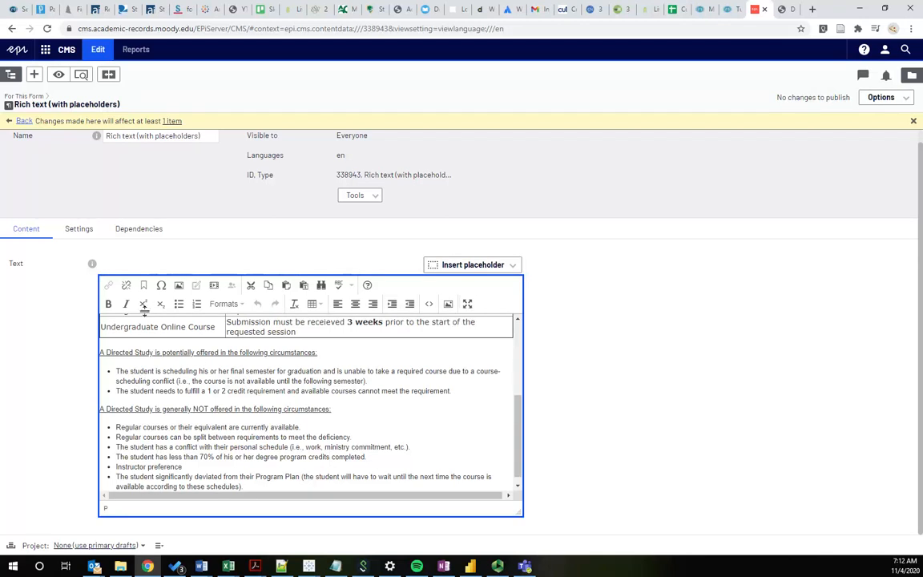
scroll(211, 399, "up", 5)
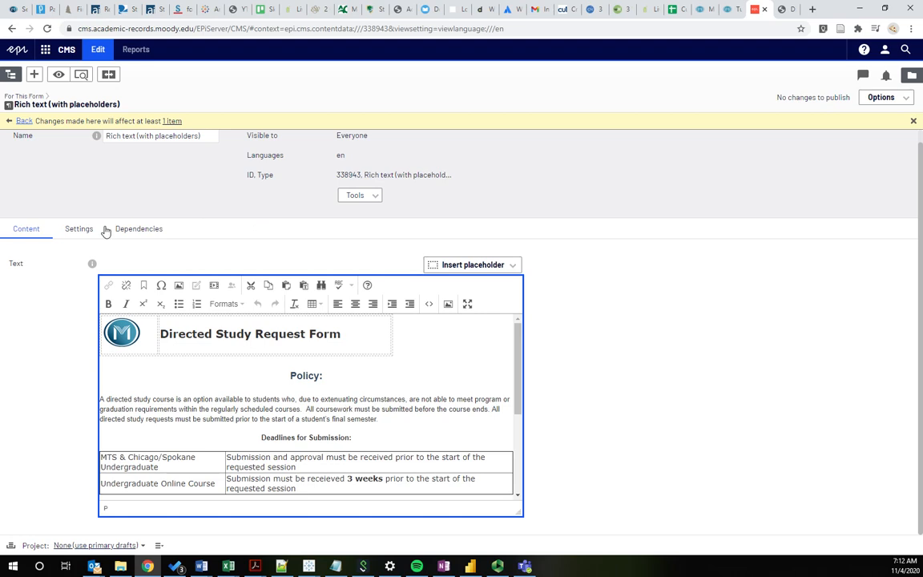
left_click_drag(123, 399, 431, 422)
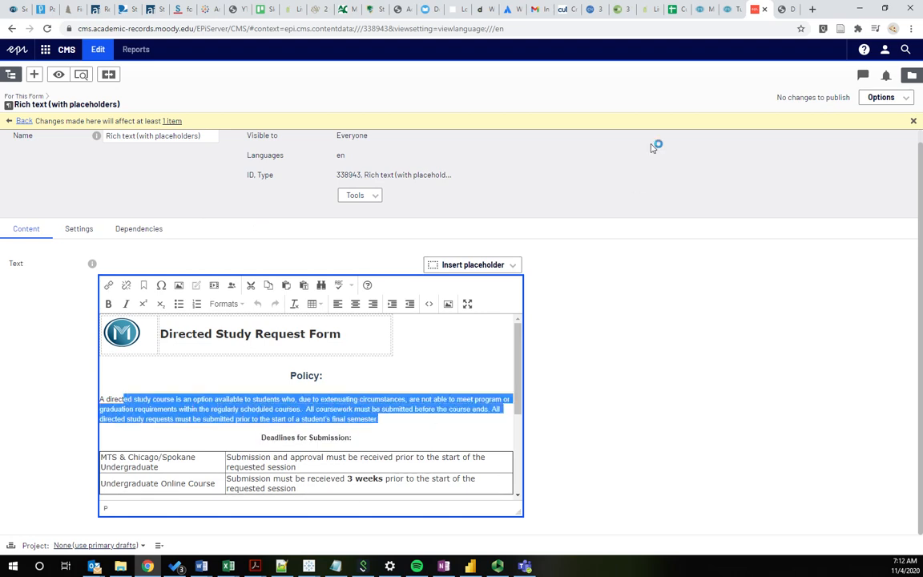
Open the live site's Advising page in a new tab and go from there to the Validation Exam Request form
left_click(796, 7)
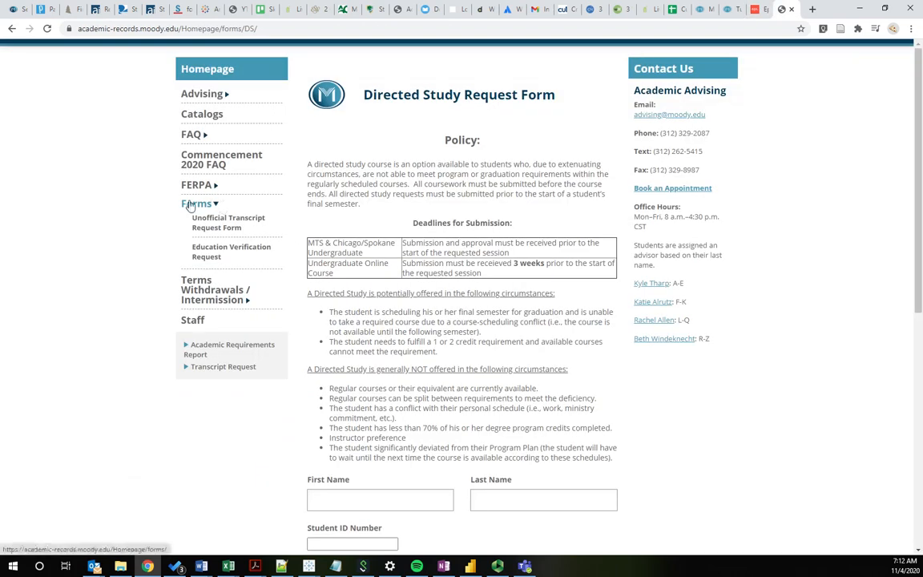
right_click(194, 93)
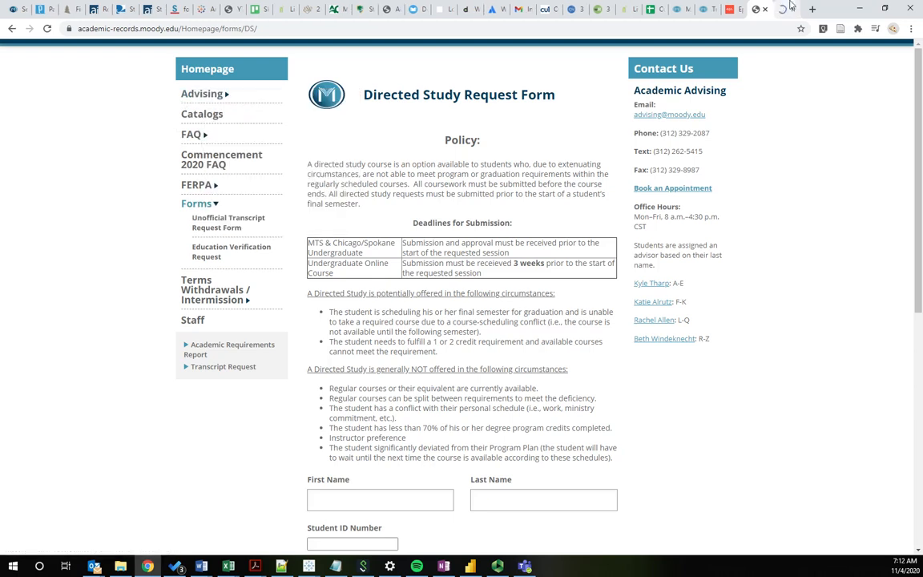
left_click(790, 5)
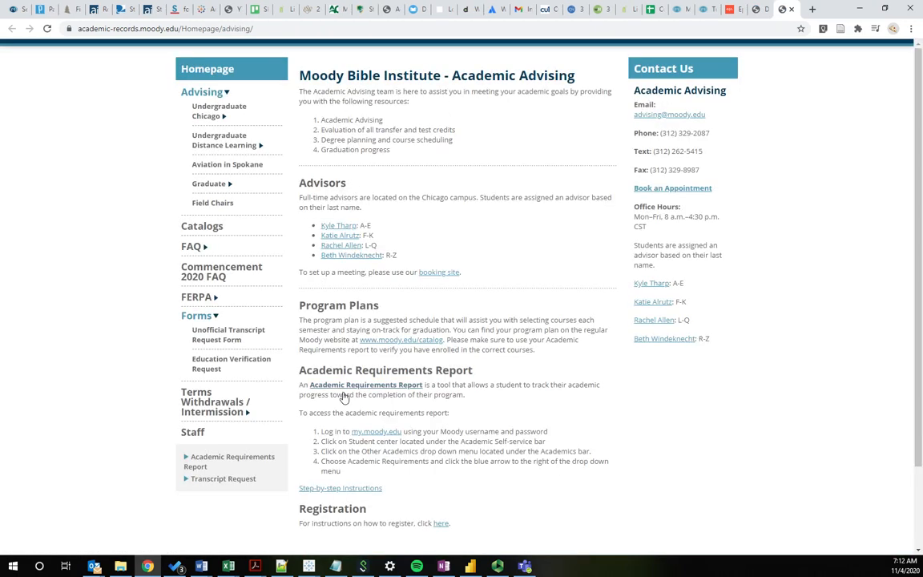
scroll(361, 449, "down", 3)
scroll(234, 109, "up", 3)
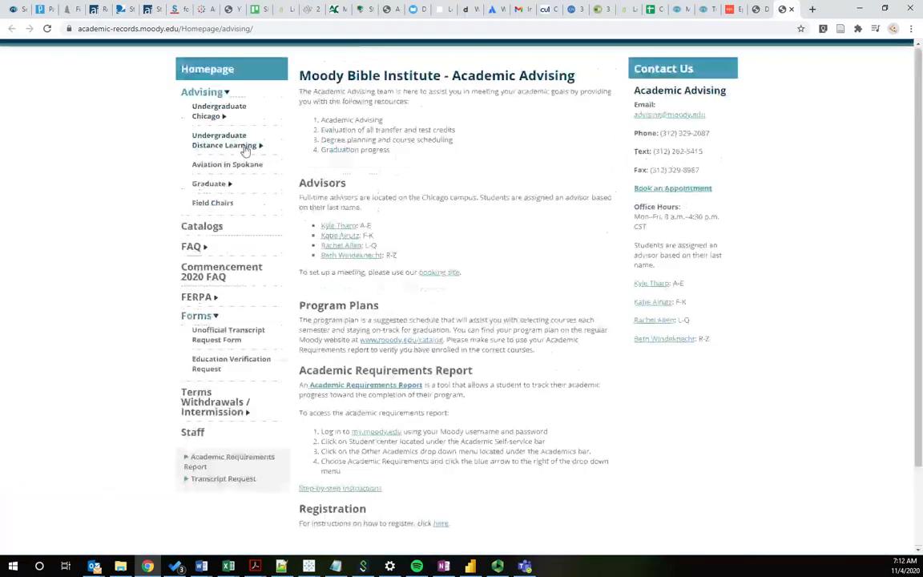
left_click(209, 113)
left_click(355, 312)
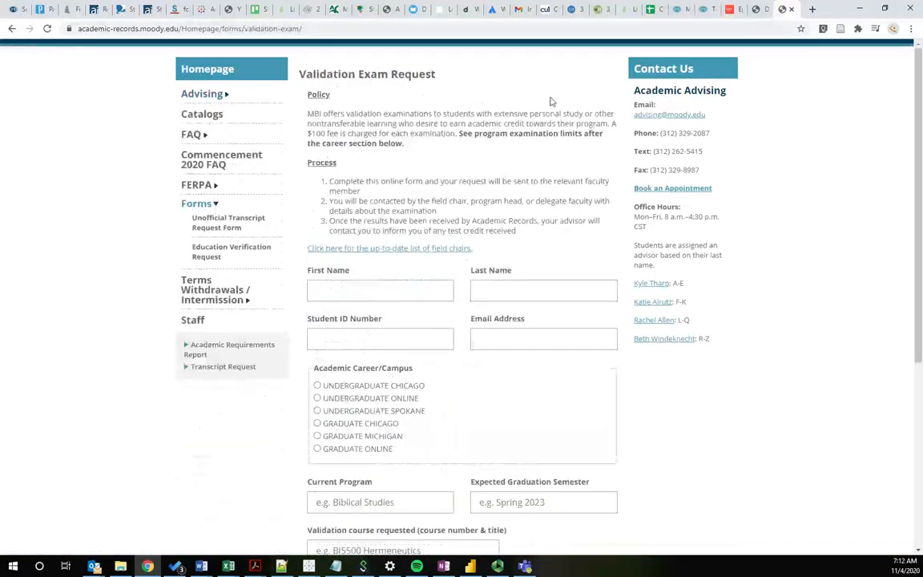
Return to the rich text element in the CMS and examine its Dependencies and Settings options
left_click(792, 8)
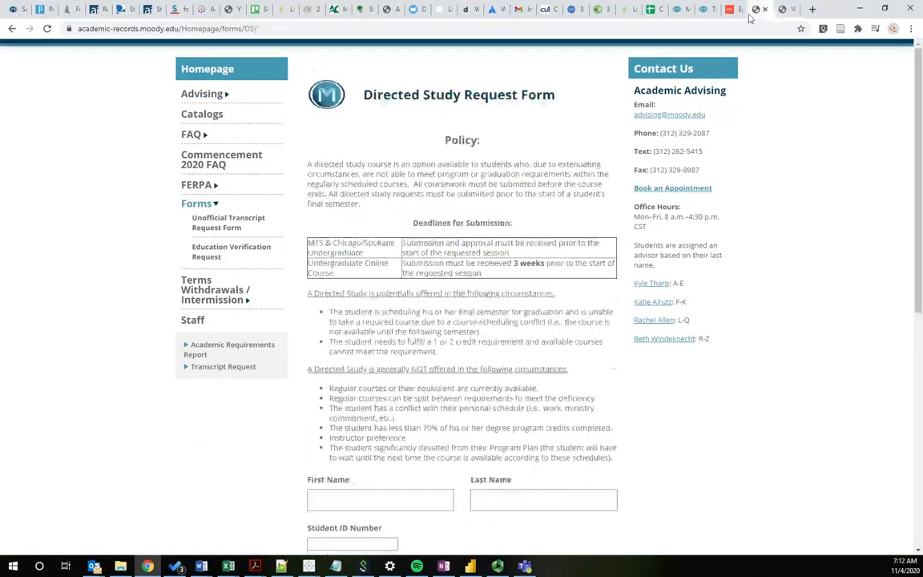
left_click(728, 10)
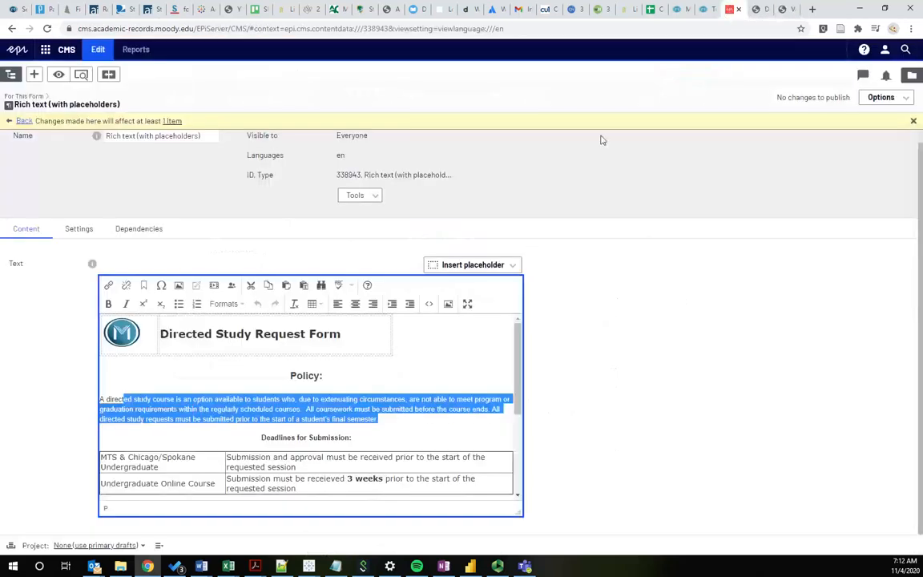
left_click(261, 398)
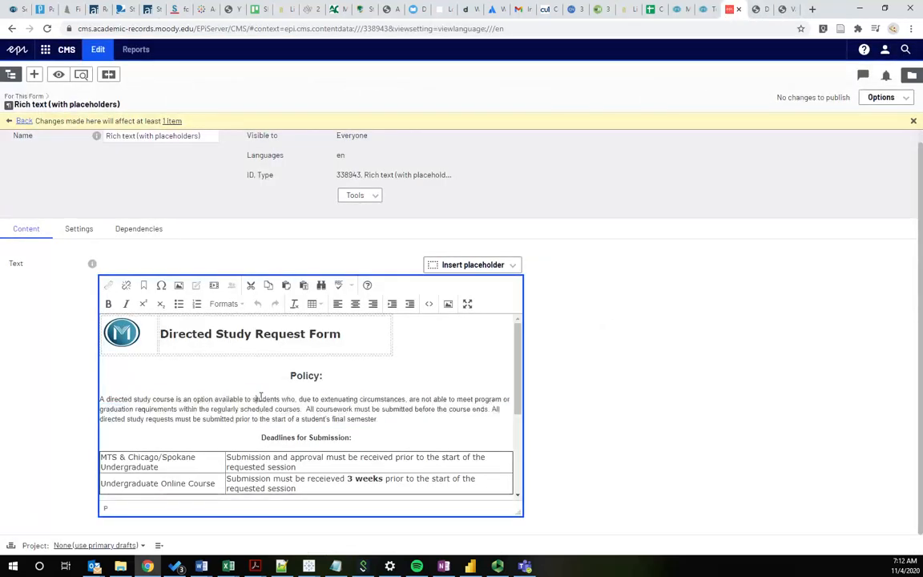
left_click(138, 231)
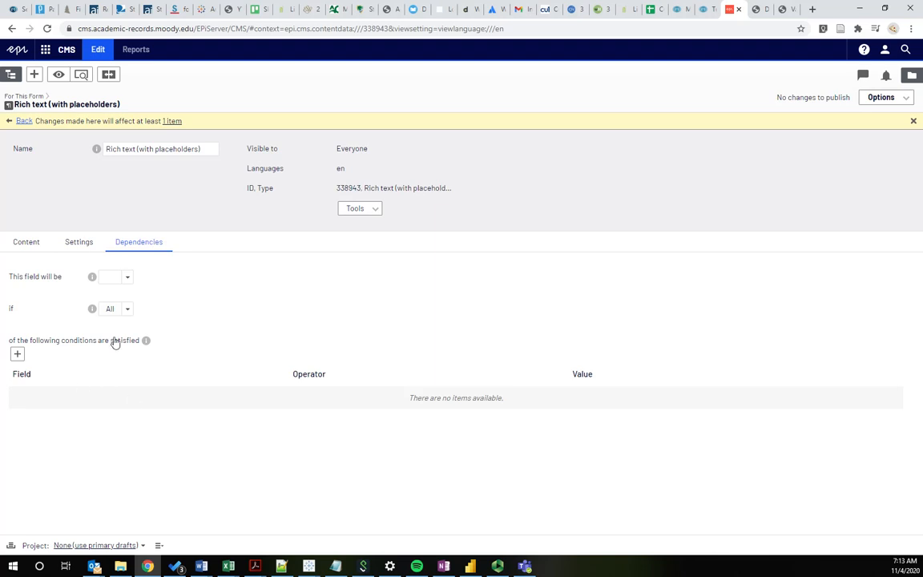
left_click(82, 245)
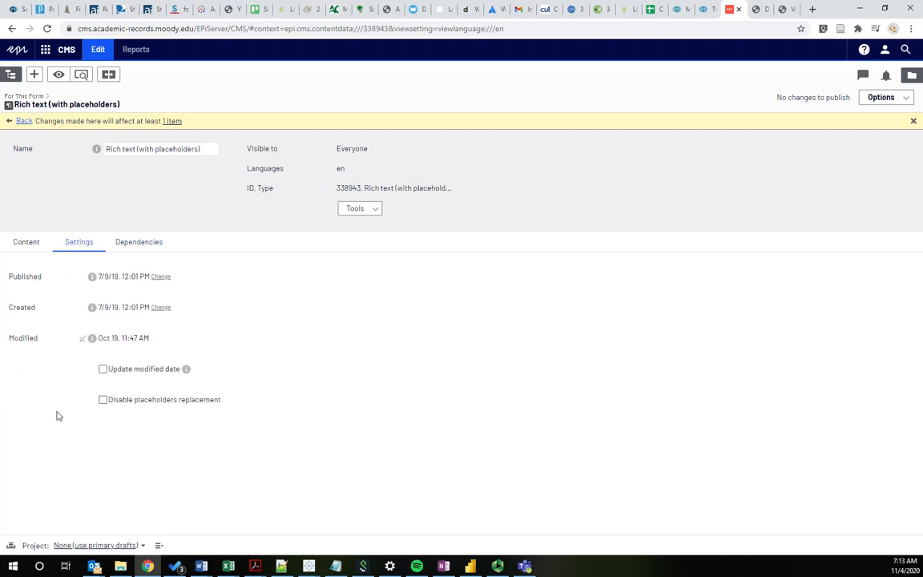
left_click(139, 242)
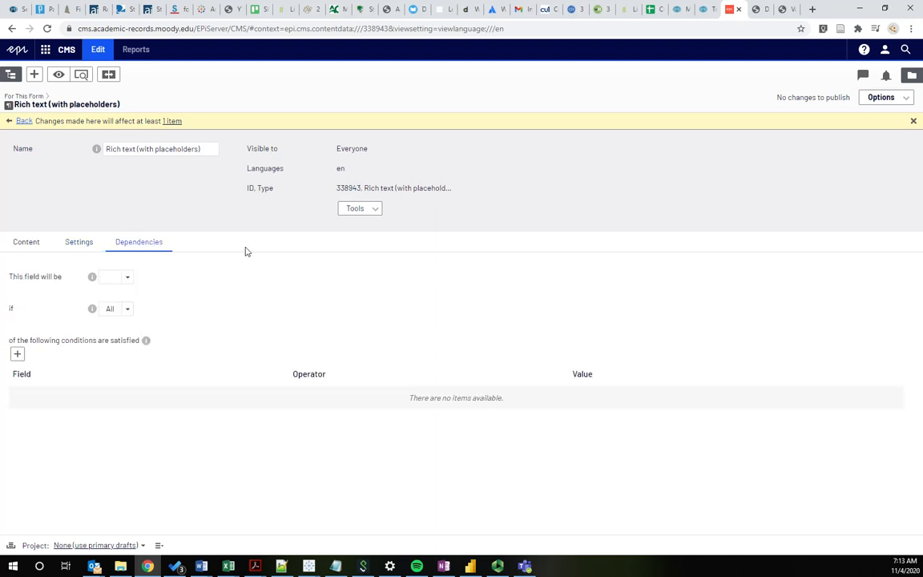
Review the live Validation Exam Request page, including its fields, the note on program examination limits and the page title
left_click(758, 11)
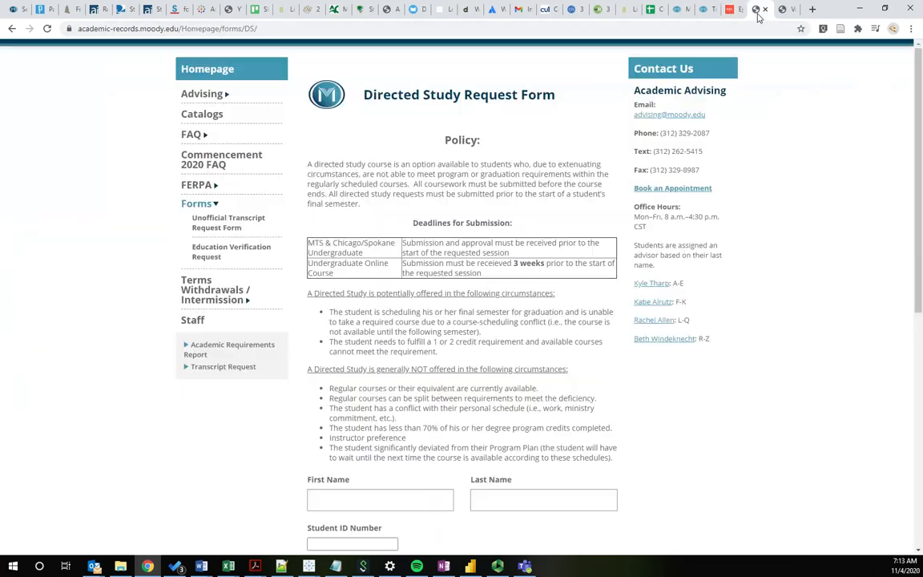
left_click(783, 10)
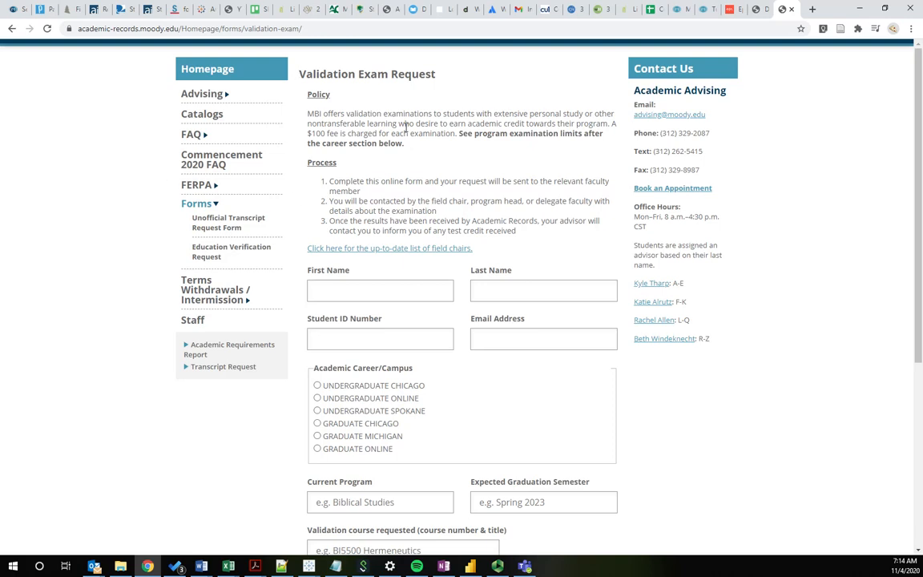
scroll(481, 152, "down", 2)
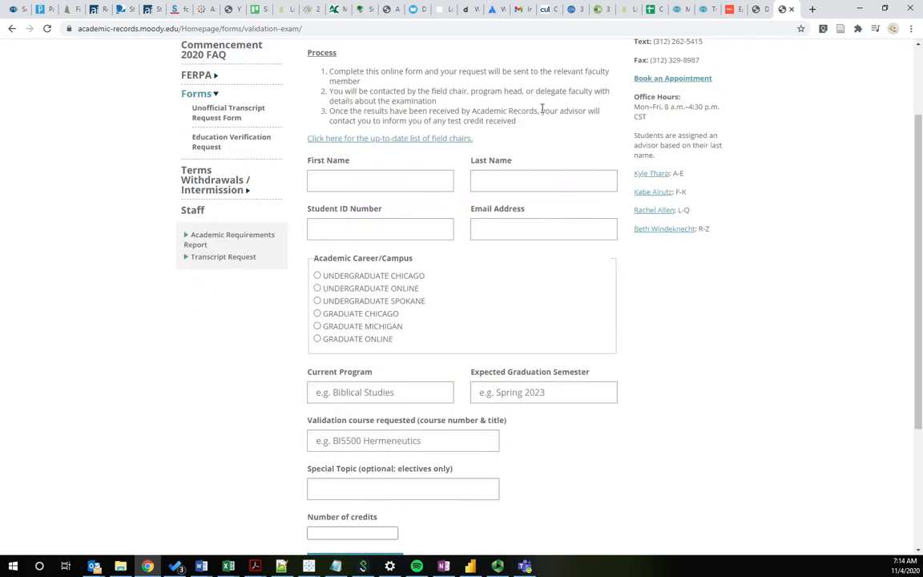
scroll(505, 168, "up", 2)
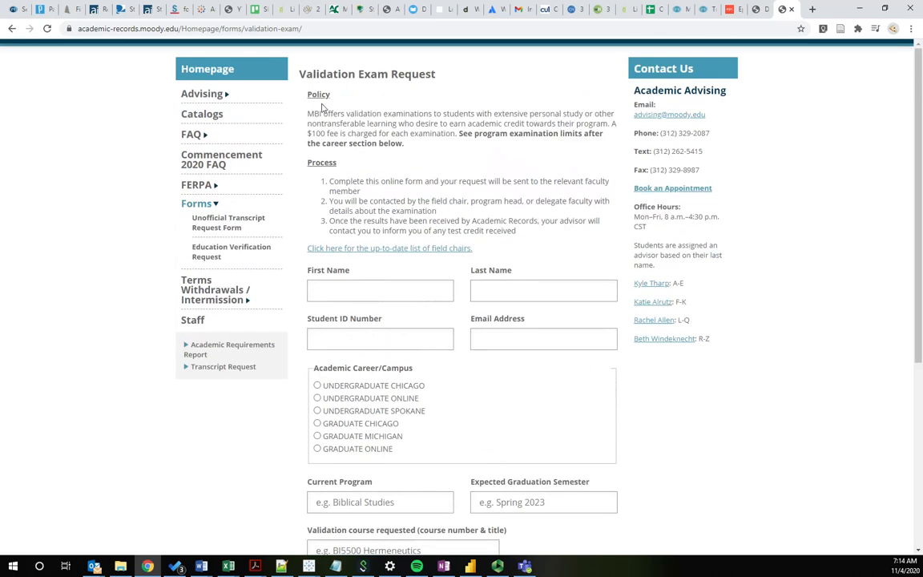
left_click_drag(460, 135, 472, 146)
left_click(457, 133)
left_click_drag(460, 134, 459, 143)
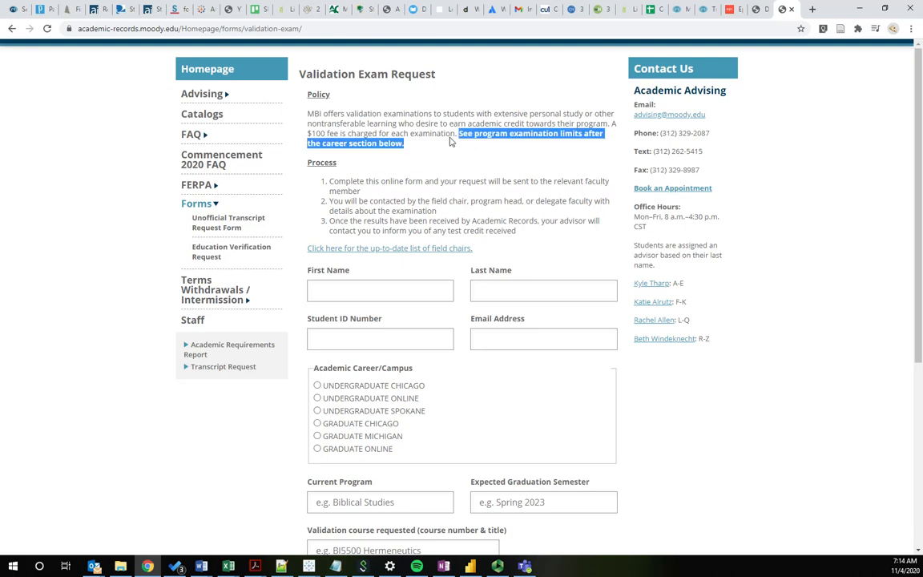
left_click_drag(301, 73, 436, 74)
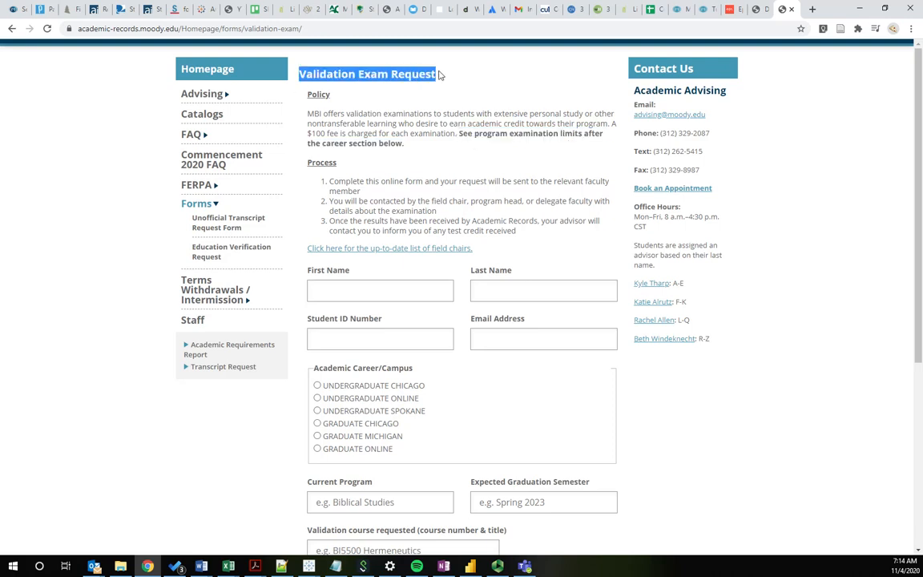
Review the Validation Exam Request form's policy and process text, the program examination limits note and the student information fields
left_click_drag(311, 104, 559, 266)
left_click(558, 265)
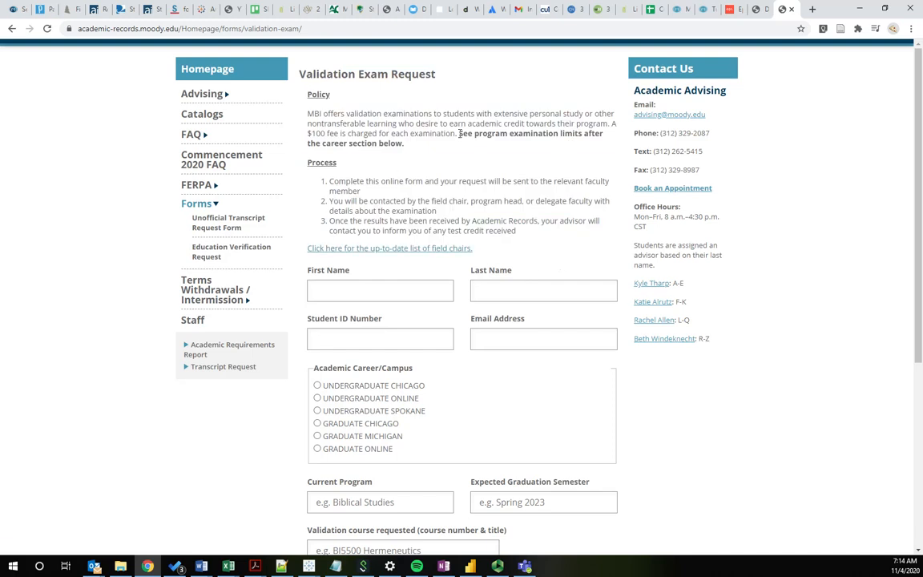
left_click_drag(460, 134, 470, 144)
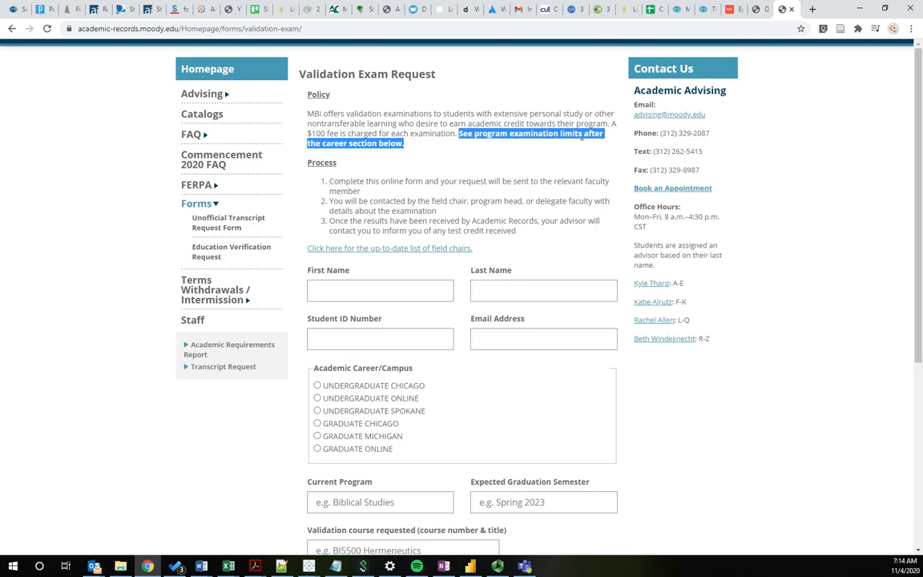
left_click(495, 170)
scroll(494, 169, "down", 2)
left_click(371, 180)
left_click(478, 180)
left_click(398, 229)
left_click(248, 327)
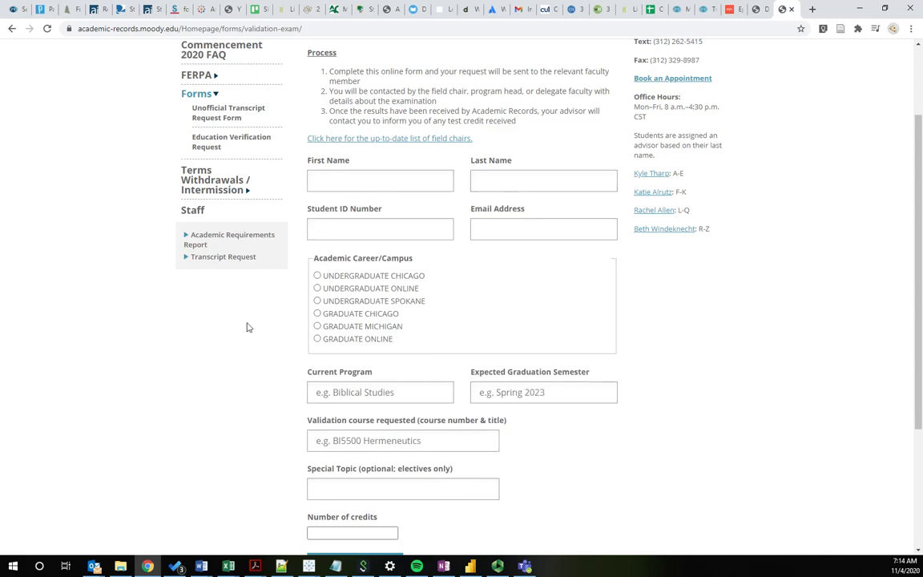
scroll(250, 288, "down", 2)
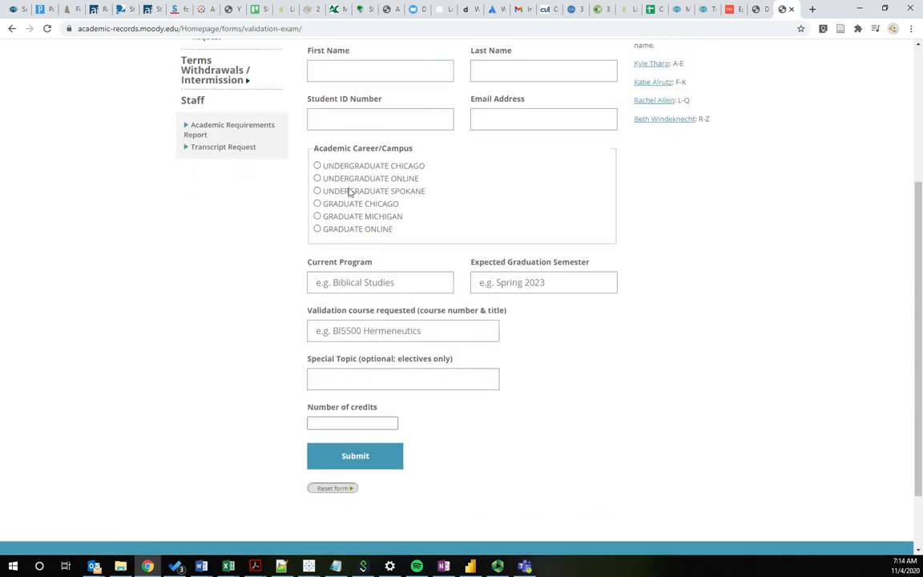
Select Undergraduate Chicago and then Graduate Chicago as the academic career, examining the program exam limits text for each
left_click(348, 166)
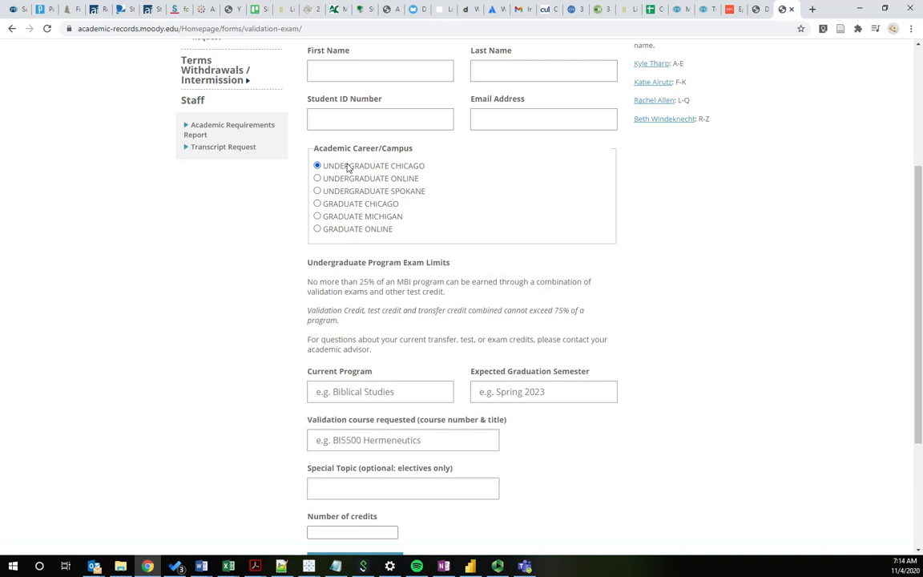
left_click_drag(316, 262, 384, 358)
left_click(384, 361)
left_click(318, 204)
left_click_drag(308, 264, 346, 362)
left_click(345, 345)
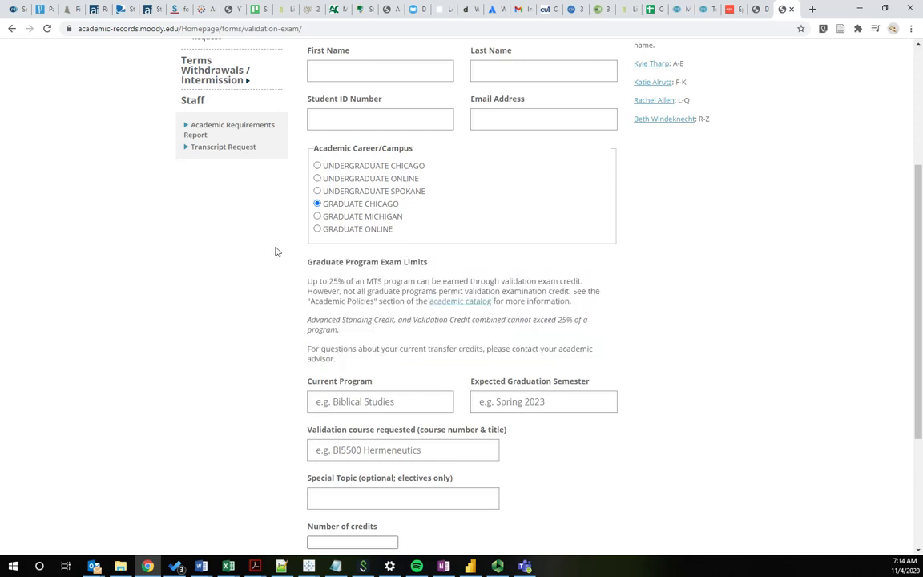
Go through the Undergraduate Spokane, Online and Chicago career options and compare the exam limits text they bring up
left_click_drag(323, 204, 362, 208)
left_click(337, 193)
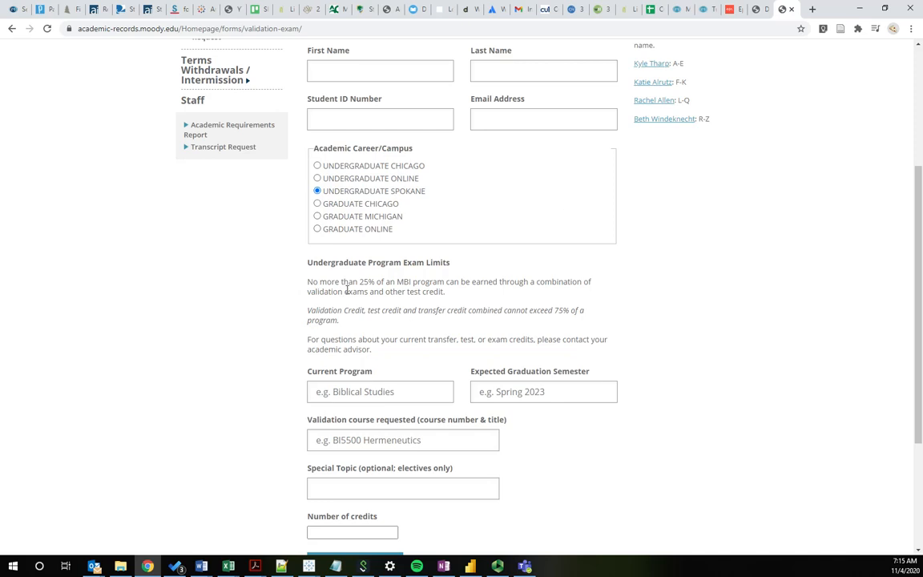
left_click(337, 178)
left_click(318, 166)
left_click_drag(316, 147, 470, 226)
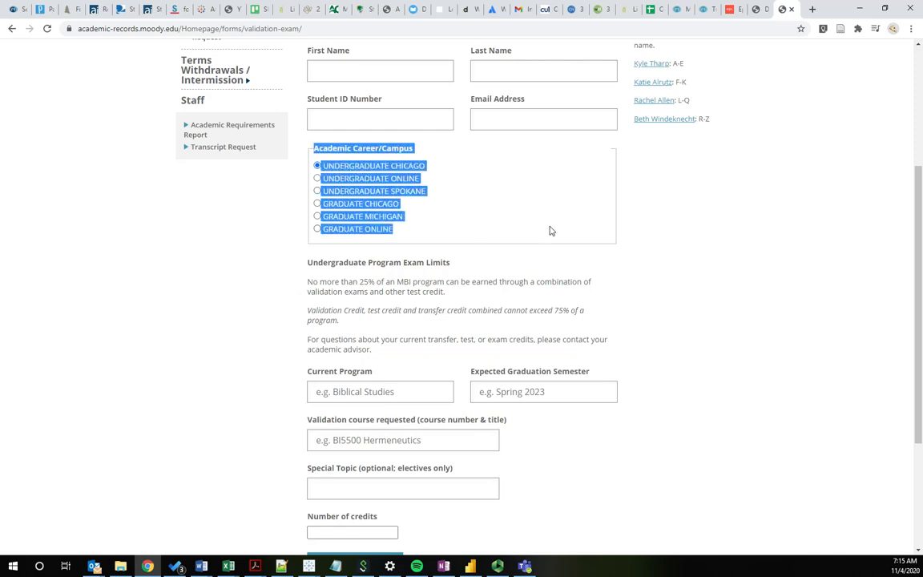
left_click(326, 167)
left_click_drag(324, 167, 389, 167)
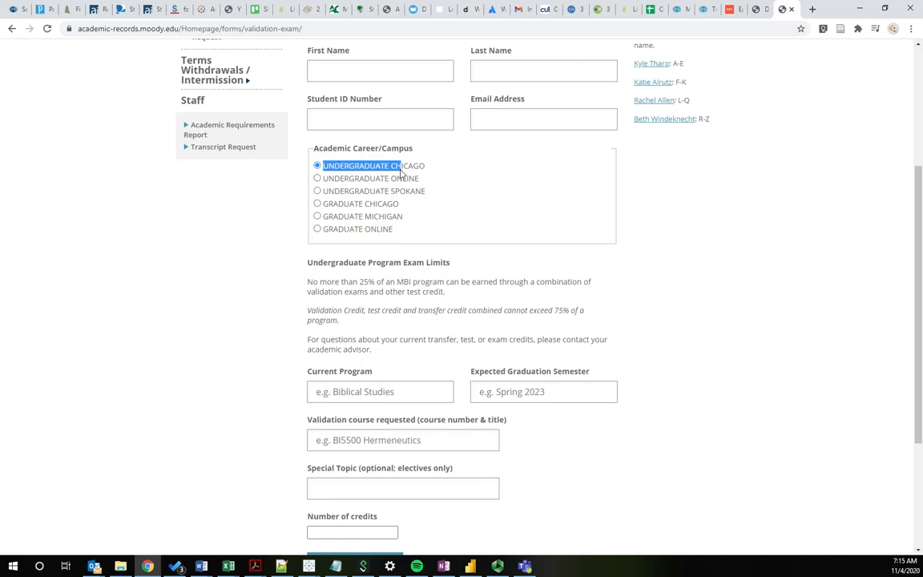
Switch the academic career to Graduate Chicago, review the career list, and change the selection to Undergraduate Spokane
left_click(336, 207)
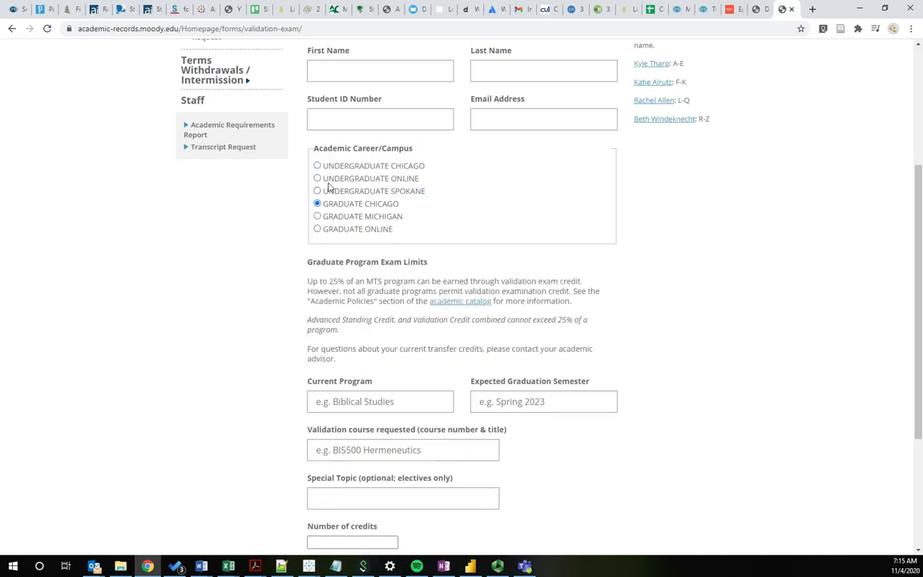
left_click_drag(317, 145, 435, 227)
left_click(404, 227)
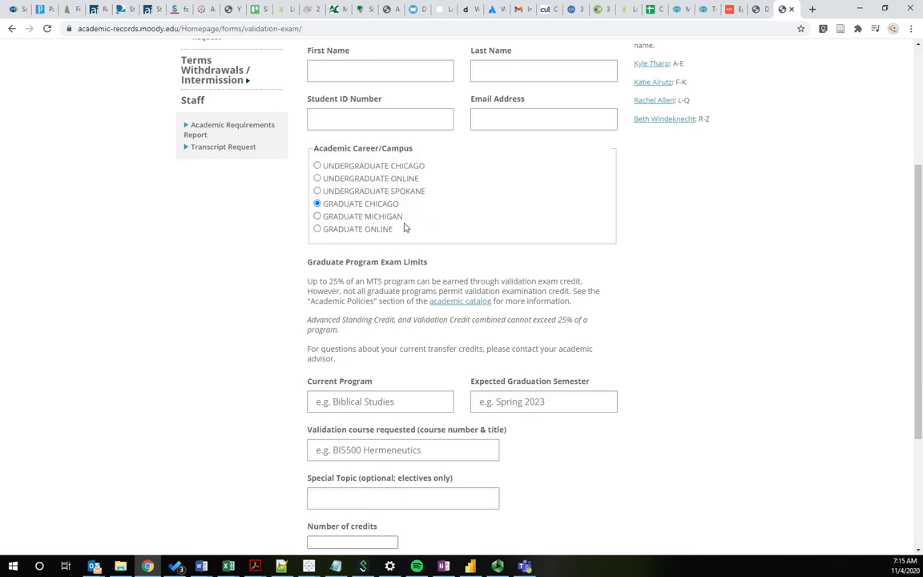
mouse_move(348, 206)
left_mouse_down()
mouse_move(360, 207)
mouse_move(360, 219)
mouse_move(350, 213)
left_mouse_up()
left_click(343, 205)
left_click(335, 191)
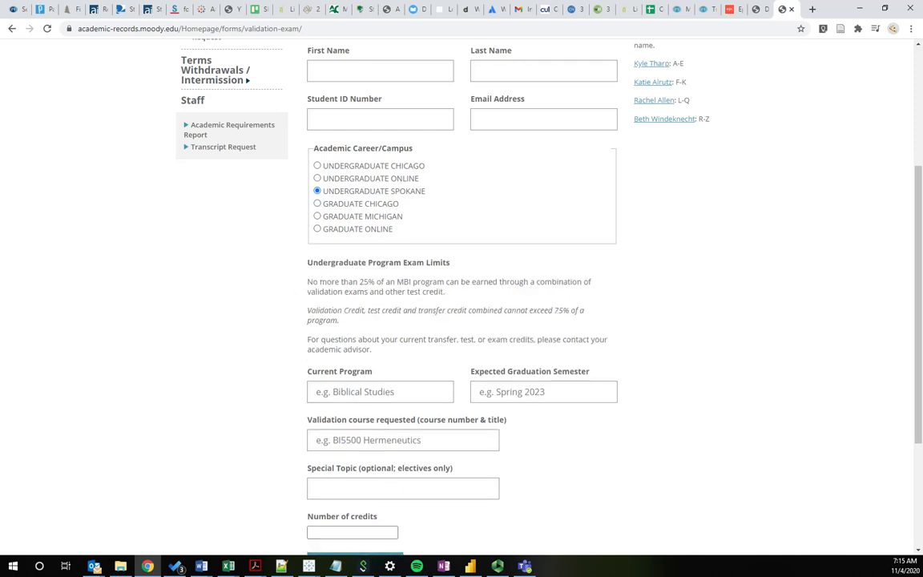
Return to the rich text element in the CMS and view its Content text
left_click(757, 9)
key("ctrl+shift+Tab")
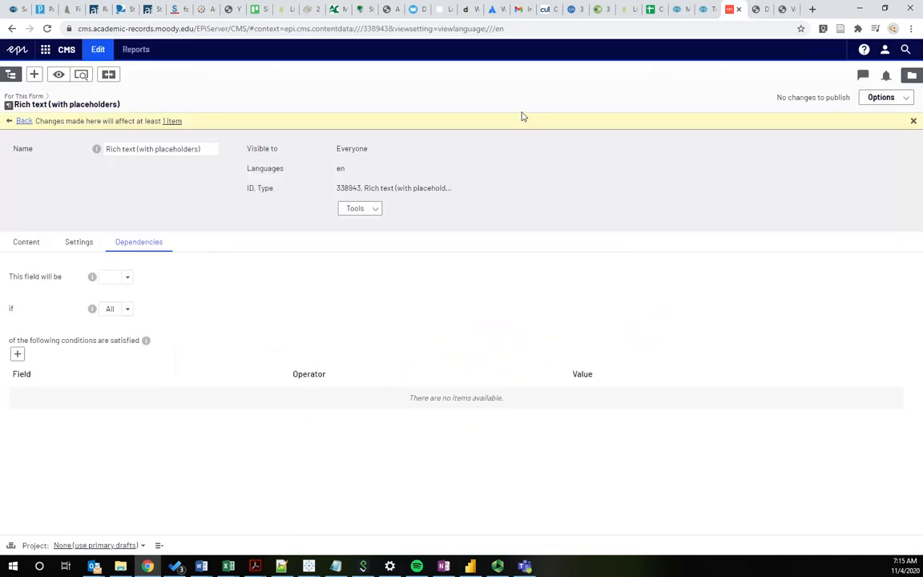
left_click(28, 242)
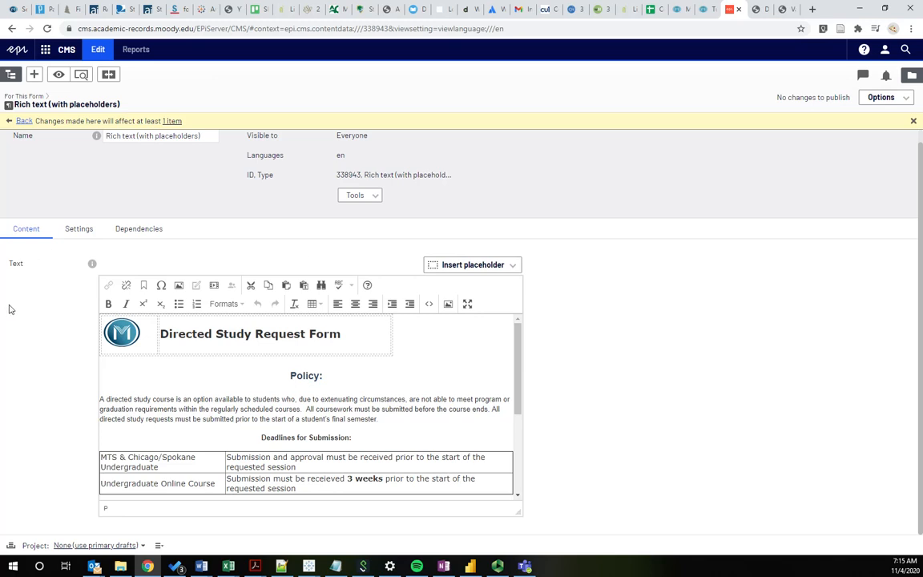
Return to the live Validation Exam Request form and alternate between Graduate Chicago and Undergraduate Spokane to compare the dependent text
left_click(787, 11)
left_click(362, 203)
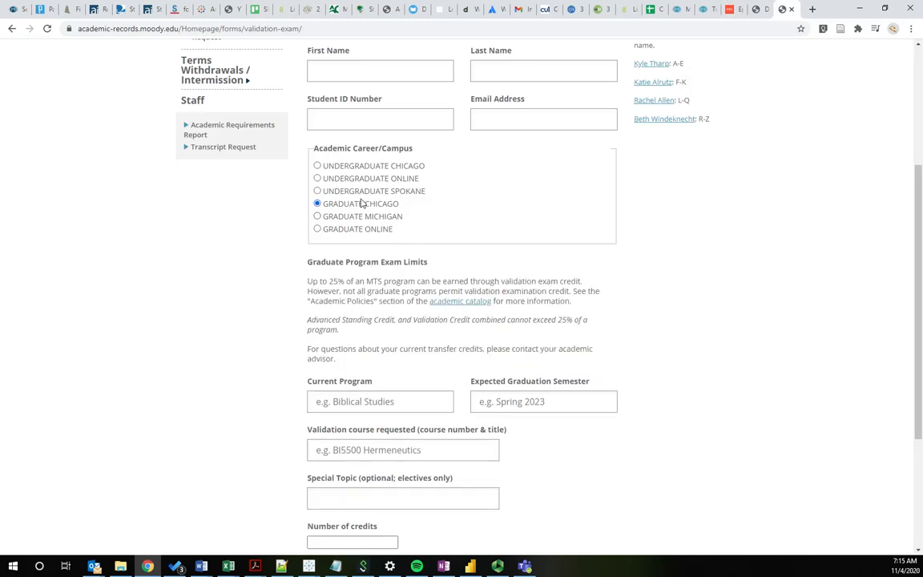
left_click(365, 192)
left_click(358, 203)
left_click(359, 191)
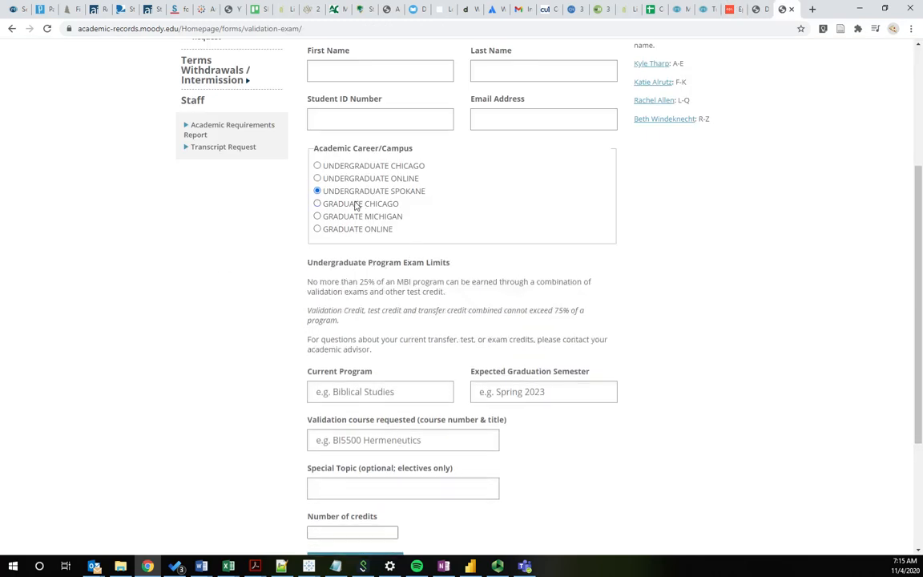
On the live Directed Study form, set Campus/Career to Moody Theological Seminary and check the other campus options
left_click(755, 11)
scroll(425, 163, "down", 5)
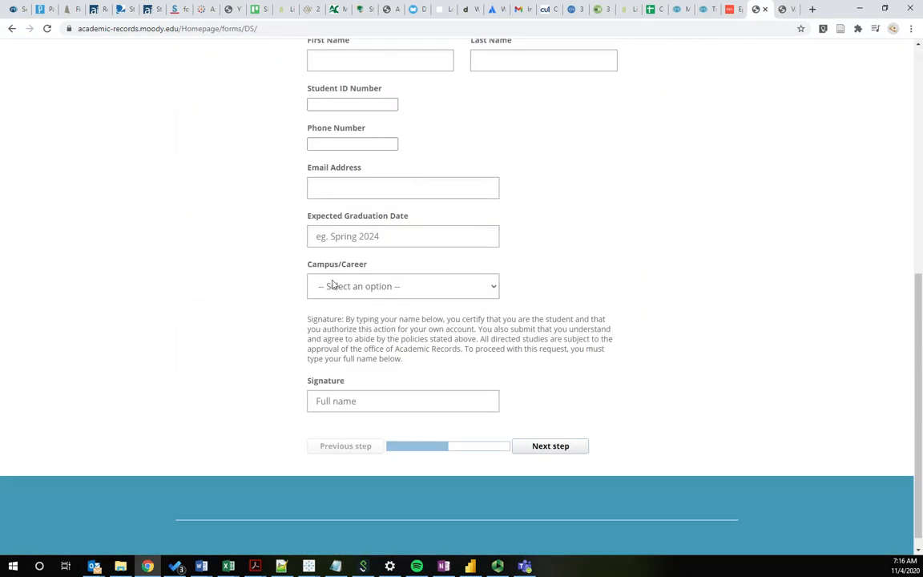
left_click(313, 287)
left_click(347, 318)
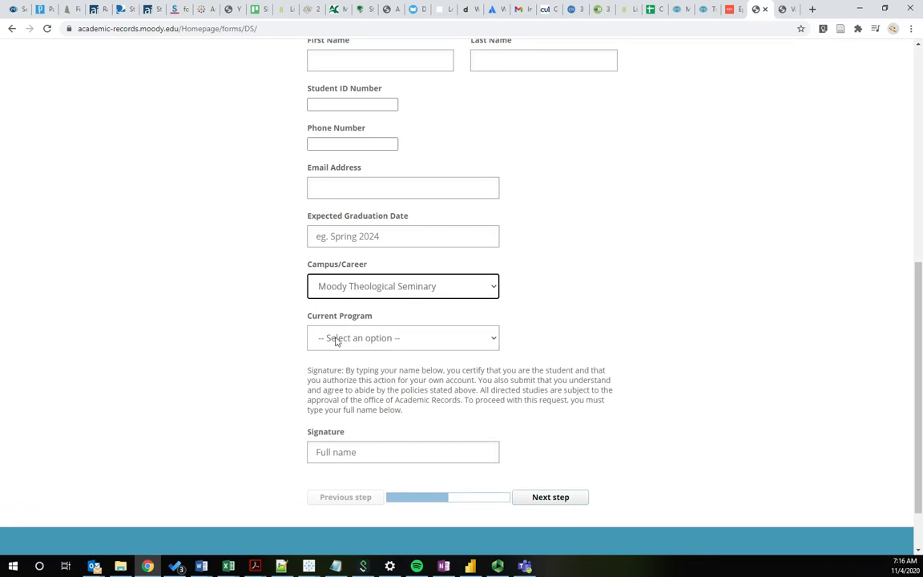
scroll(301, 243, "up", 4)
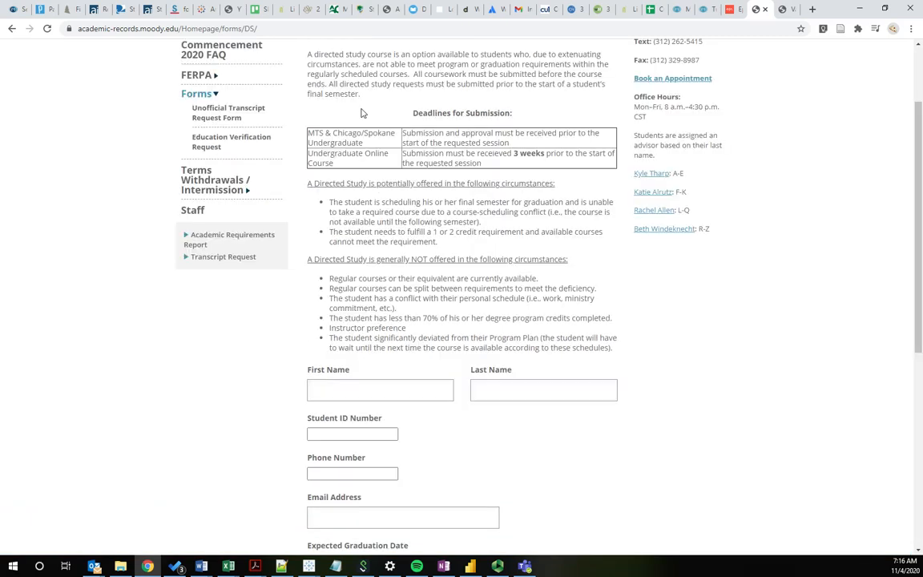
scroll(362, 141, "down", 5)
left_click(325, 227)
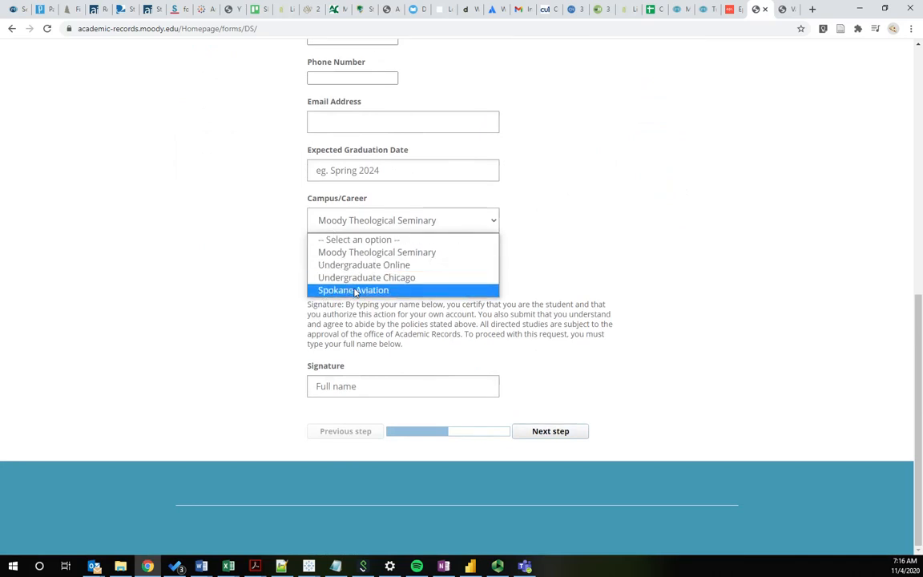
left_click(243, 197)
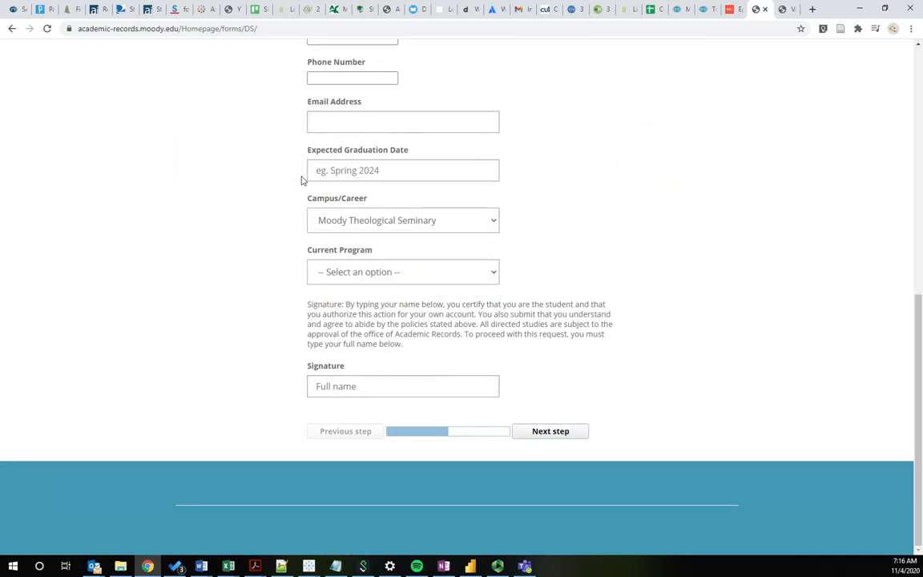
Reselect Moody Theological Seminary as Campus/Career and examine the programs offered under Current Program
left_click(344, 218)
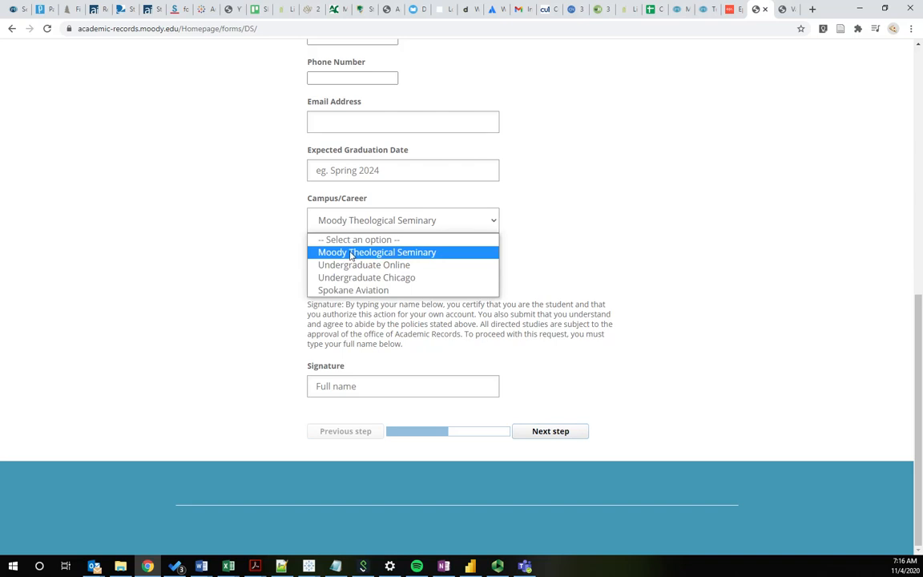
left_click(350, 253)
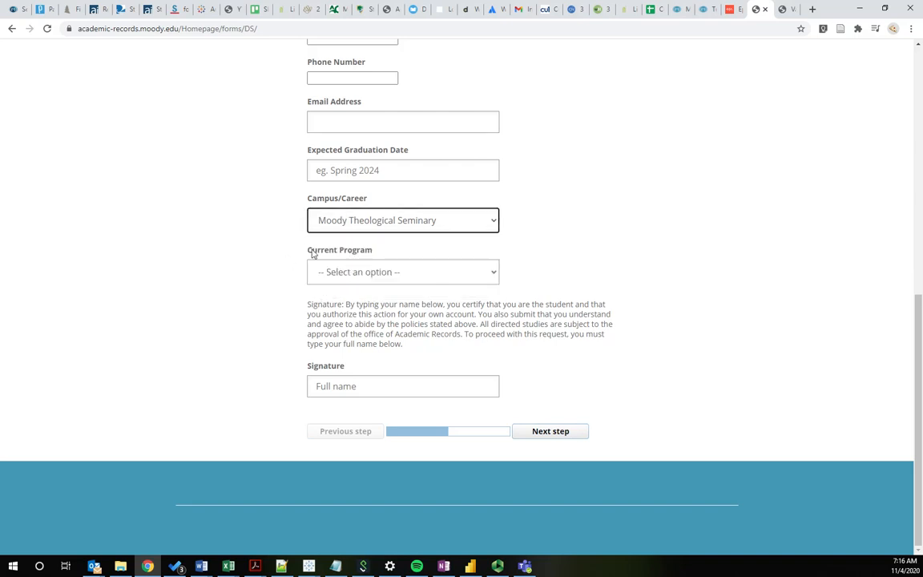
left_click_drag(312, 253, 373, 253)
left_click(373, 272)
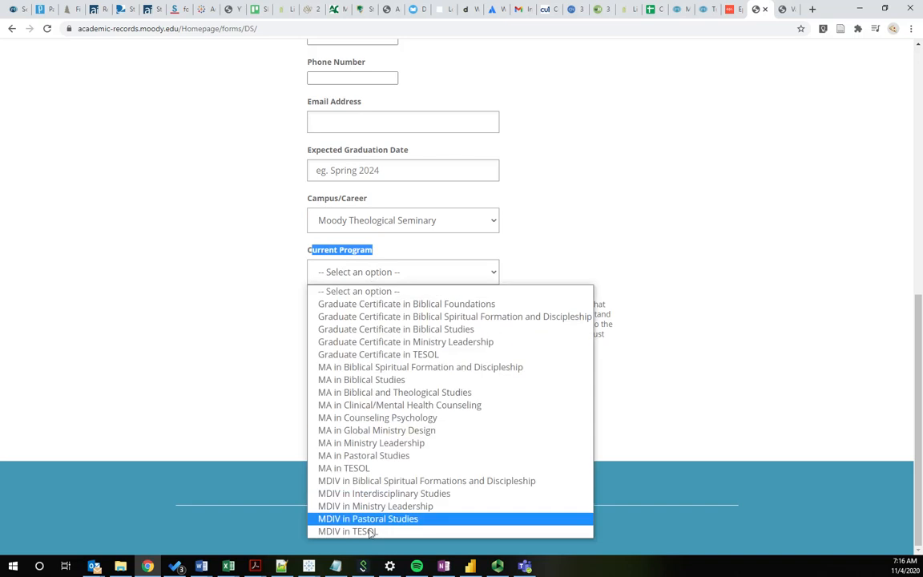
Change Campus/Career to Undergraduate Online and look through its Current Program options
left_click(367, 225)
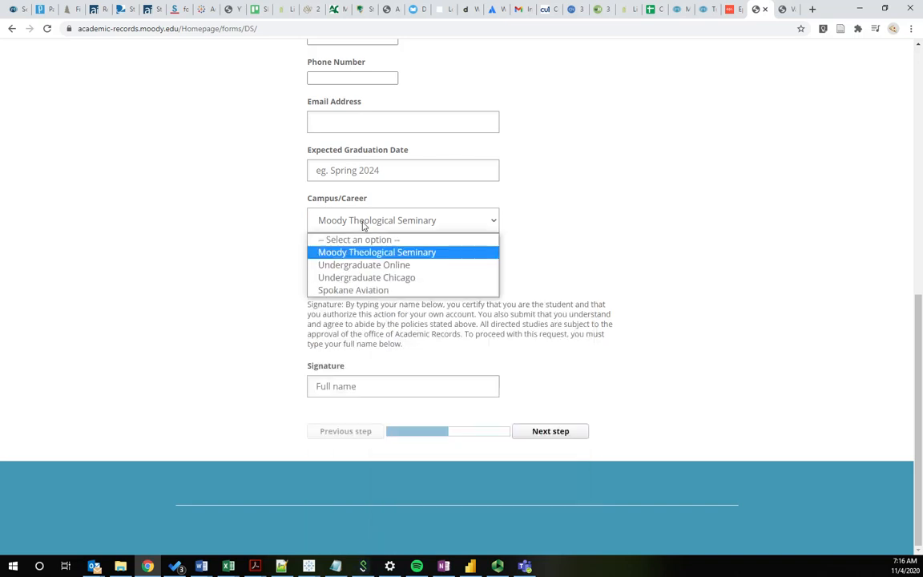
left_click(371, 272)
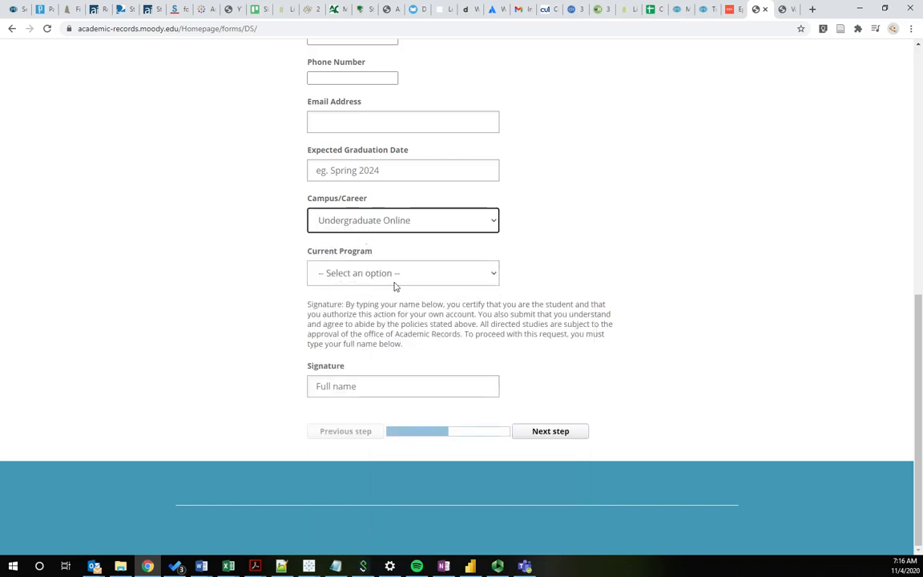
left_click(394, 273)
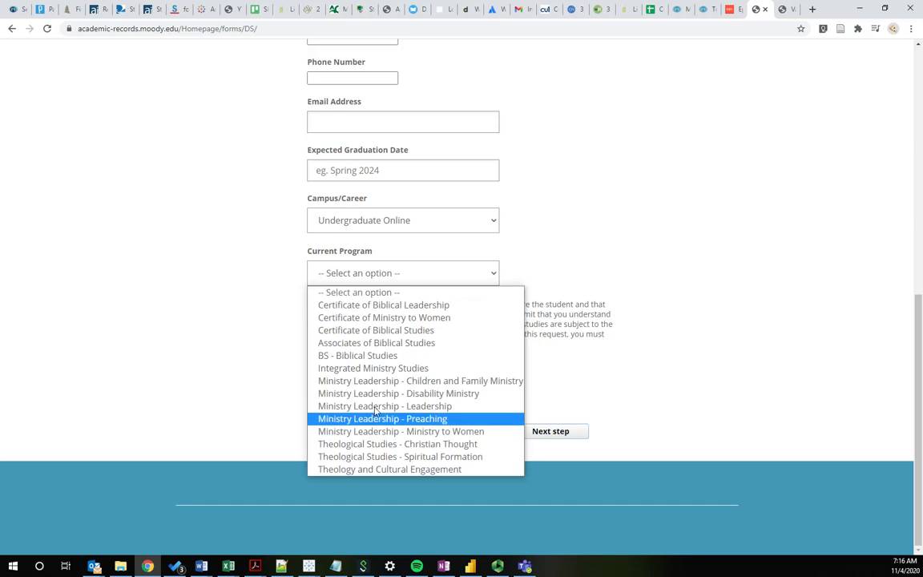
left_click(222, 250)
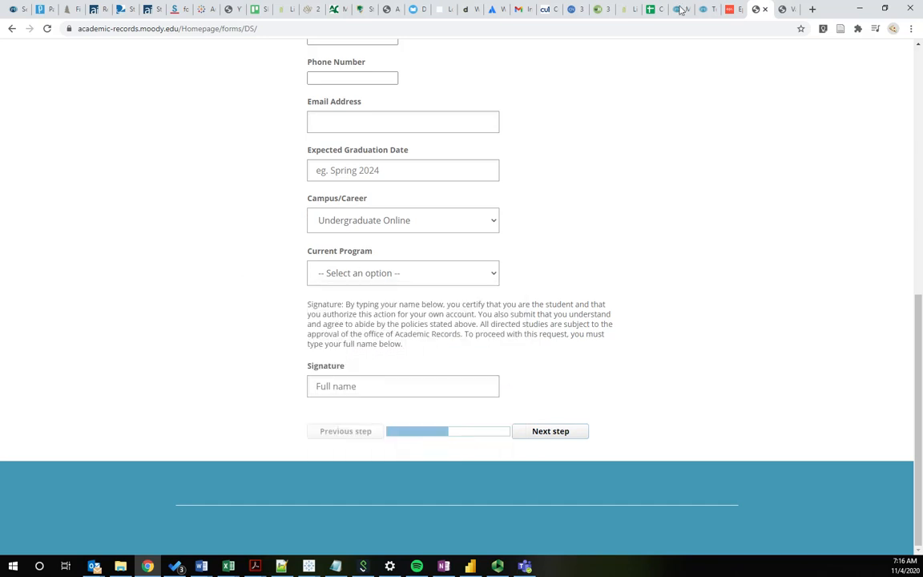
Return to the CMS and go back from the rich text element to the form elements of AR Directed Study Request - Student
left_click(734, 8)
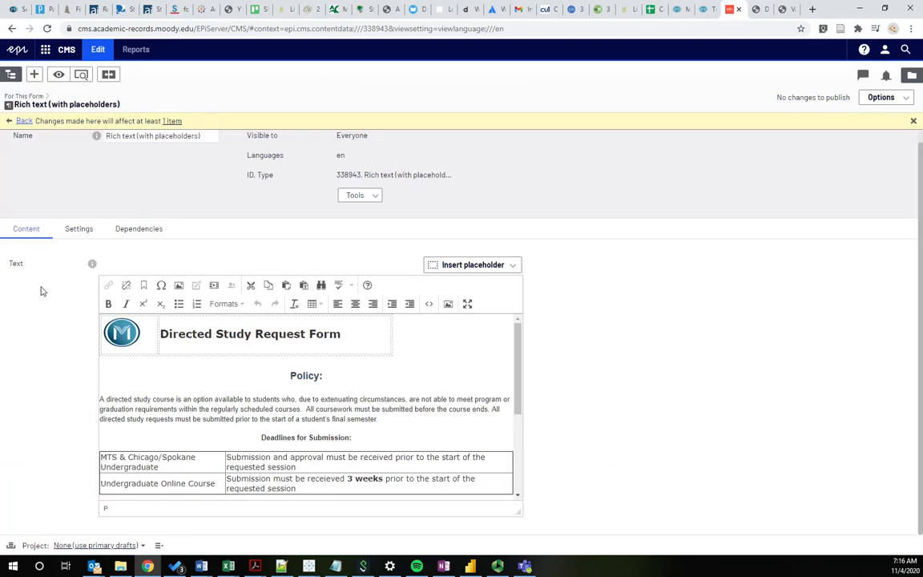
left_click(24, 122)
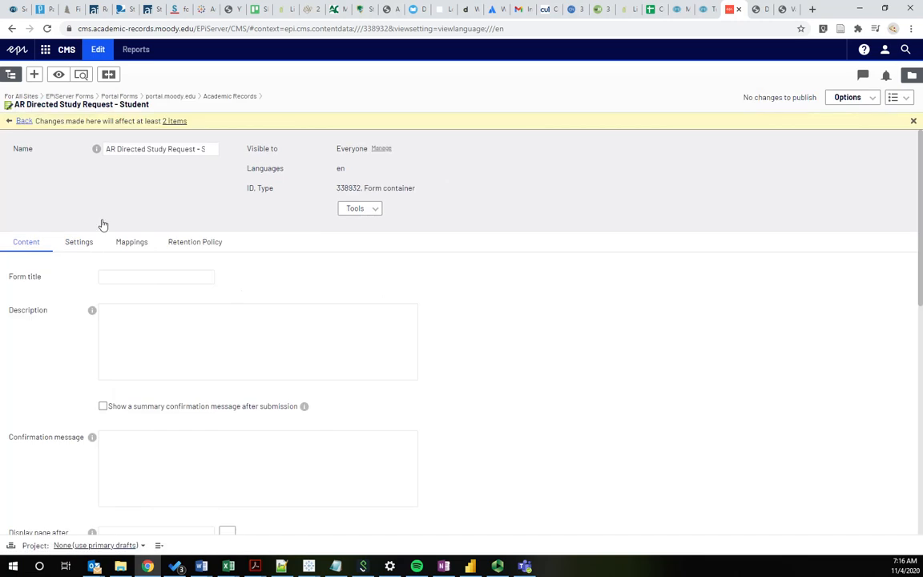
scroll(102, 225, "down", 8)
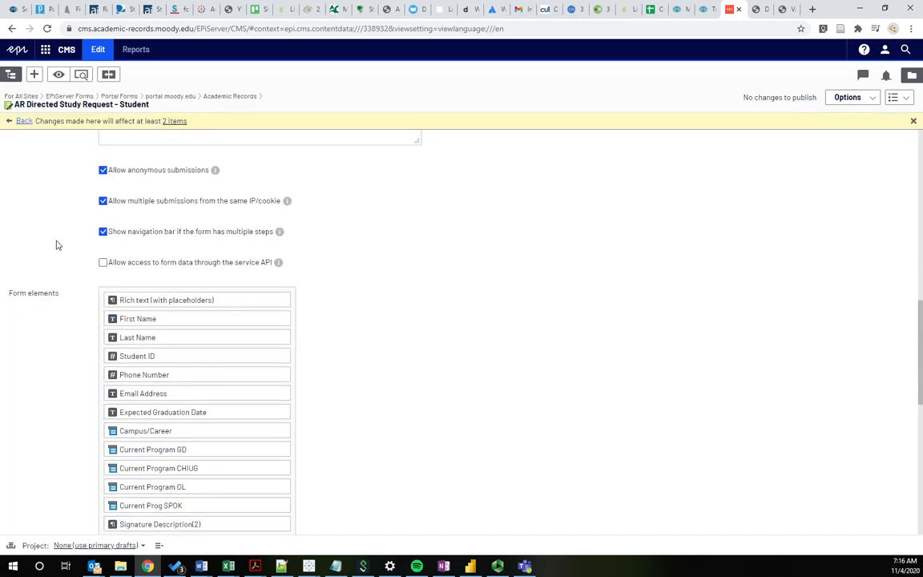
scroll(64, 180, "down", 3)
scroll(48, 152, "up", 3)
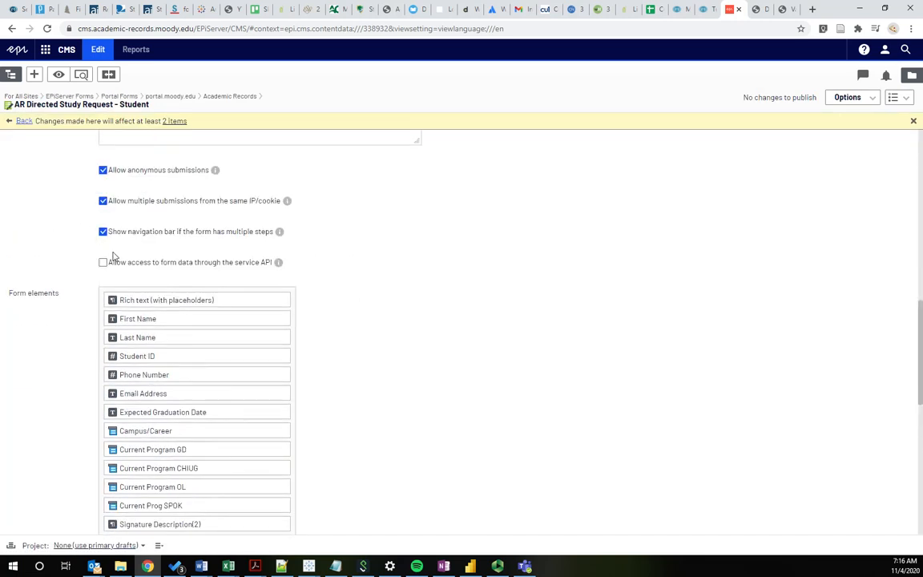
Open the First Name element of the AR Directed Study Request - Student form for editing
left_click(281, 300)
left_click(340, 326)
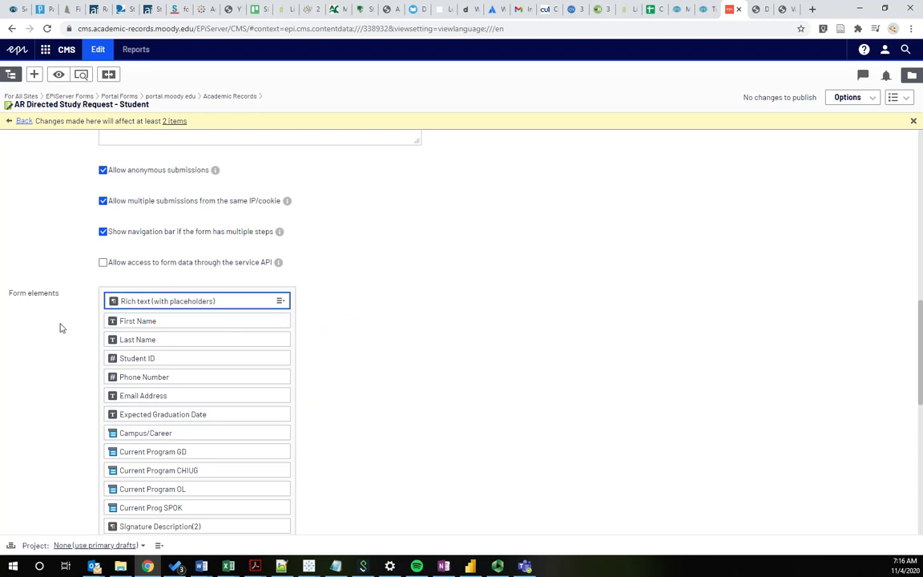
scroll(62, 324, "down", 2)
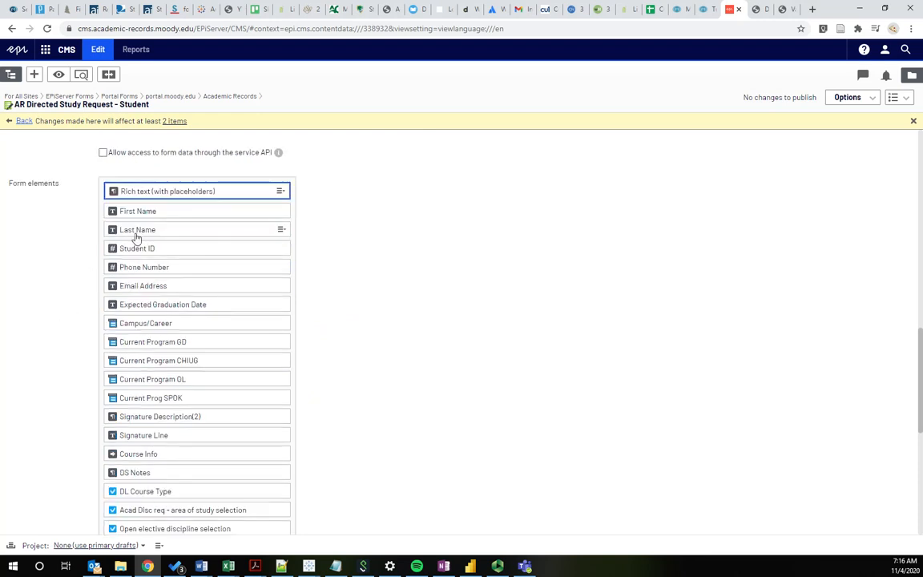
left_click(281, 210)
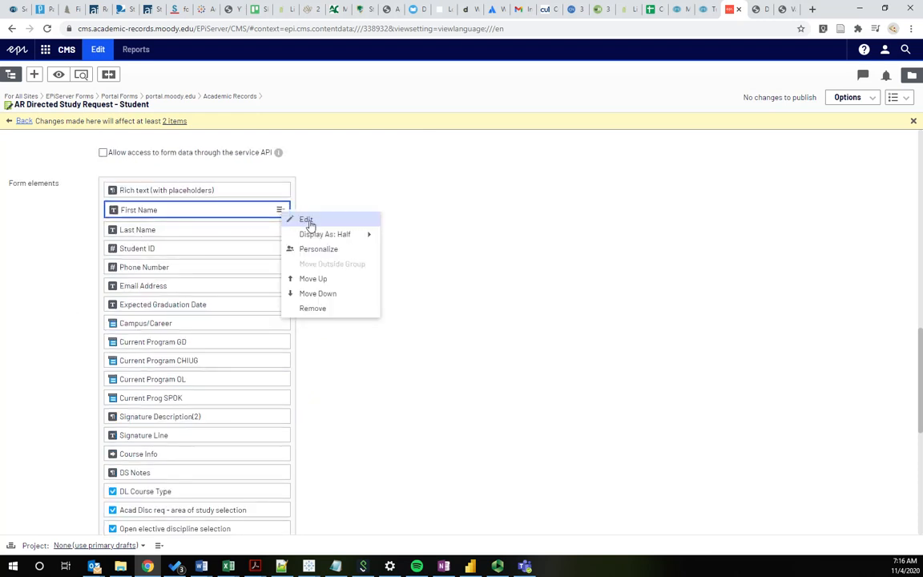
left_click(307, 220)
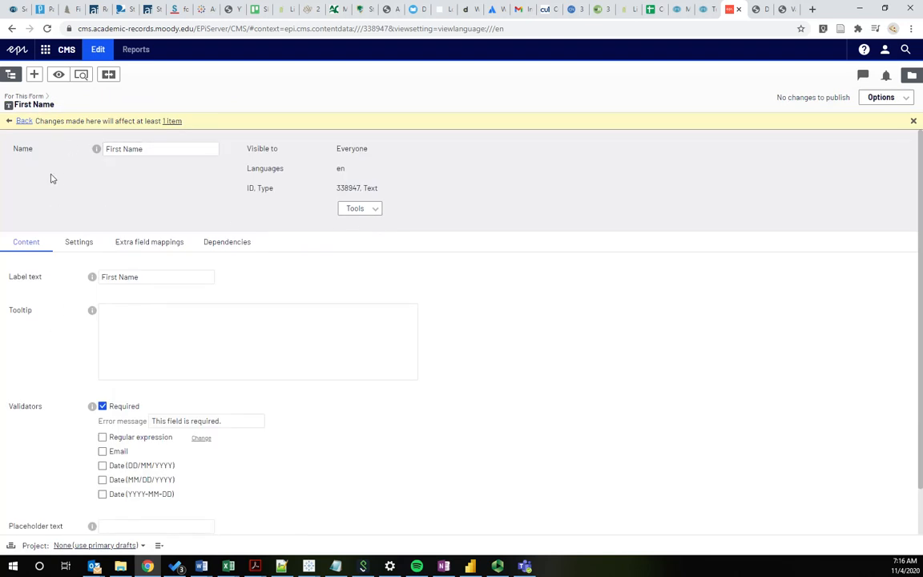
Examine the First Name element's title and its Name field
left_click_drag(12, 101, 68, 109)
left_click(164, 151)
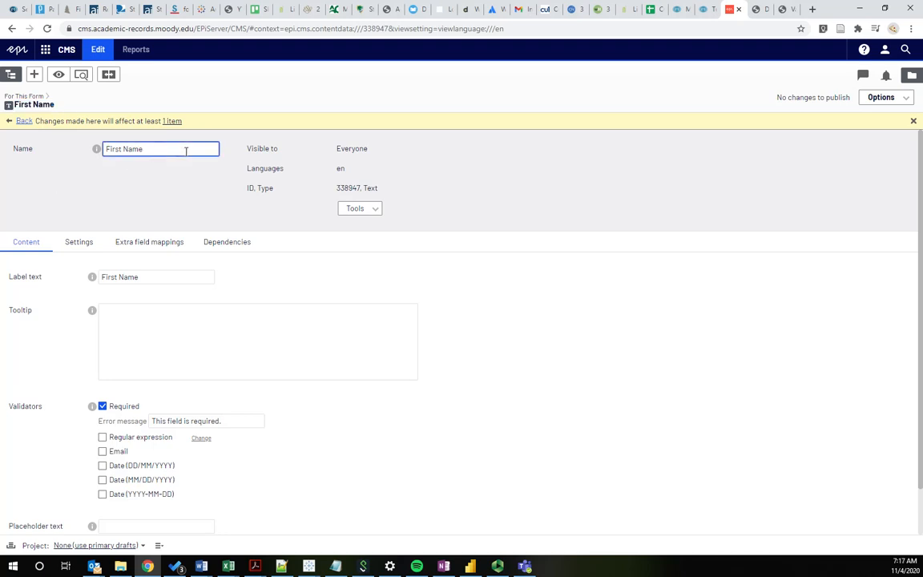
left_click_drag(186, 151, 64, 138)
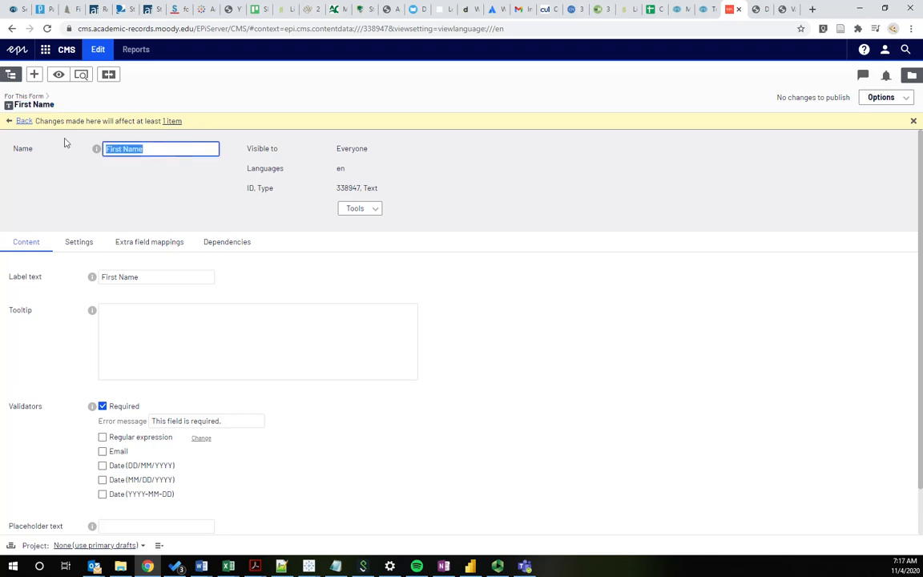
left_click(145, 162)
triple_click(158, 153)
left_click(161, 151)
left_click(123, 173)
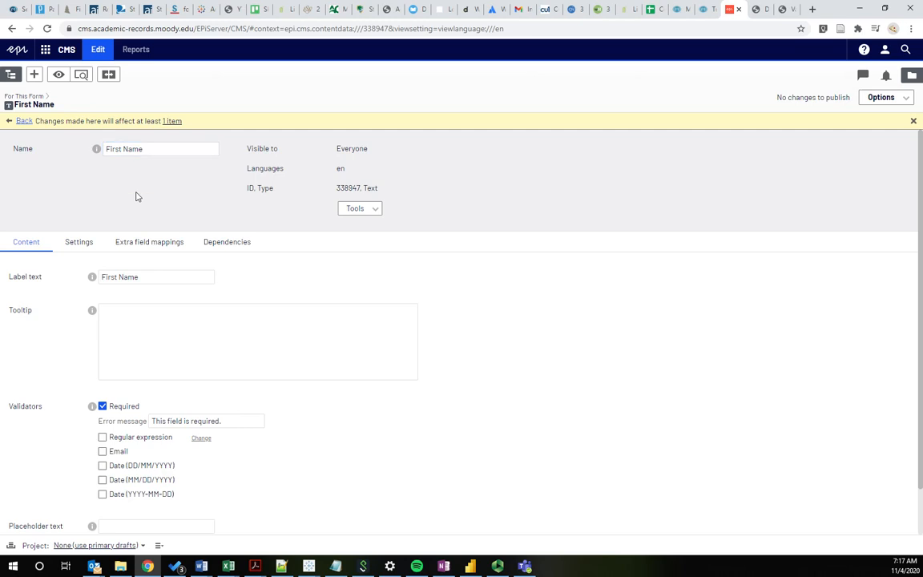
Try appending "asdf" to the First Name element's Name, and remove the added text
left_click(141, 149)
type("asdf")
key("Tab")
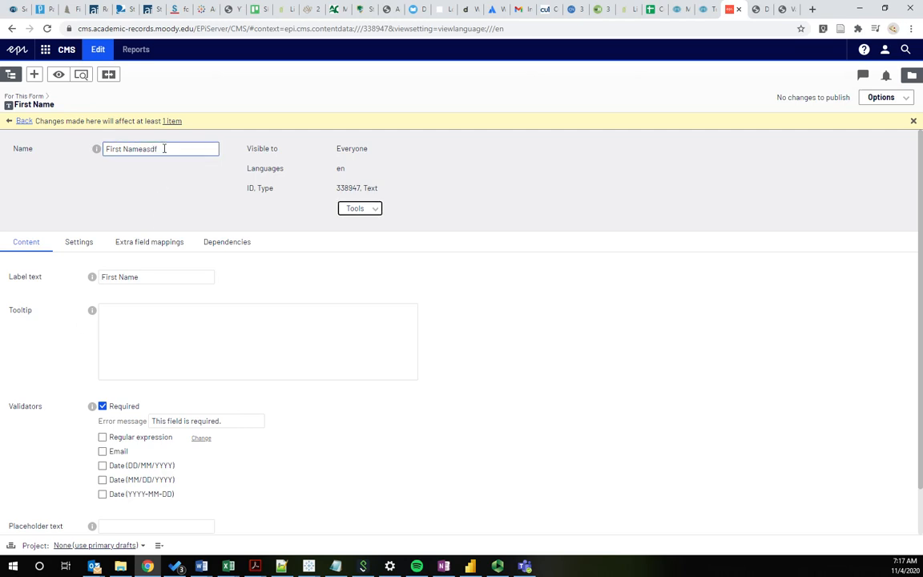
left_click_drag(142, 149, 168, 160)
key("BackSpace")
Try adding an example name in parentheses to the First Name element's label text, and delete the addition
left_click(141, 276)
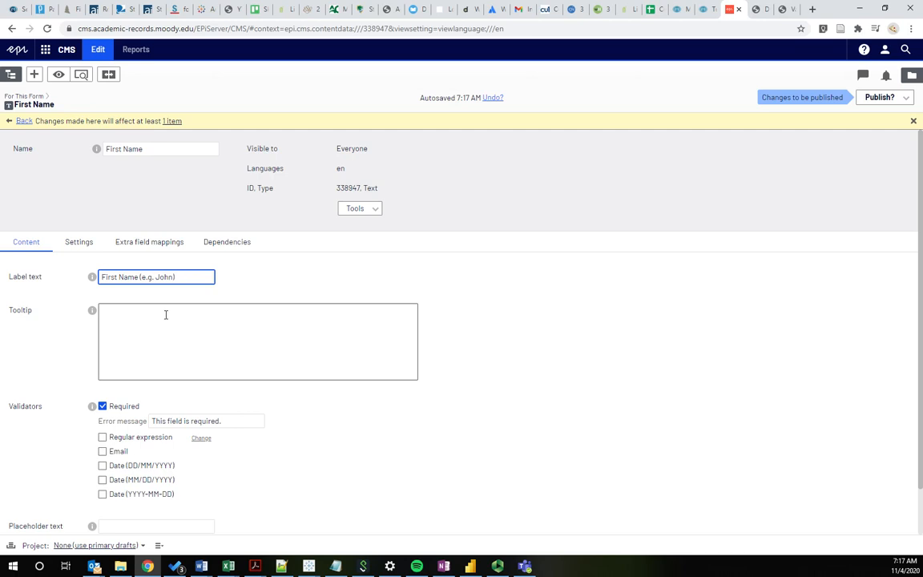
left_click_drag(141, 276, 252, 275)
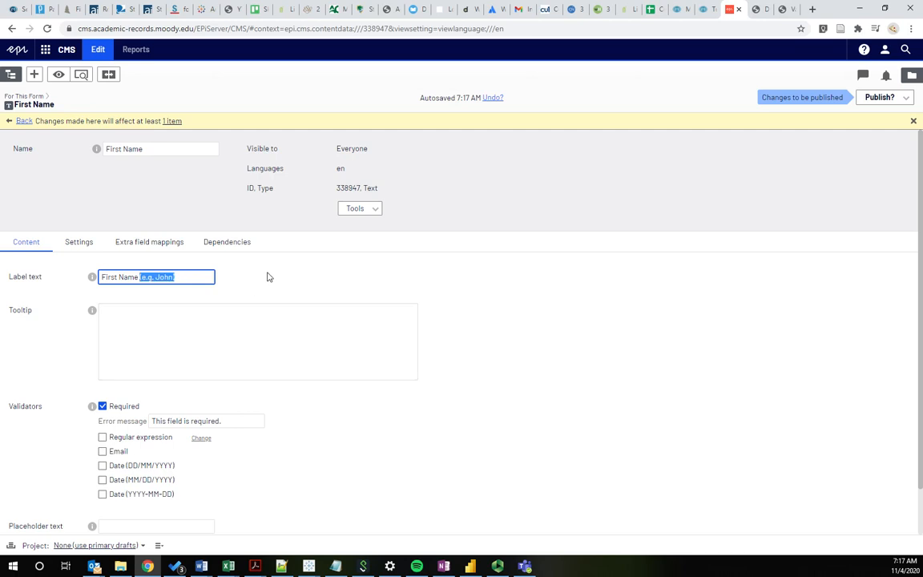
key("BackSpace")
Look through the First Name element's validators, including the required, email and date format options
scroll(58, 307, "down", 1)
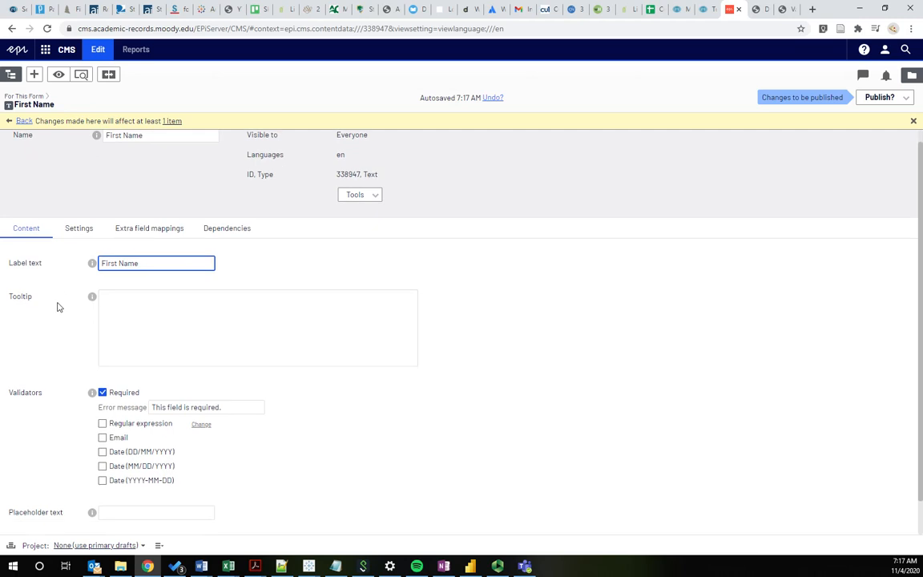
scroll(57, 307, "down", 1)
left_click_drag(6, 357, 48, 361)
left_click(48, 360)
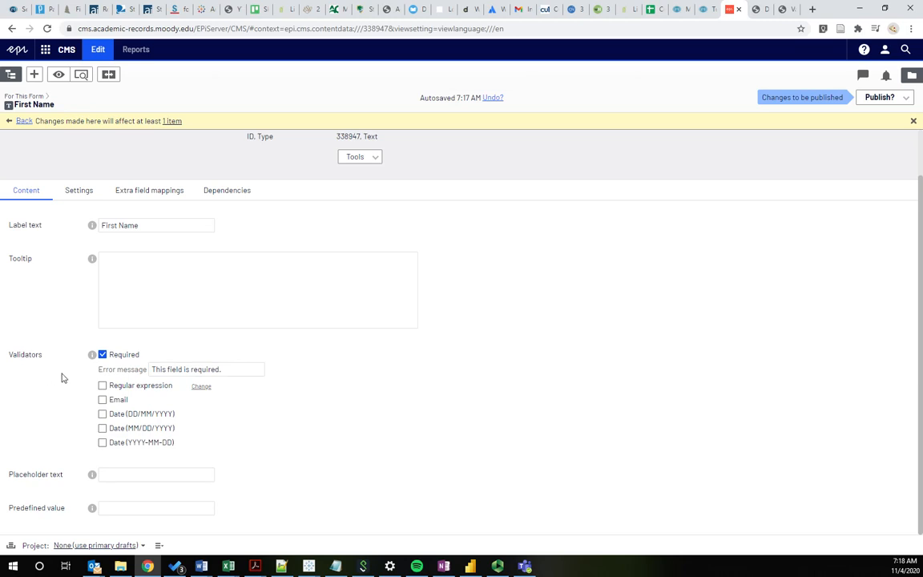
left_click(102, 399)
left_click_drag(127, 414, 173, 419)
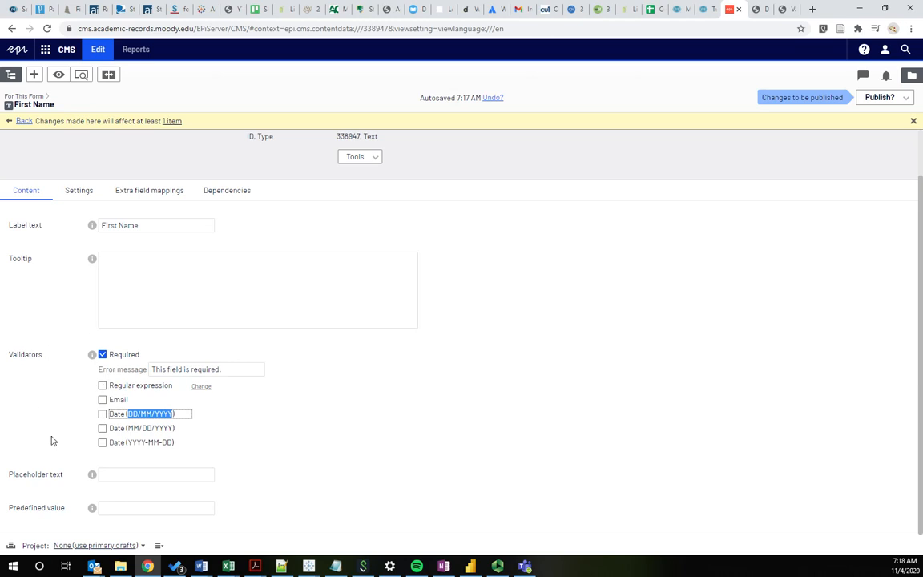
Enter "e.g." as the placeholder text of the First Name element
left_click(116, 477)
left_click(166, 226)
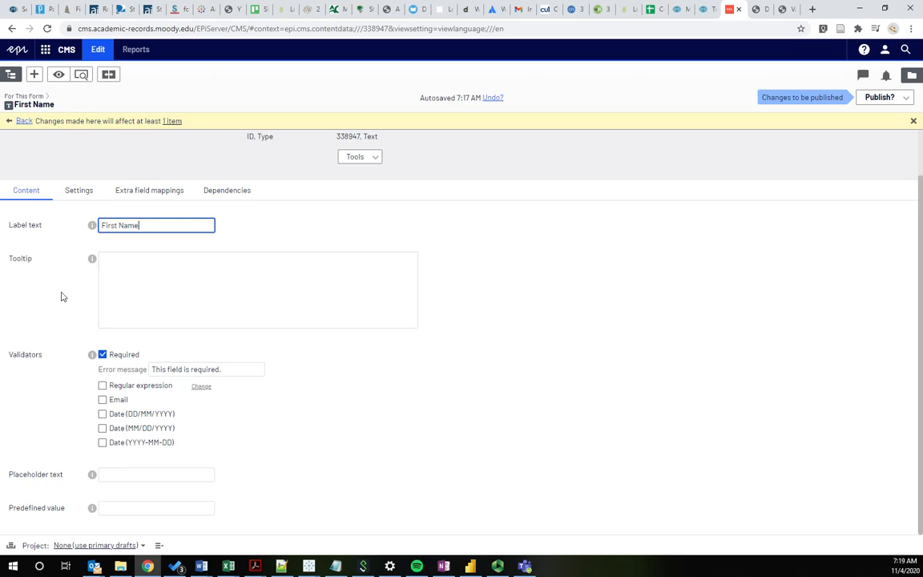
left_click(107, 473)
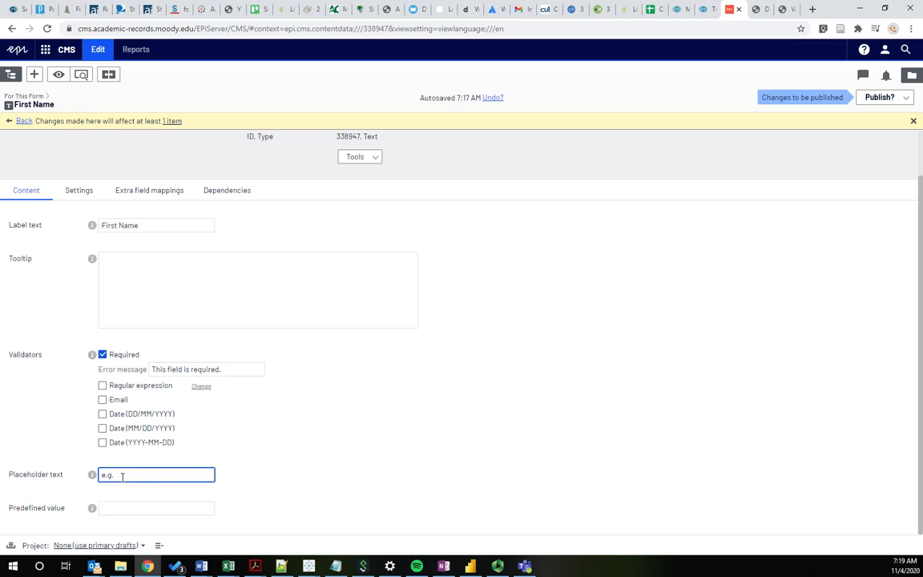
Switch to the live Directed Study form and examine the label and placeholder of the Expected Graduation Date field
left_click(757, 9)
left_click(335, 280)
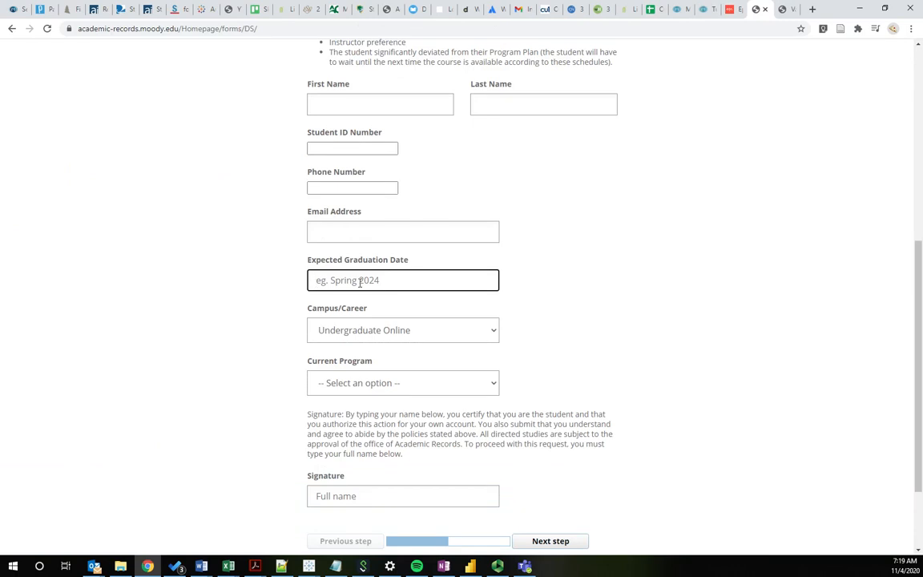
left_click_drag(308, 261, 372, 260)
left_click(410, 283)
Return to the CMS and clear the First Name element's placeholder text
left_click(733, 9)
key("ctrl+a")
key("BackSpace")
Review the First Name element's predefined value, settings, extra field mappings and dependencies, including the choices for when the field is shown or hidden
left_click(113, 507)
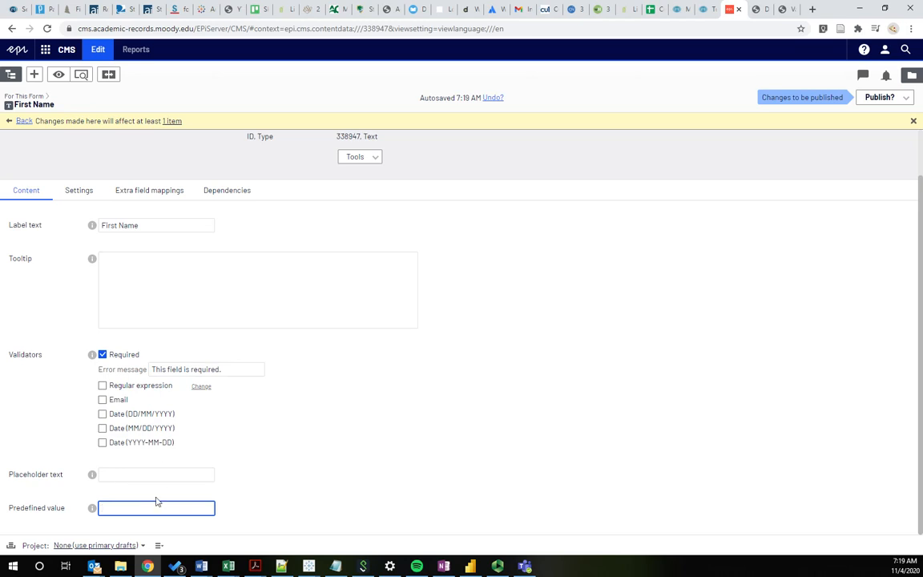
left_click(74, 192)
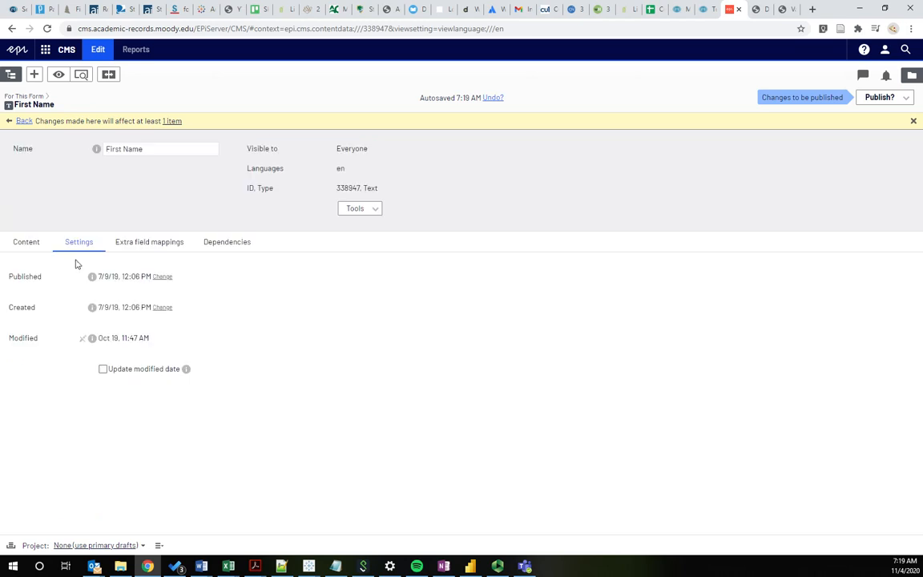
left_click(134, 248)
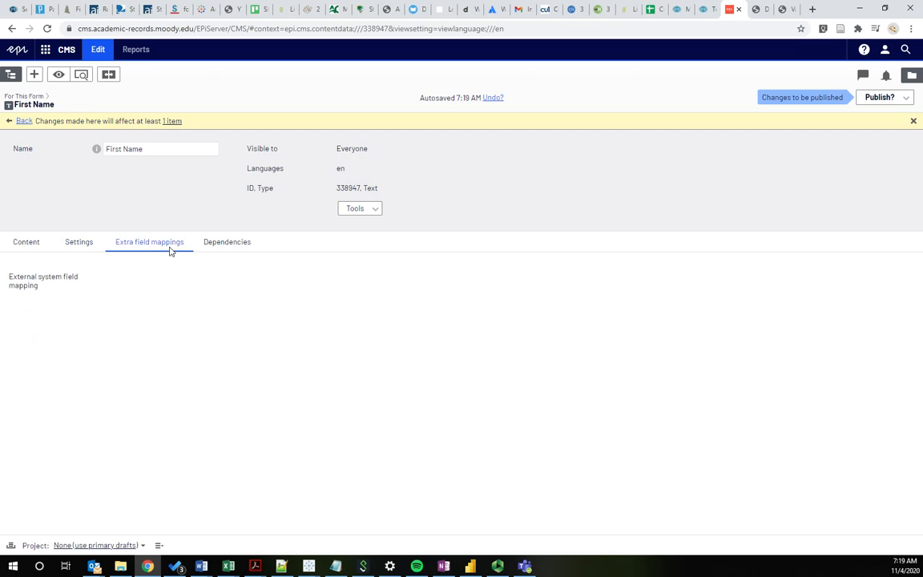
left_click(228, 242)
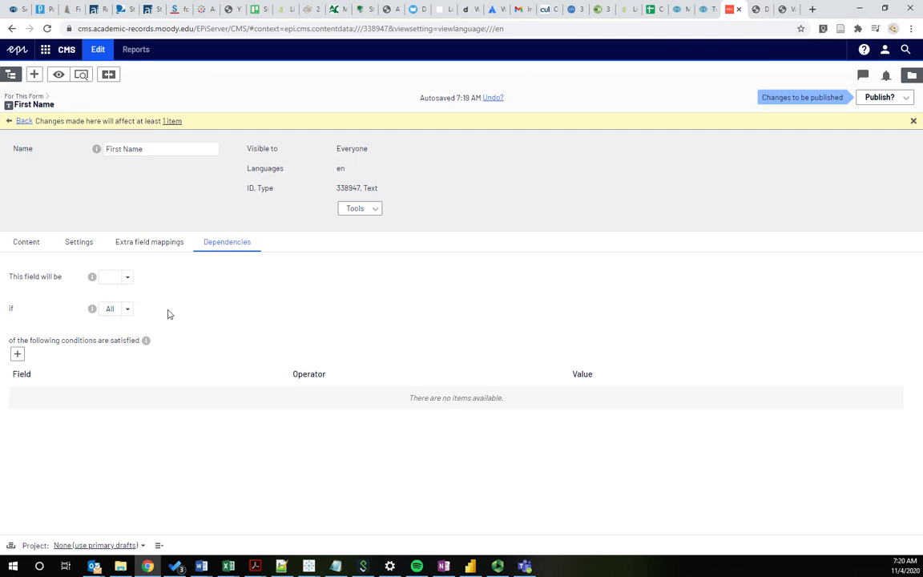
left_click(128, 277)
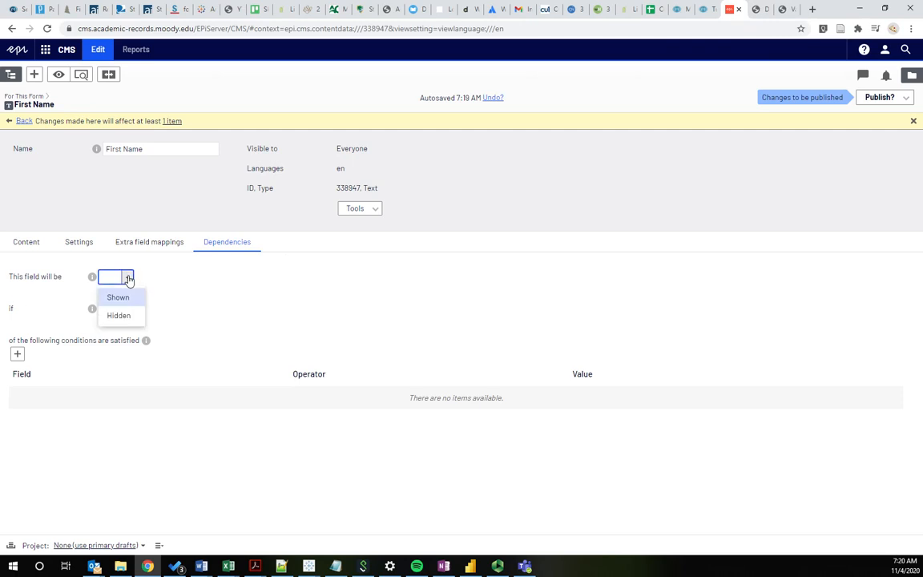
left_click(301, 291)
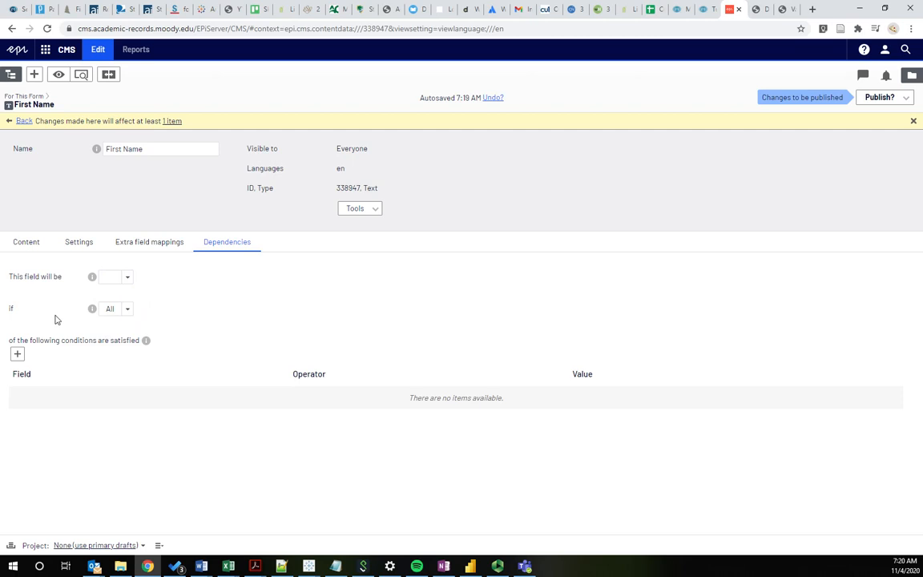
Go back to the Directed Study form's elements and open the Student ID element for editing
left_click(21, 122)
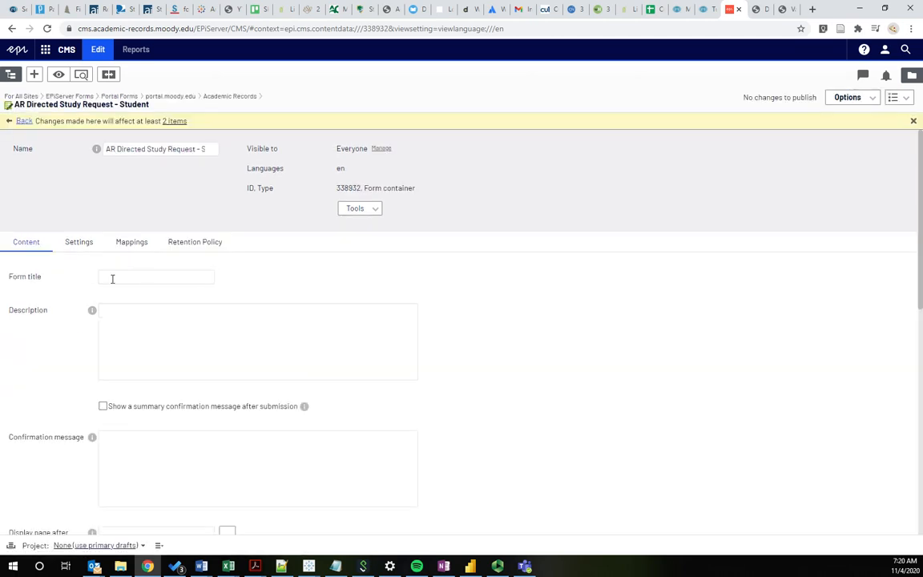
scroll(46, 373, "down", 10)
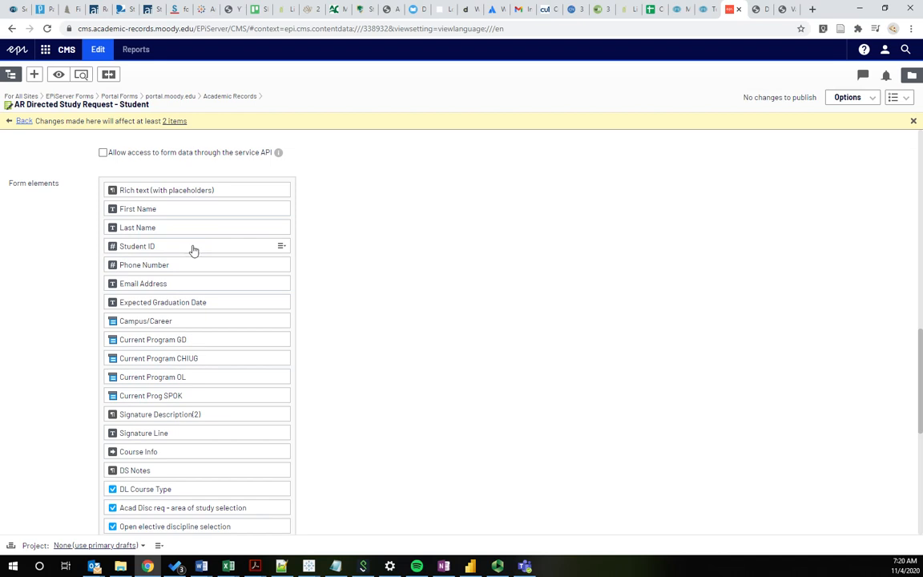
left_click(281, 248)
left_click(392, 230)
left_click(280, 248)
left_click(281, 250)
left_click(300, 256)
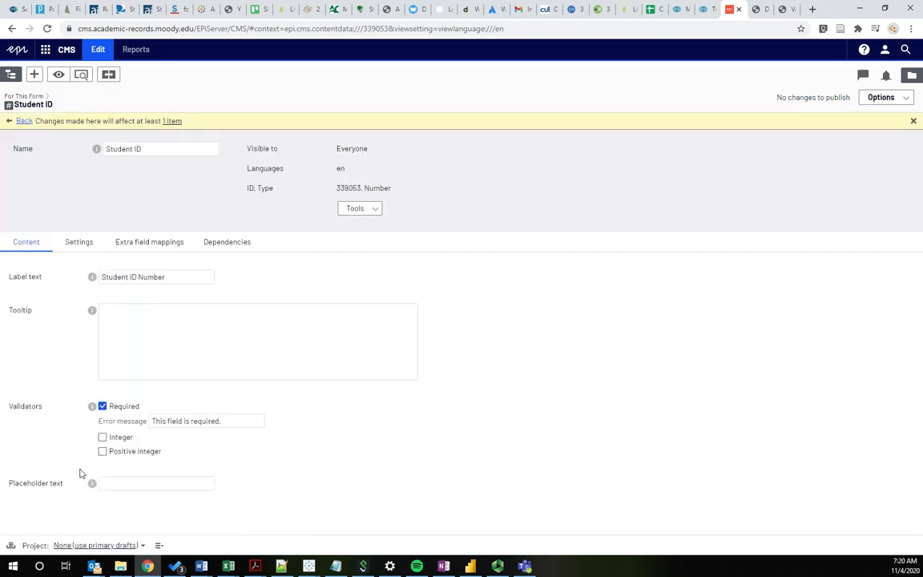
Look over the Student ID element's dependencies, settings and content properties
left_click(238, 241)
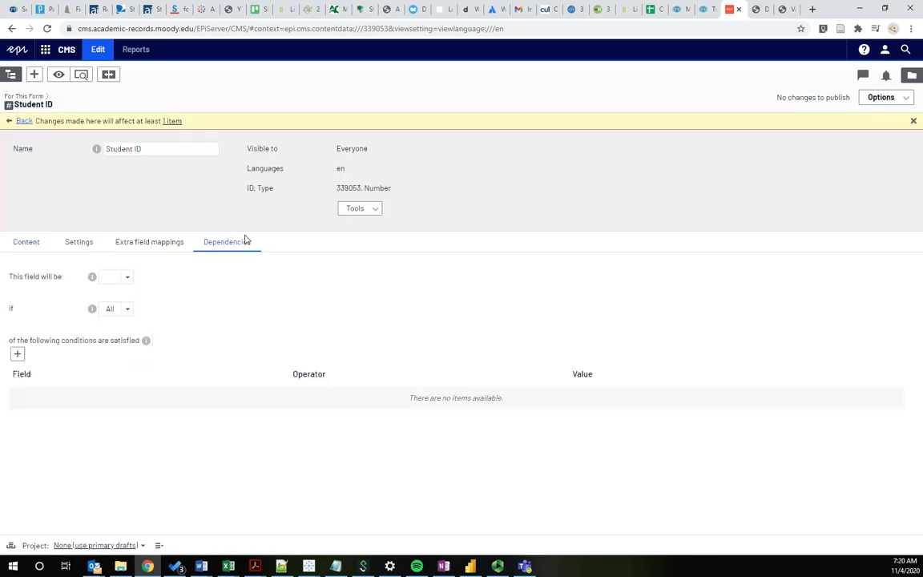
left_click(70, 244)
left_click(30, 243)
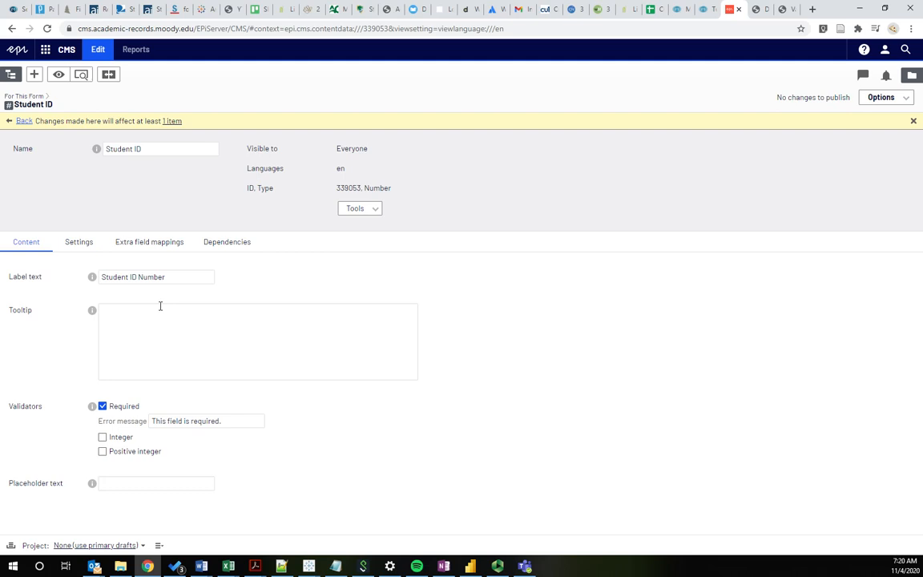
Return to the form elements and open the Campus/Career selection element for editing
left_click(24, 121)
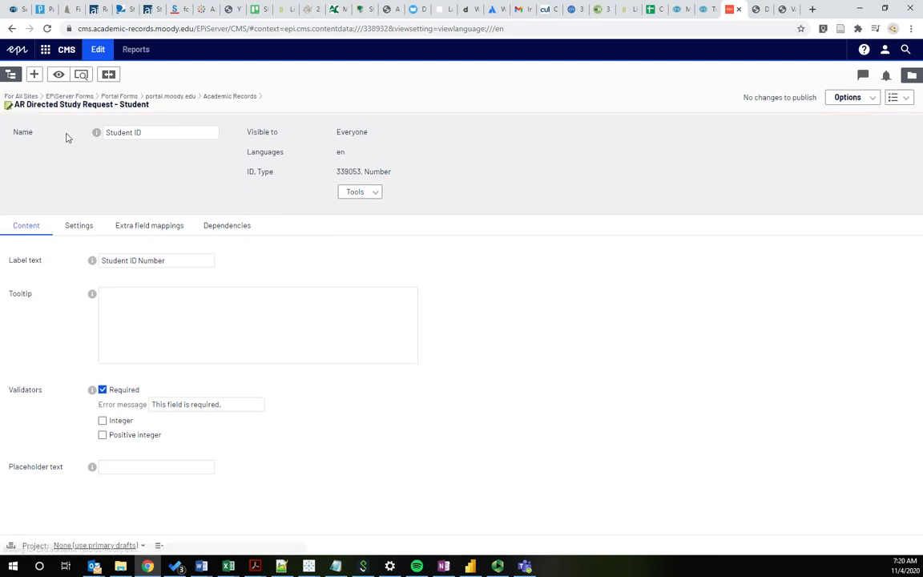
scroll(37, 317, "down", 6)
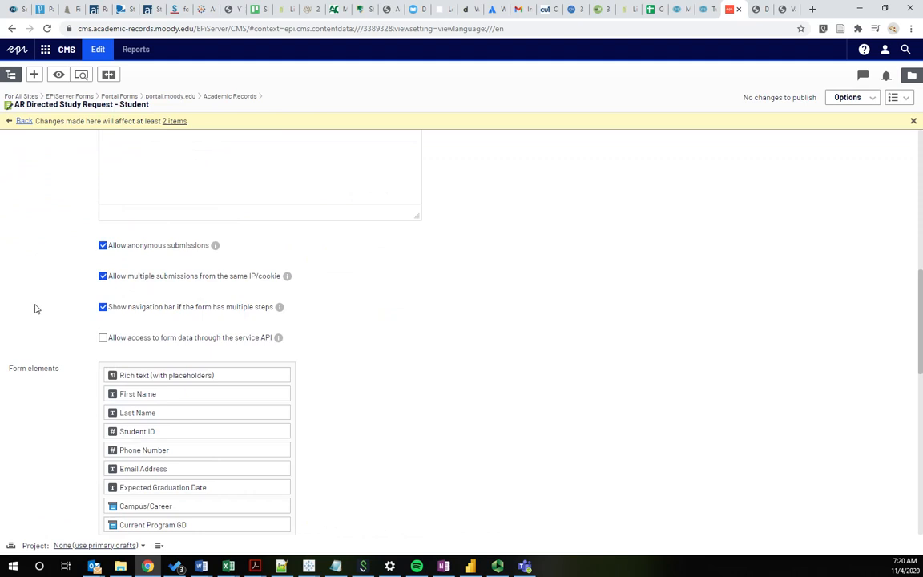
scroll(35, 304, "down", 2)
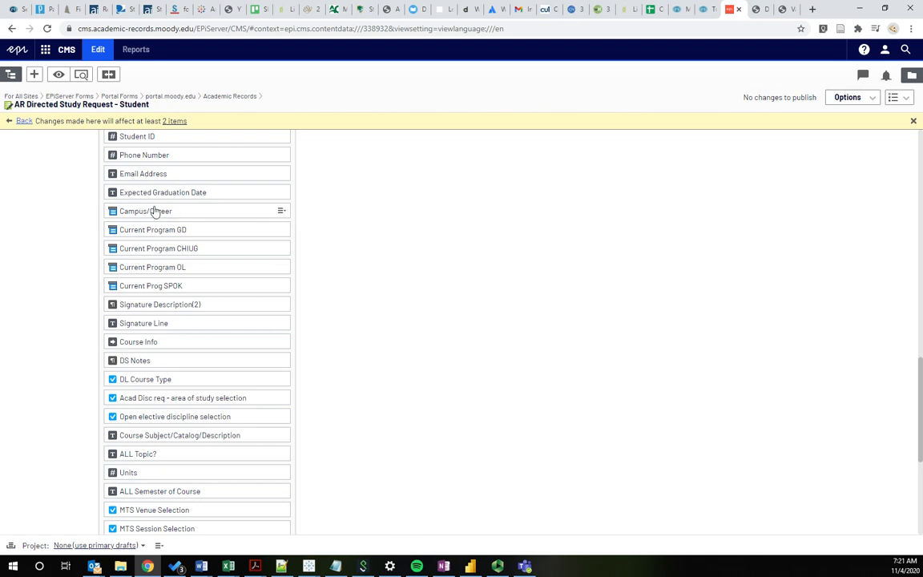
left_click(281, 213)
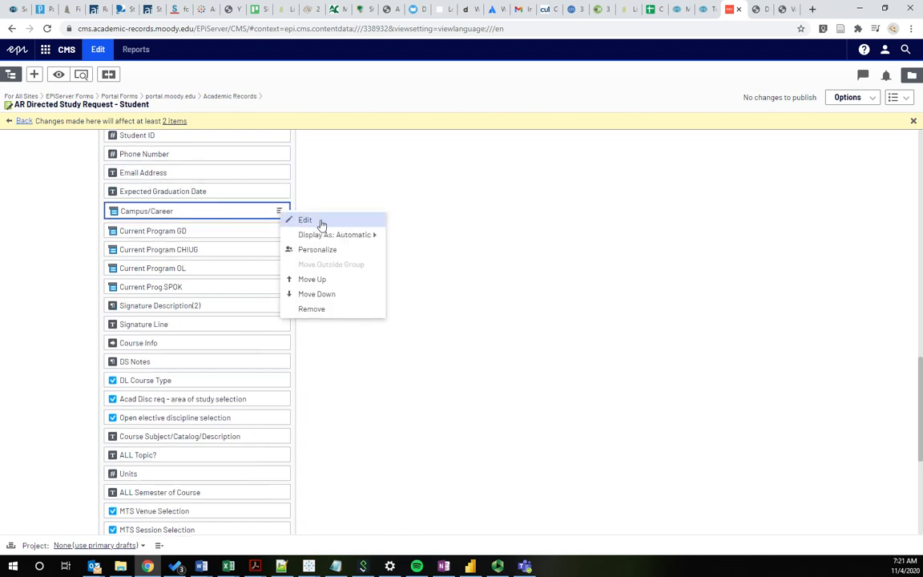
left_click(310, 220)
Examine the Campus/Career element's label, validators, choice source, and list of choices with their values
scroll(74, 324, "down", 3)
scroll(73, 324, "up", 2)
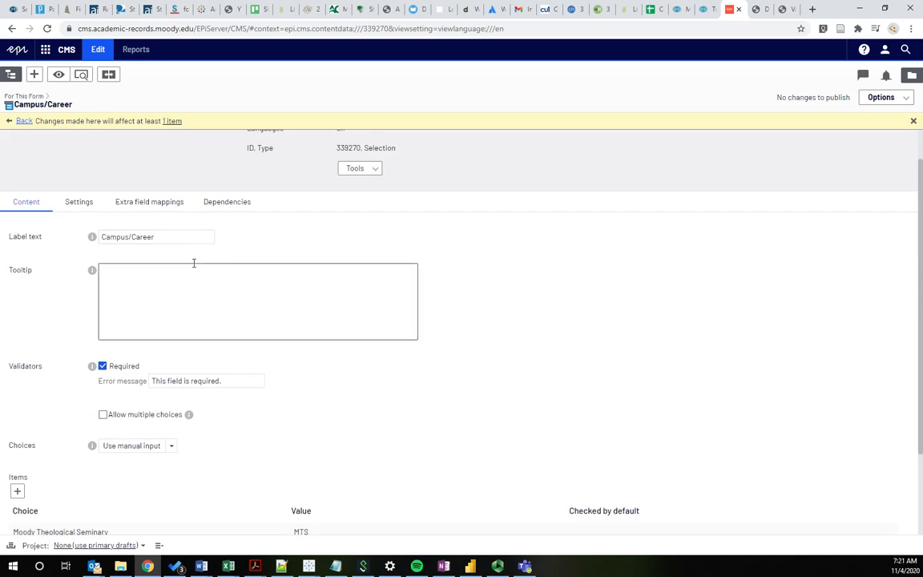
scroll(223, 303, "down", 2)
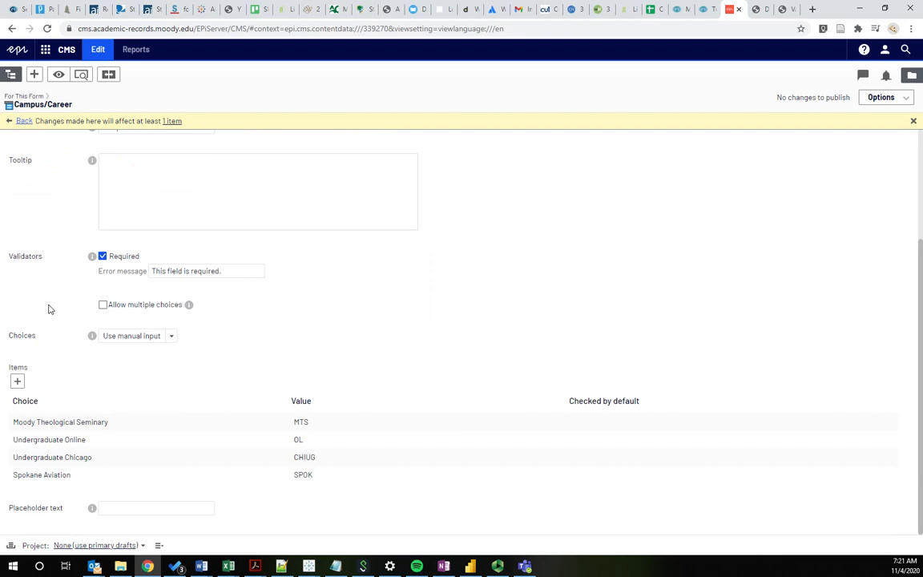
scroll(76, 274, "up", 2)
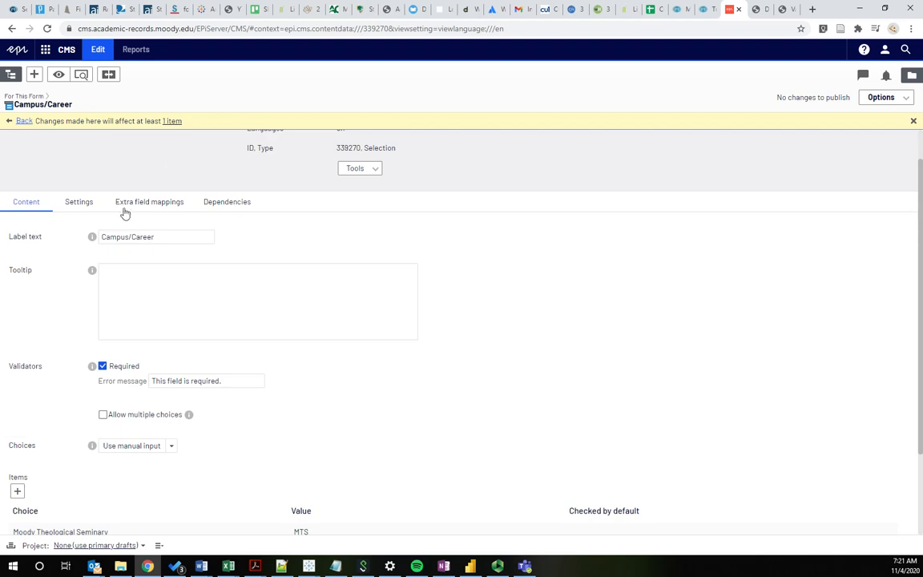
scroll(121, 200, "up", 1)
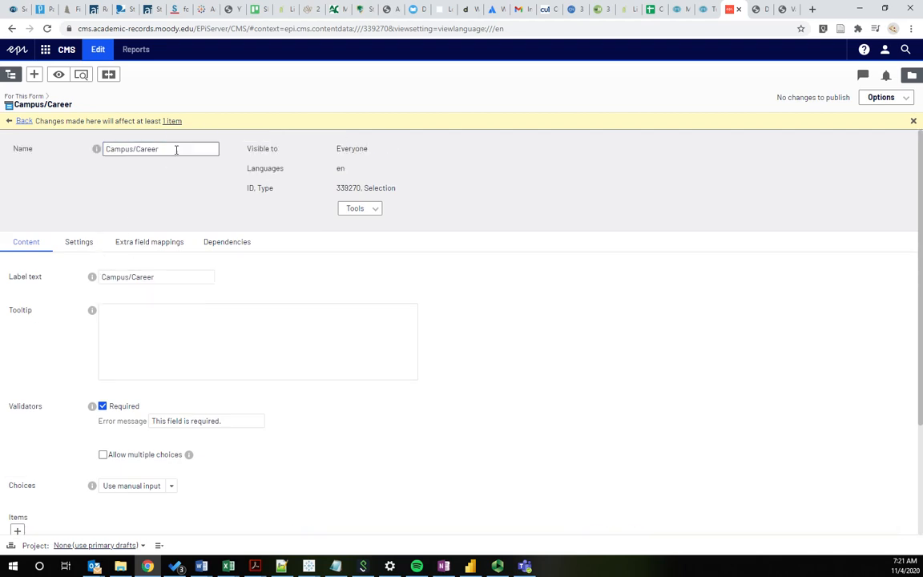
Review the Campus/Career element's name, label text, tooltip, validators and choice items
left_click_drag(176, 150, 85, 157)
left_click(152, 162)
left_click_drag(169, 278, 68, 264)
left_click_drag(120, 322, 32, 331)
left_click(37, 365)
scroll(67, 314, "down", 2)
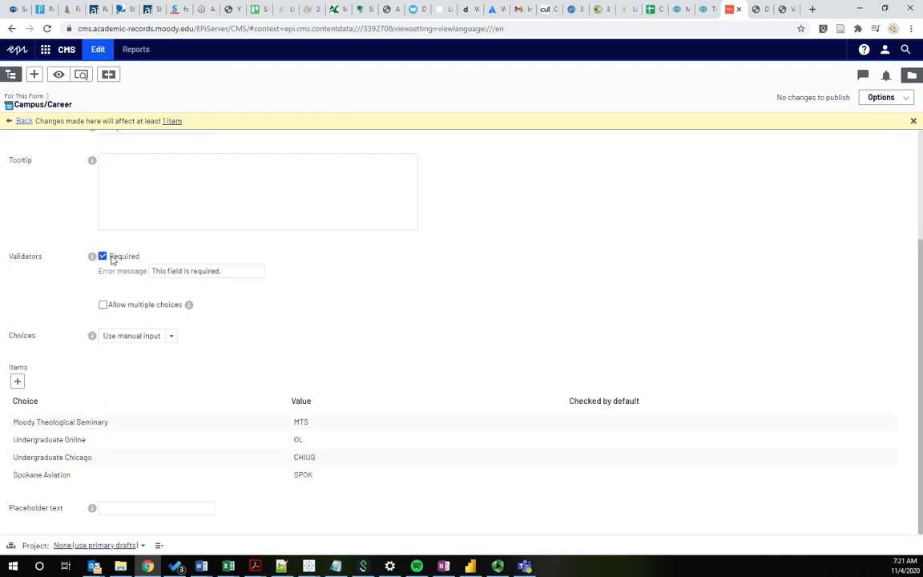
Check how required fields behave on the live Directed Study Request Form by proceeding to the following step with the fields left empty
left_click(756, 9)
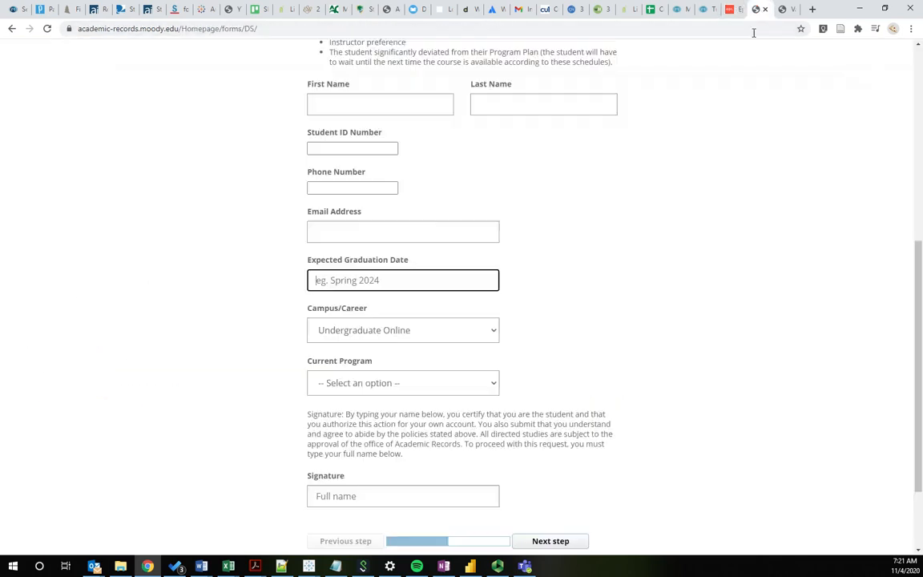
scroll(486, 365, "down", 2)
left_click(539, 431)
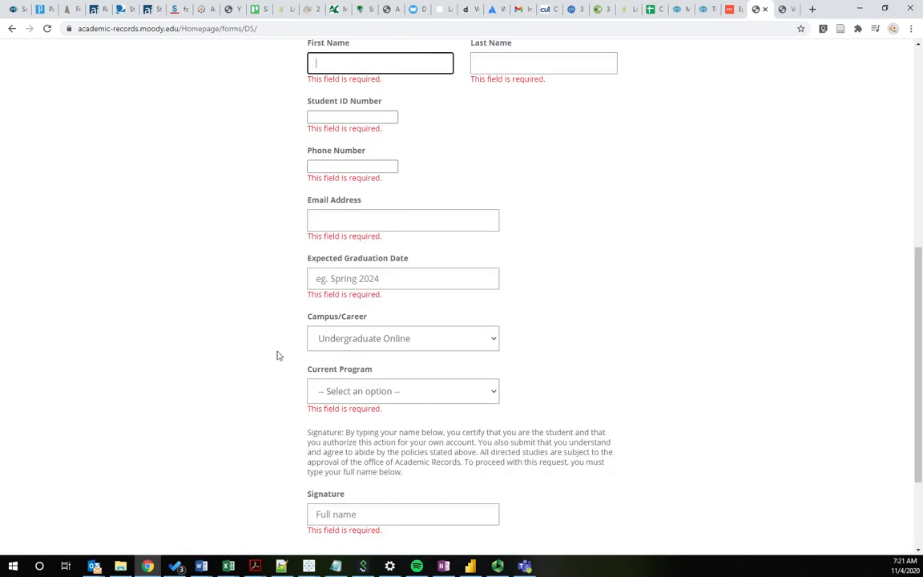
left_click(377, 338)
left_click(238, 356)
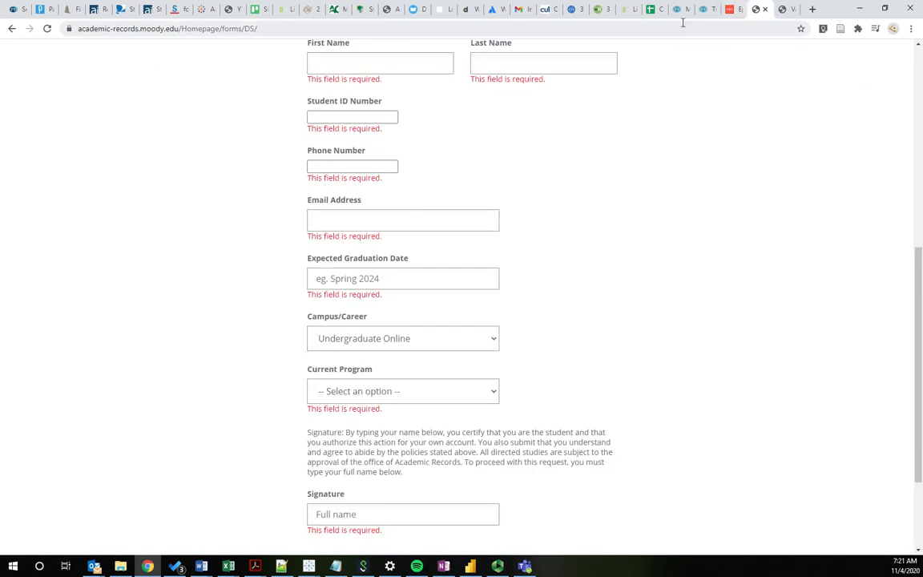
scroll(302, 193, "down", 1)
scroll(719, 154, "up", 6)
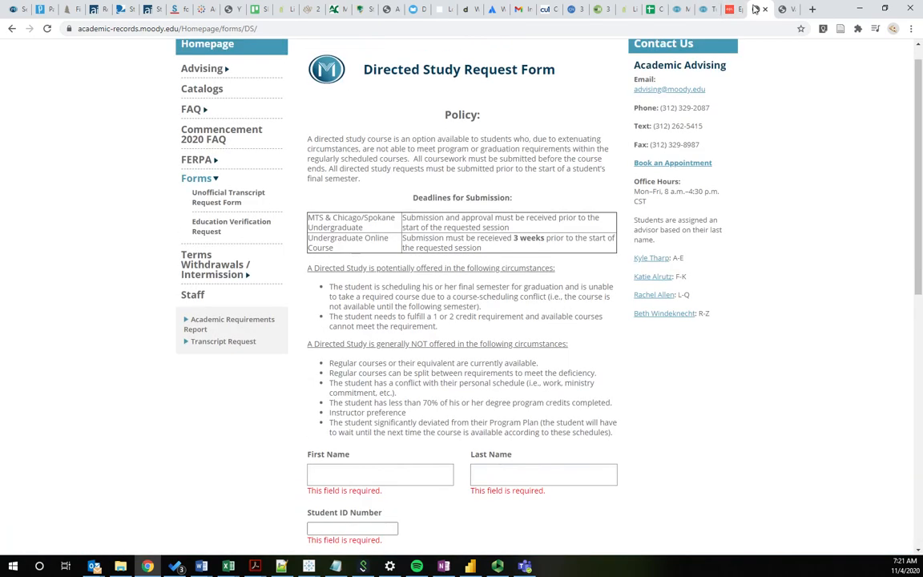
Go back to the Campus/Career element in the CMS and review its label, tooltip, validators, multiple-choice option and choice items
left_click(731, 9)
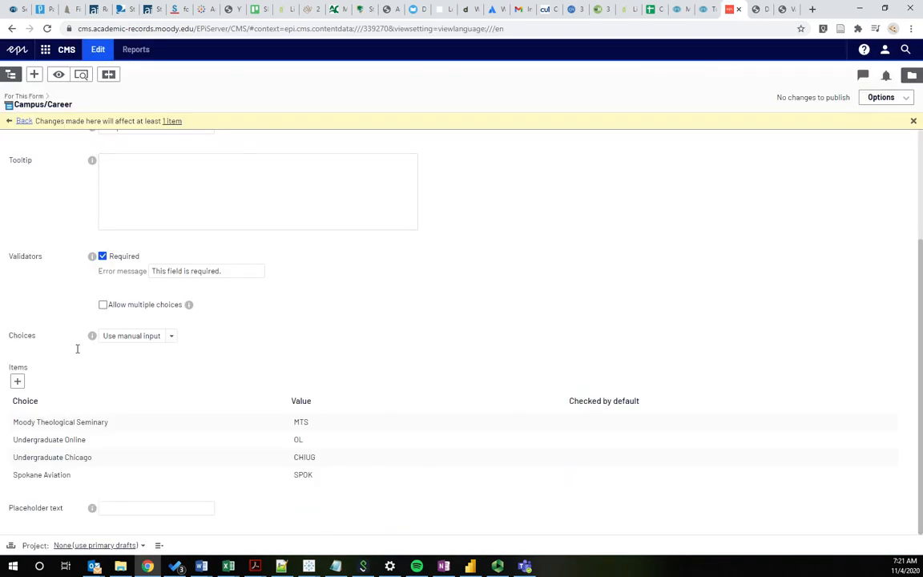
scroll(95, 315, "up", 2)
scroll(70, 277, "down", 2)
scroll(90, 394, "up", 2)
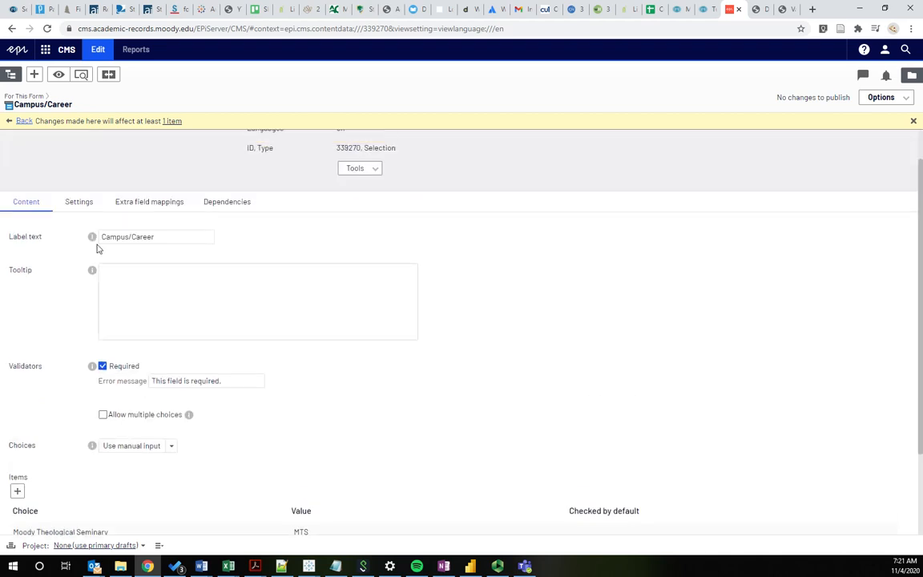
left_click_drag(78, 112, 6, 102)
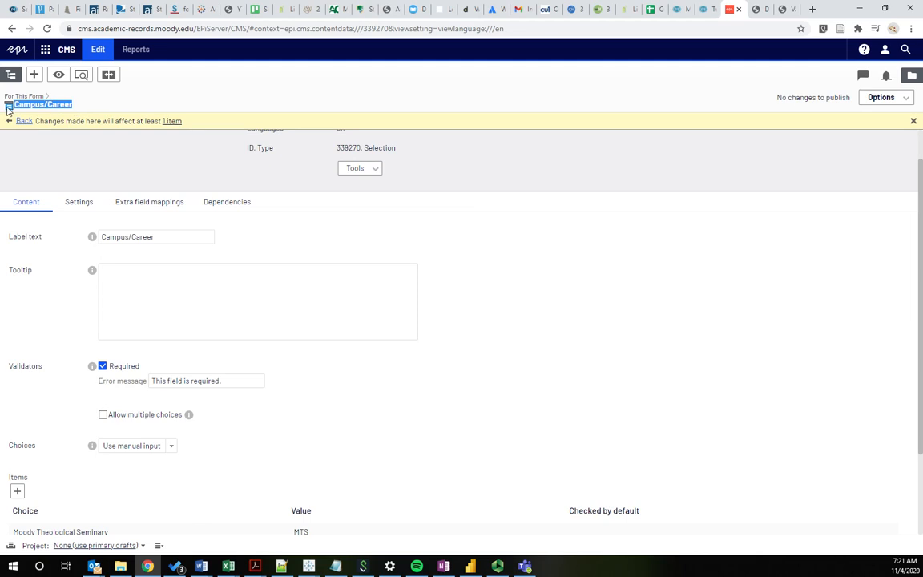
left_click(125, 299)
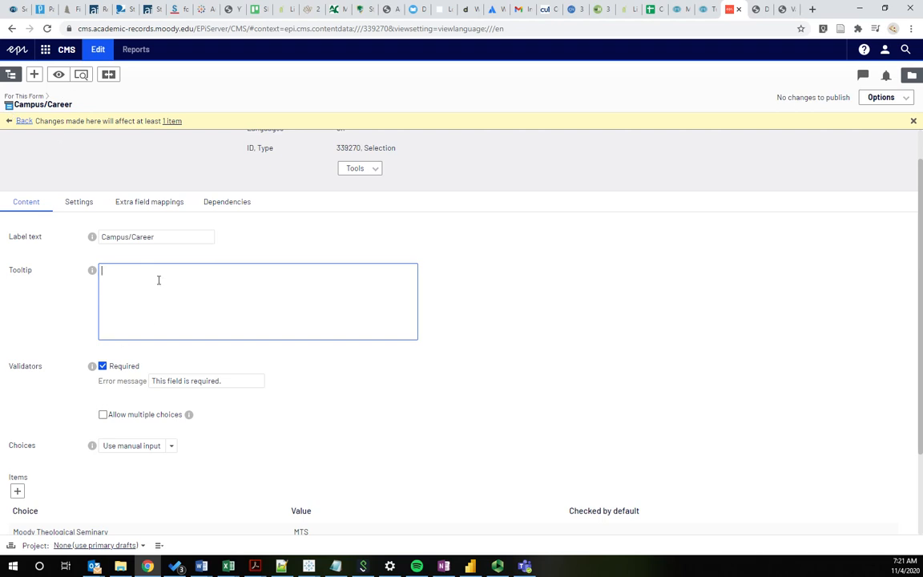
scroll(64, 330, "down", 2)
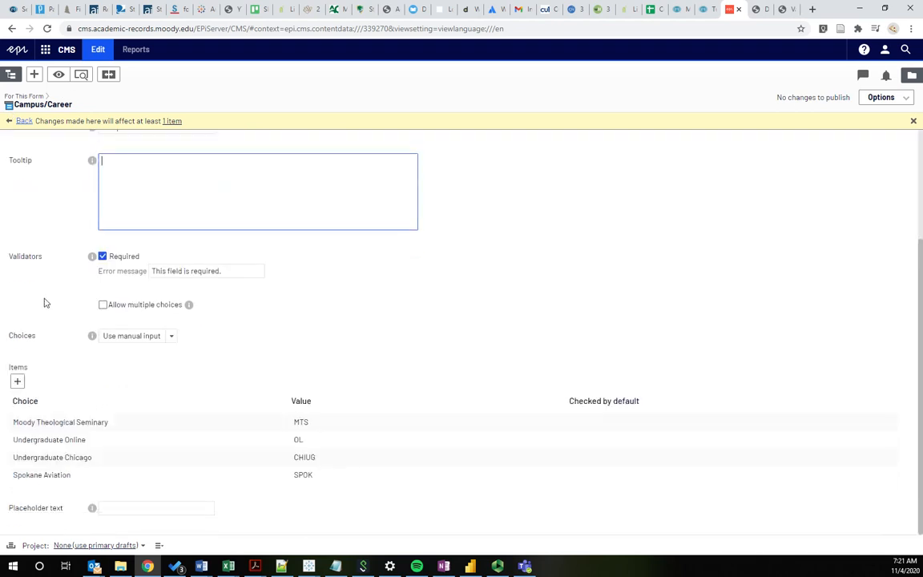
scroll(43, 303, "up", 2)
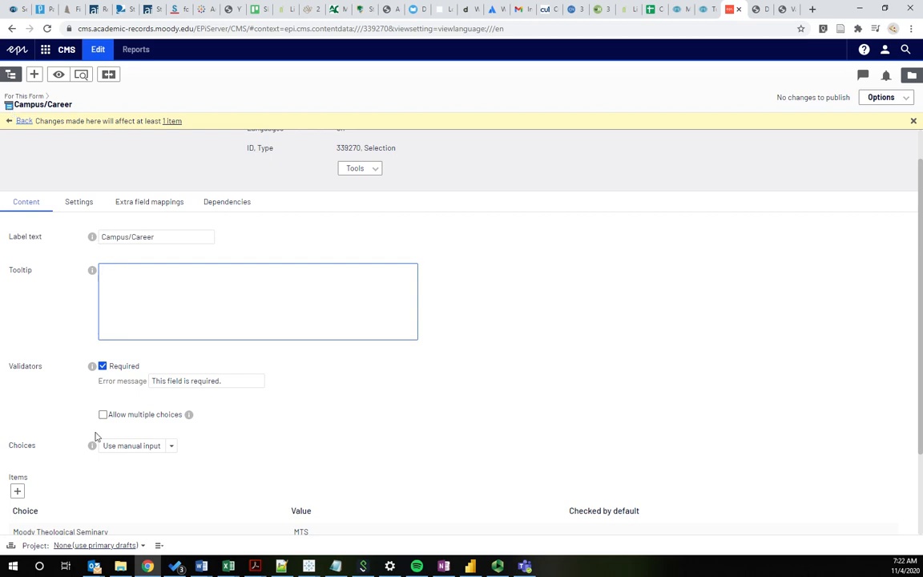
scroll(85, 312, "down", 2)
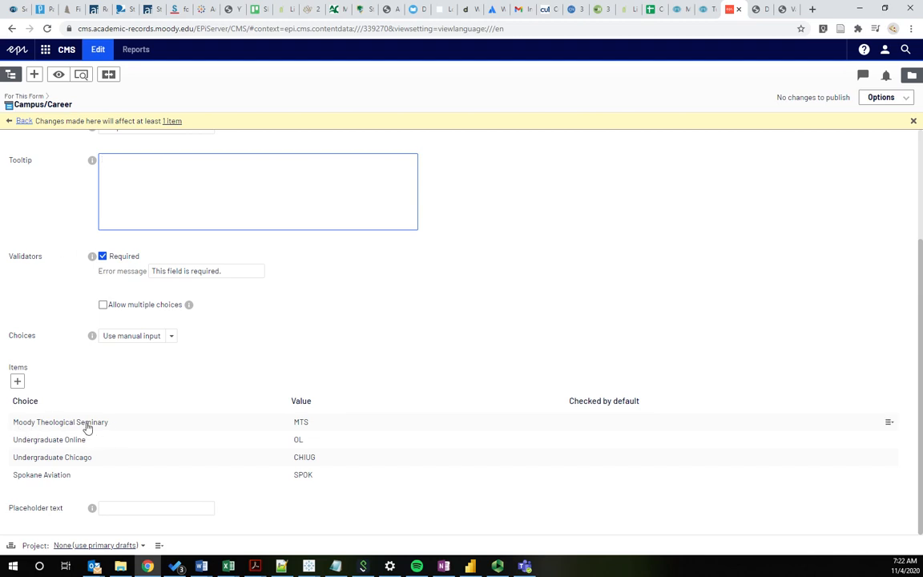
Look at the blank details form for a new Campus/Career choice item and cancel it
scroll(20, 360, "up", 1)
left_click(17, 443)
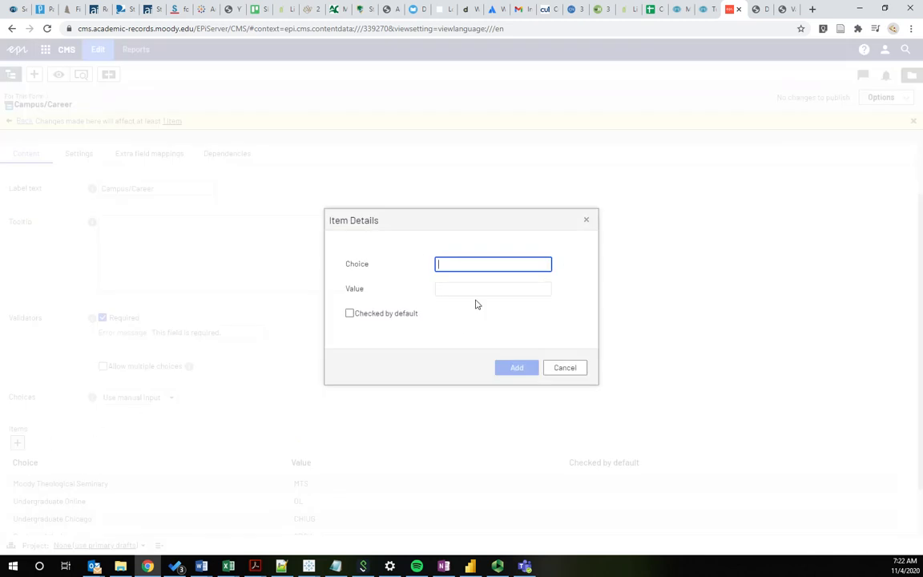
key("Tab")
left_click(574, 370)
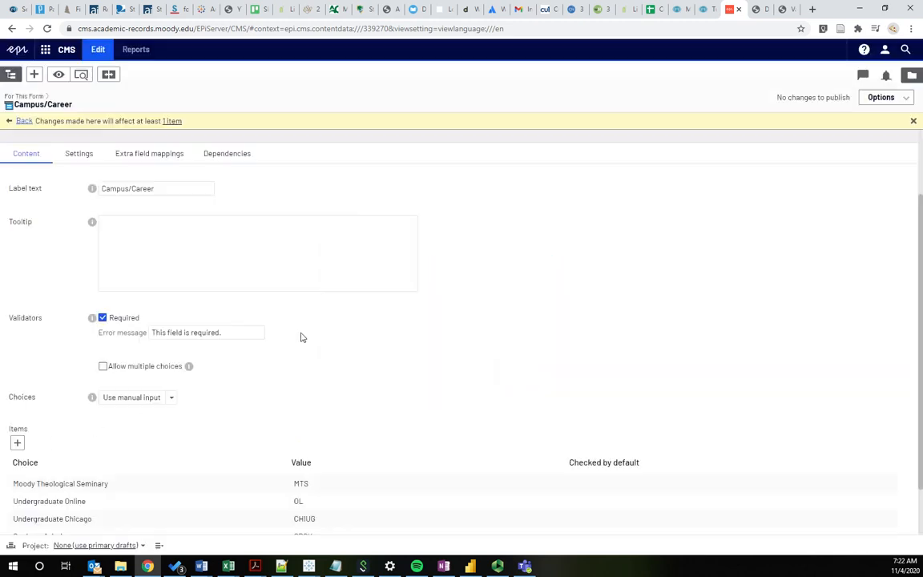
Try filling in a new Campus/Career item with the choice "asfd" and the value "sdfsdf", and discard it
scroll(321, 369, "down", 1)
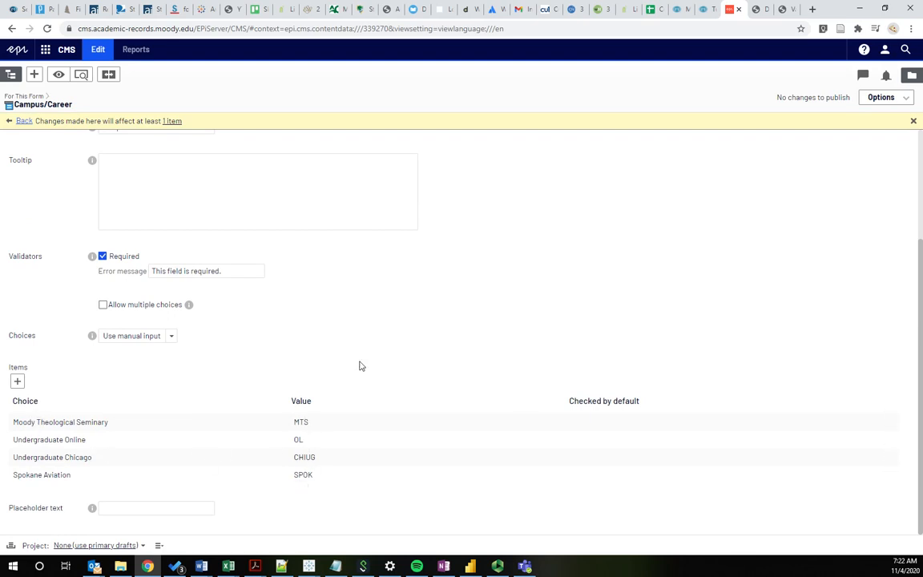
left_click(18, 382)
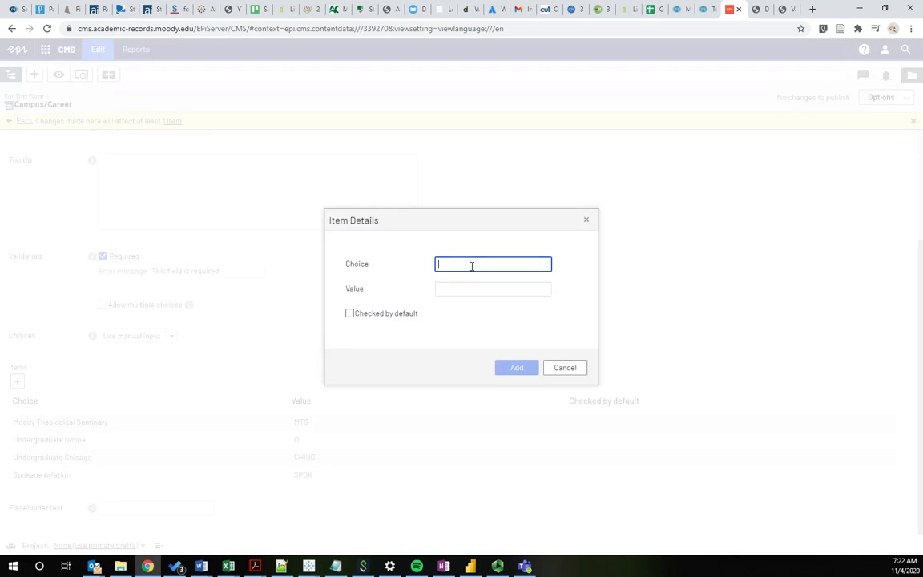
type("asfd")
key("Tab")
type("asfd")
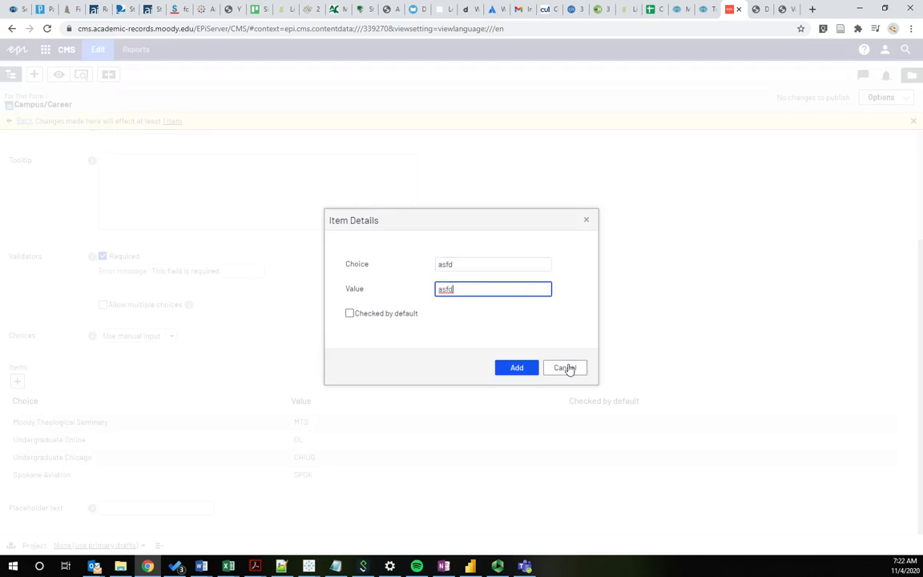
key("ctrl+a")
type("sdfsdf")
left_click(560, 370)
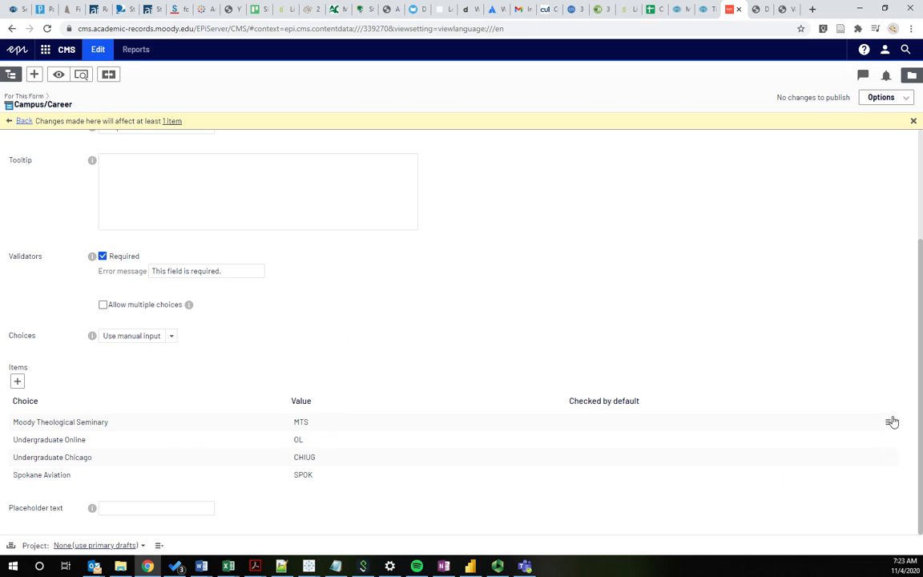
Try making the Moody Theological Seminary choice checked by default, and cancel the edit
left_click(889, 427)
left_click(838, 434)
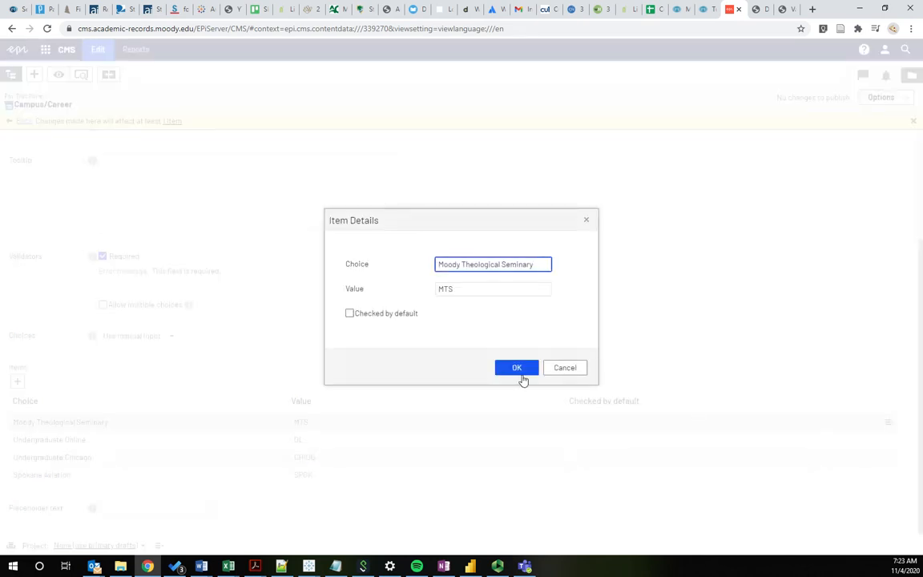
left_click(368, 314)
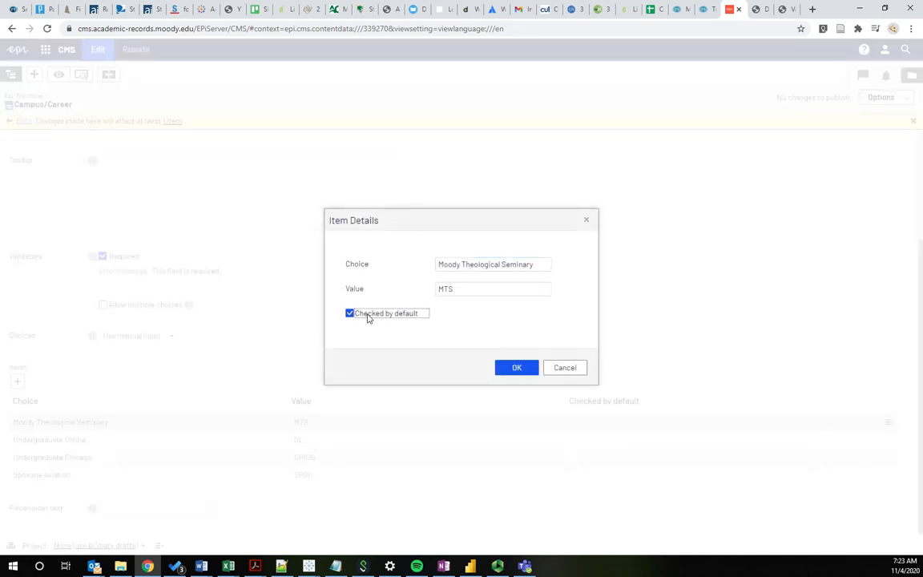
left_click(564, 371)
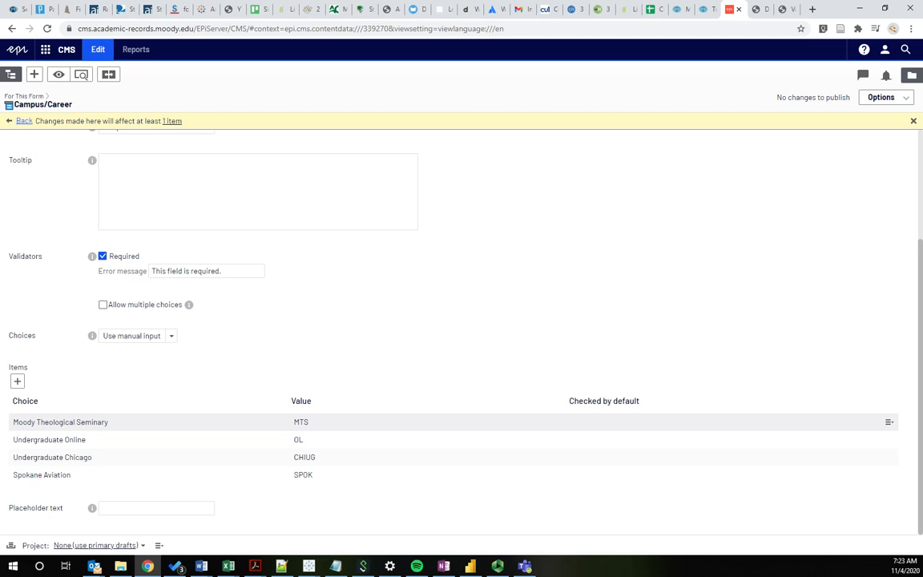
Compare the Campus/Career element's name and label text with its list of choices and their values
scroll(50, 246, "up", 2)
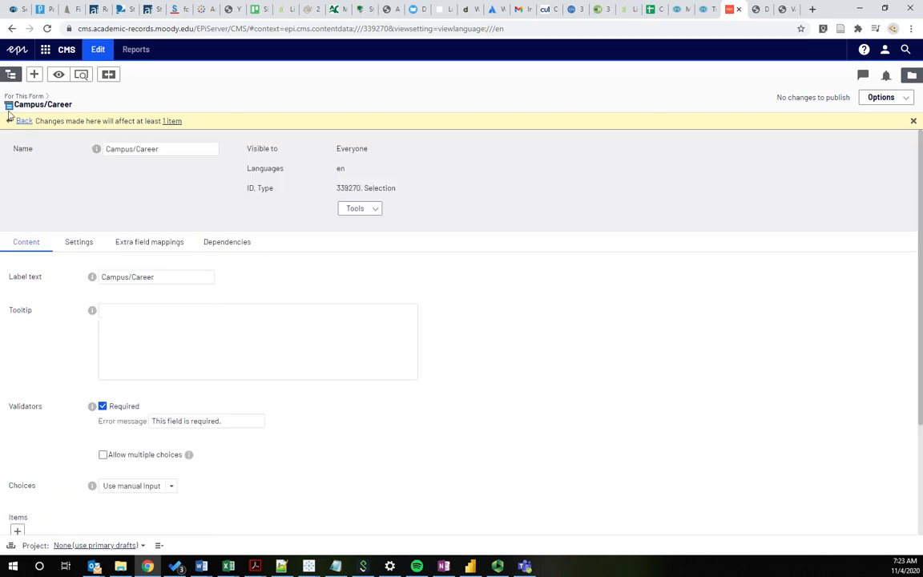
scroll(68, 505, "down", 2)
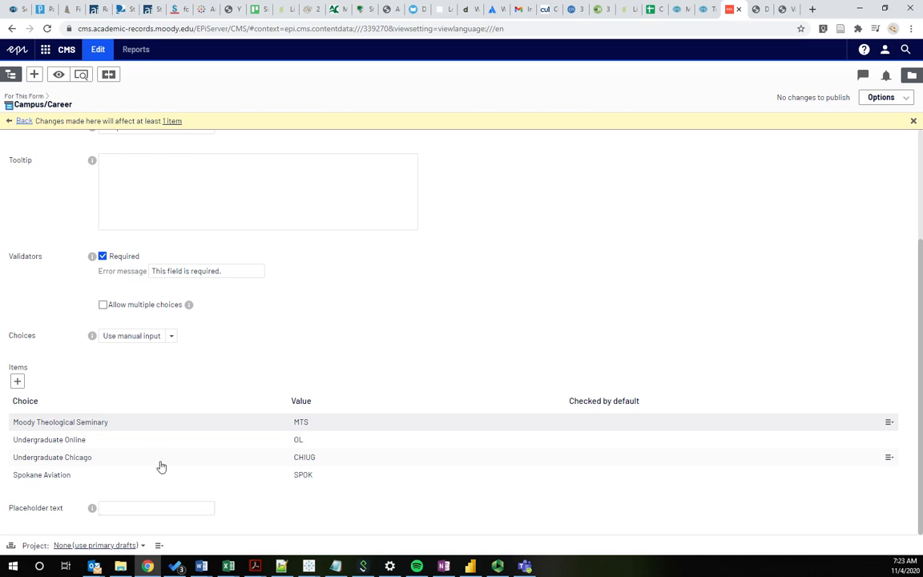
scroll(96, 305, "up", 2)
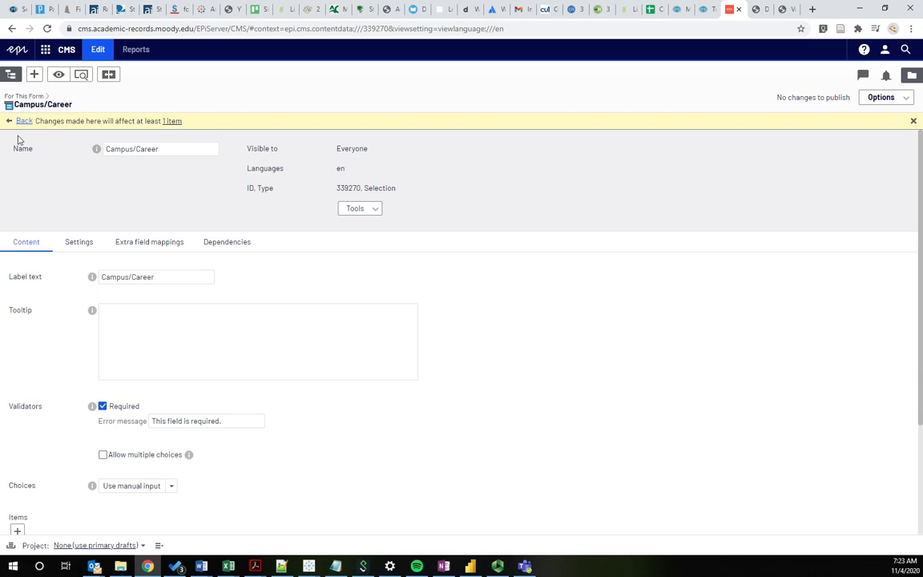
left_click(33, 311)
scroll(65, 305, "down", 2)
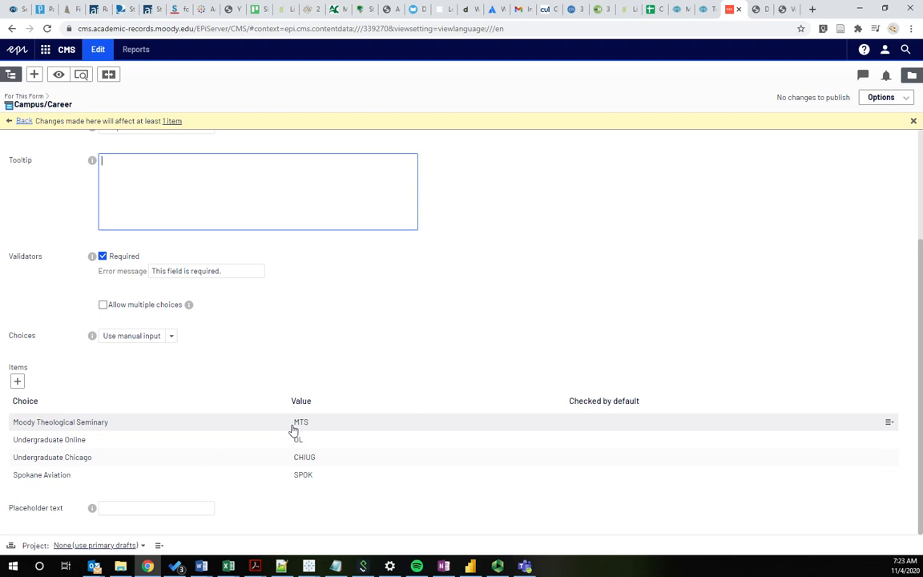
scroll(166, 345, "up", 2)
left_click_drag(157, 237, 65, 243)
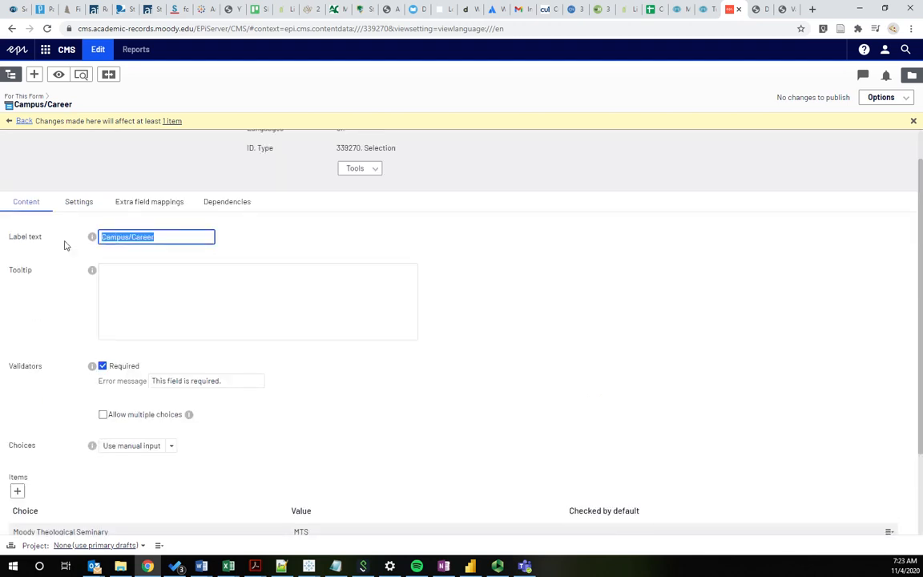
left_click(128, 308)
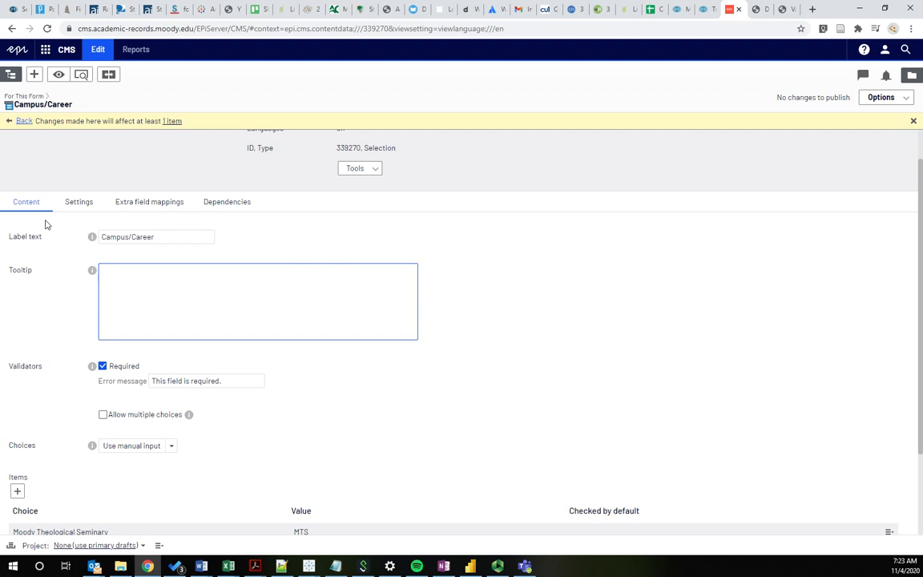
Return to the AR Directed Study Request - Student form elements and open the DL Course Type element for editing
left_click(25, 121)
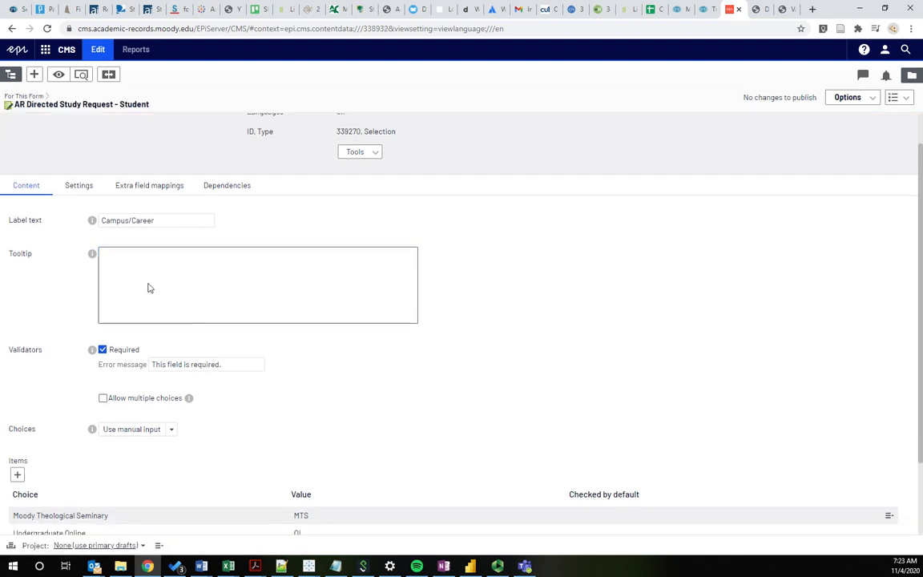
scroll(137, 277, "down", 10)
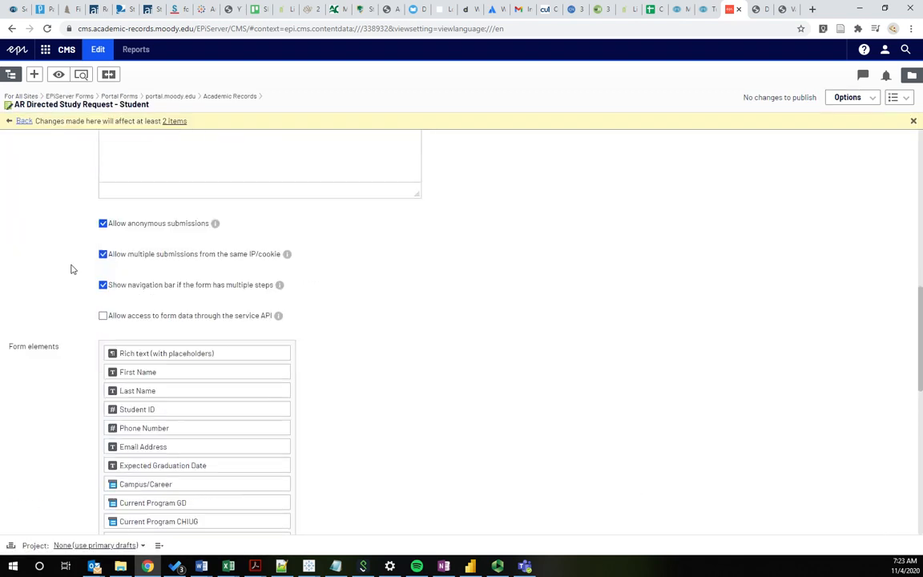
scroll(84, 249, "down", 2)
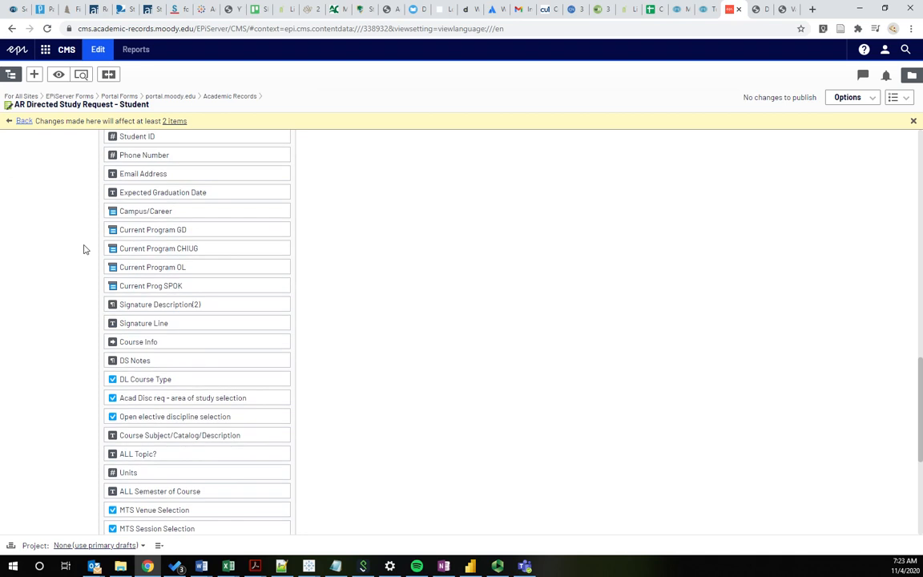
scroll(83, 250, "down", 2)
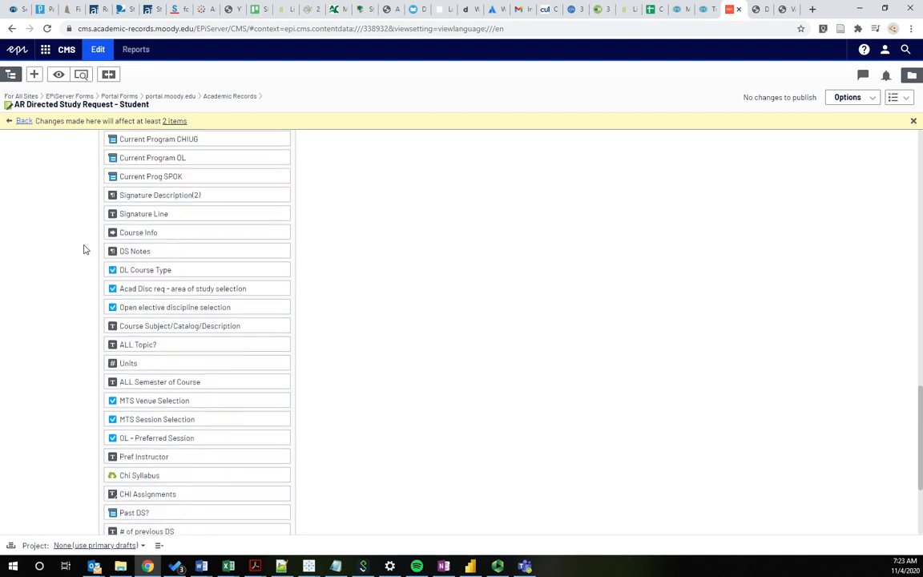
left_click(281, 270)
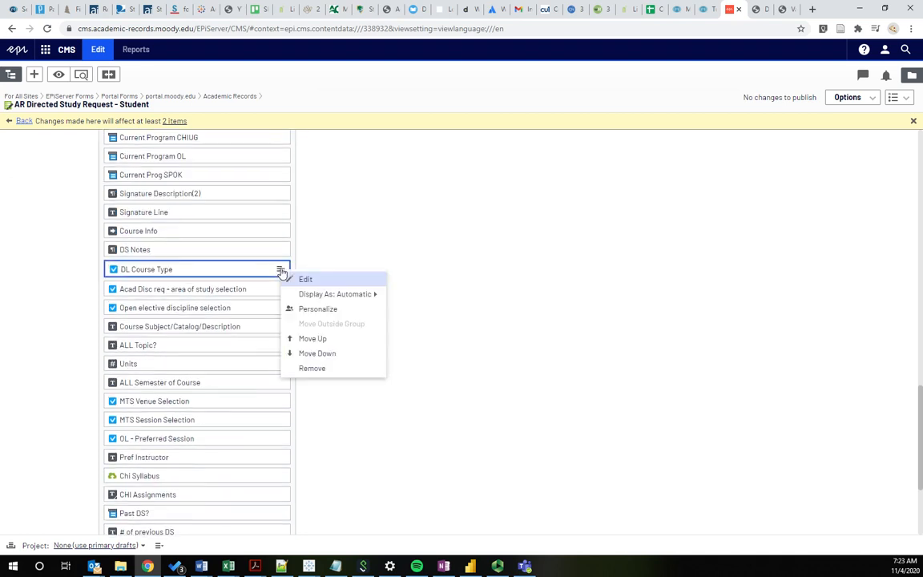
left_click(305, 280)
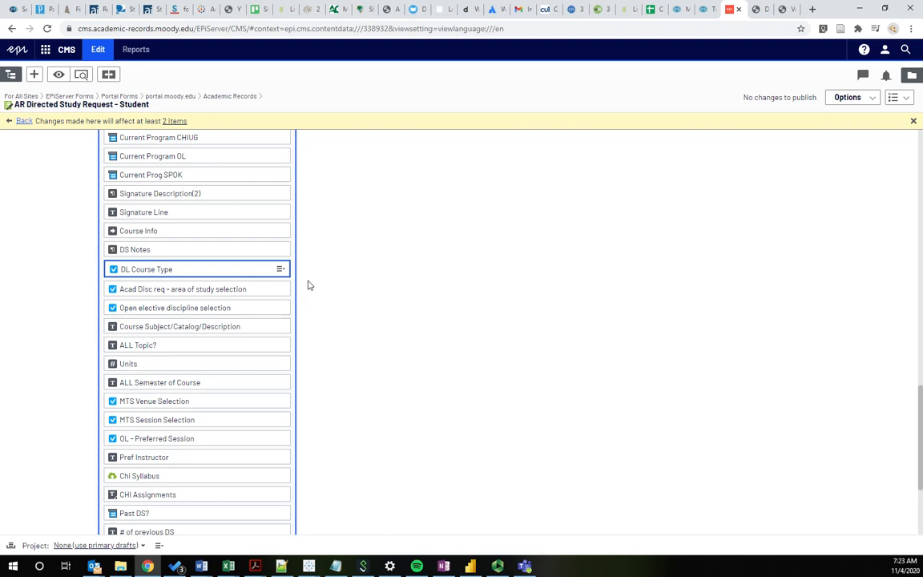
Look over the DL Course Type element's label, validators and list of choices with their values
scroll(38, 373, "down", 1)
scroll(40, 379, "down", 2)
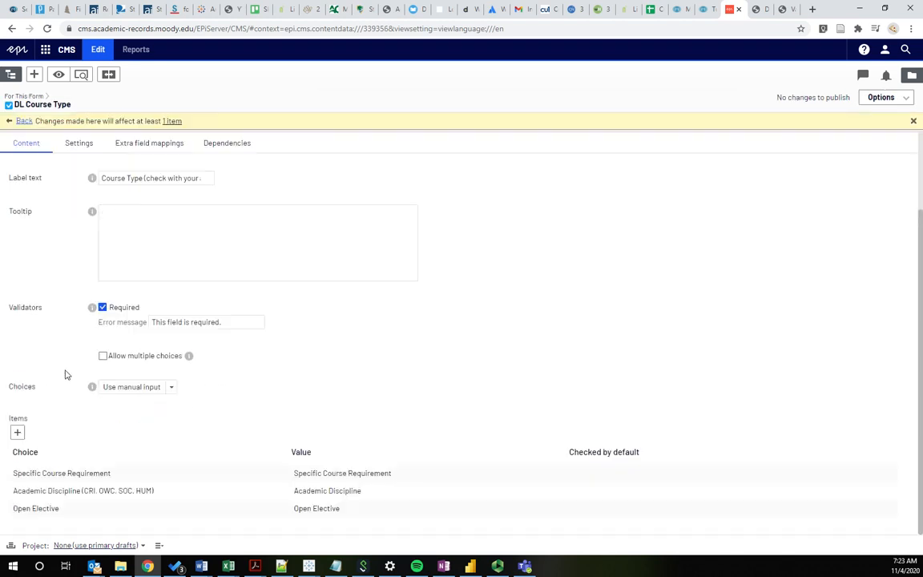
scroll(62, 178, "up", 3)
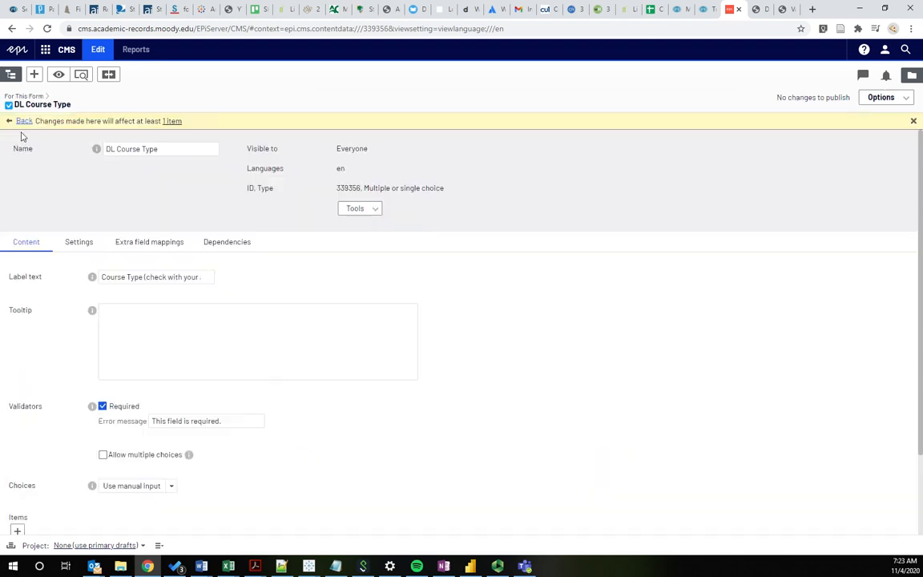
On the live Directed Study Request Form, autofill the contact details, enter a student ID number and set Expected Graduation Date to asdf
left_click(756, 9)
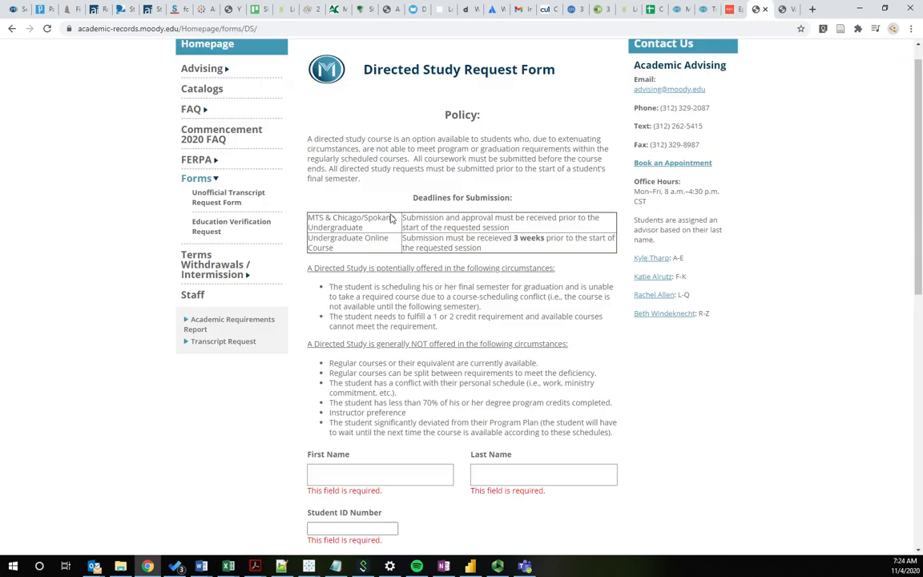
scroll(385, 244, "down", 4)
left_click(362, 167)
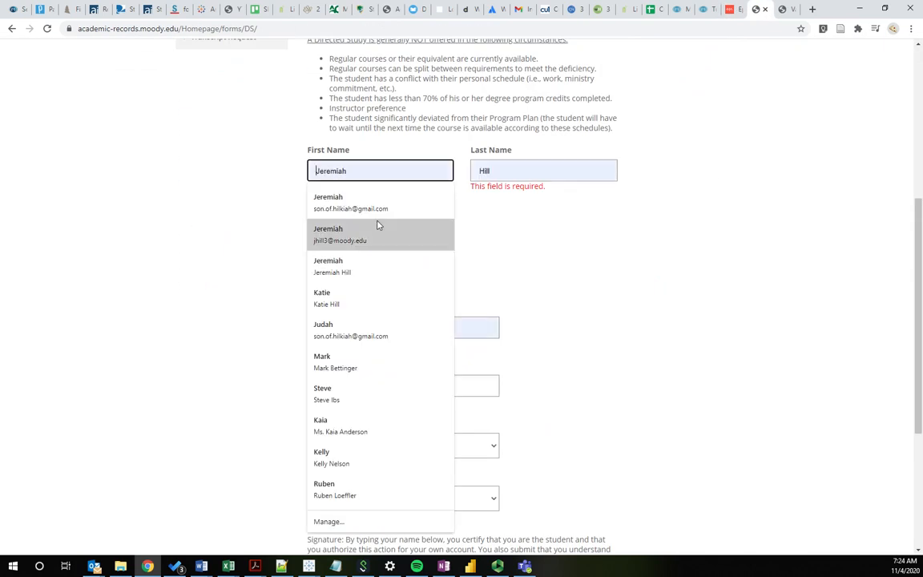
left_click(358, 241)
left_click(335, 223)
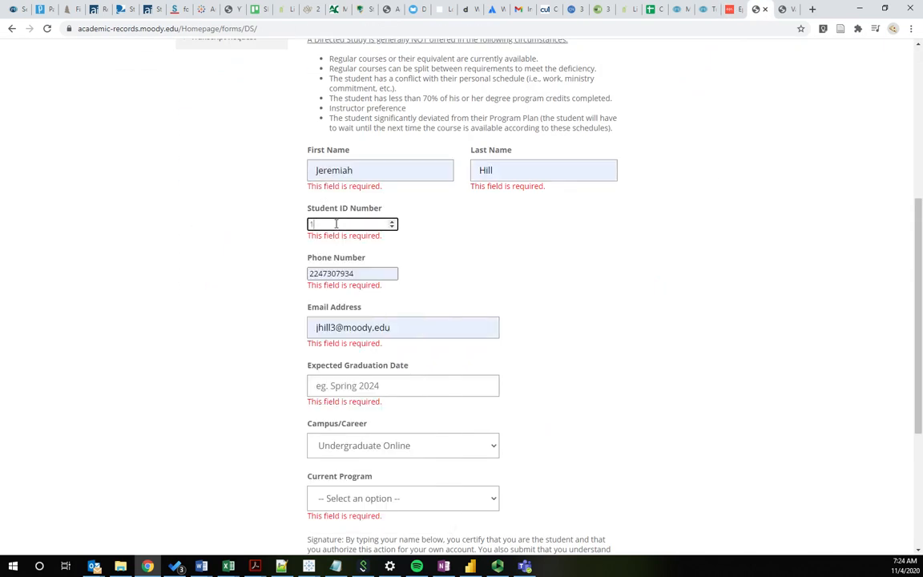
left_click(337, 386)
type("asdf")
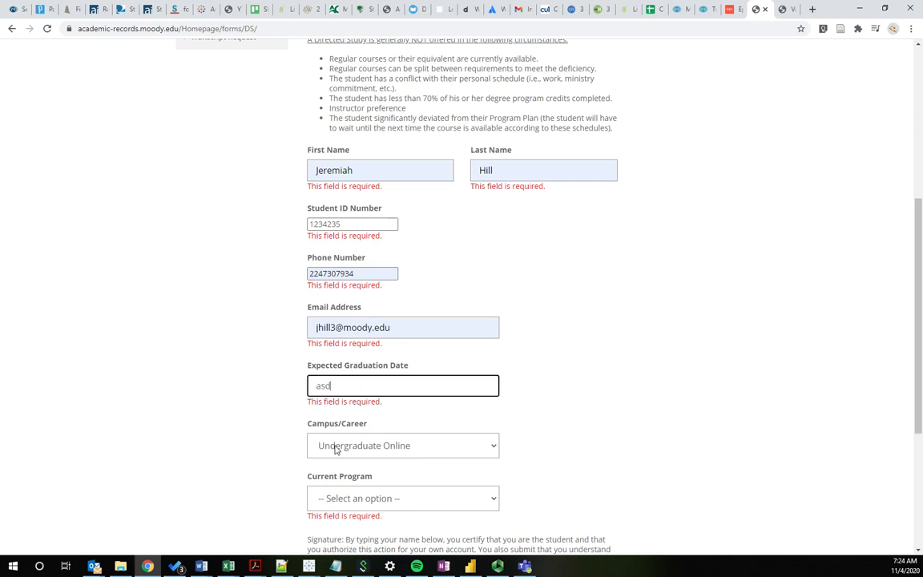
Choose Associates of Biblical Studies as the current program, sign with asdf and proceed to the Course Information page
scroll(268, 402, "down", 2)
left_click(356, 385)
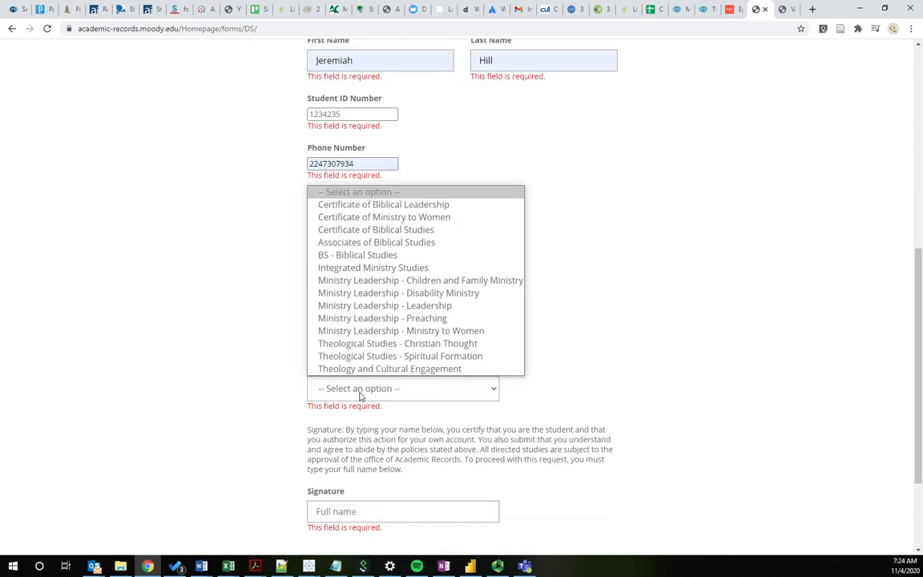
left_click(361, 242)
scroll(341, 361, "down", 2)
left_click(342, 375)
type("asdf")
left_click(557, 433)
left_click(550, 433)
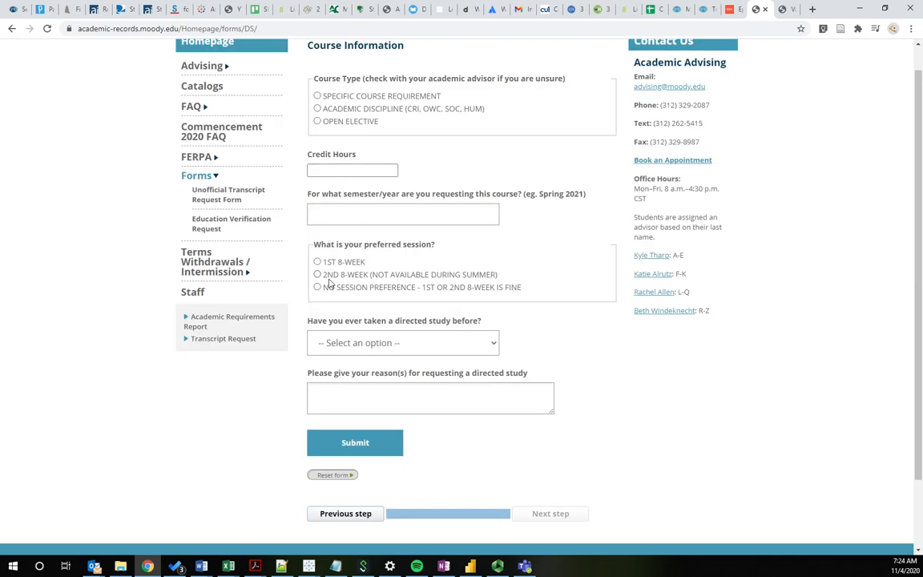
Try each Course Type option in turn to examine which dependent fields it brings up
left_click(346, 345)
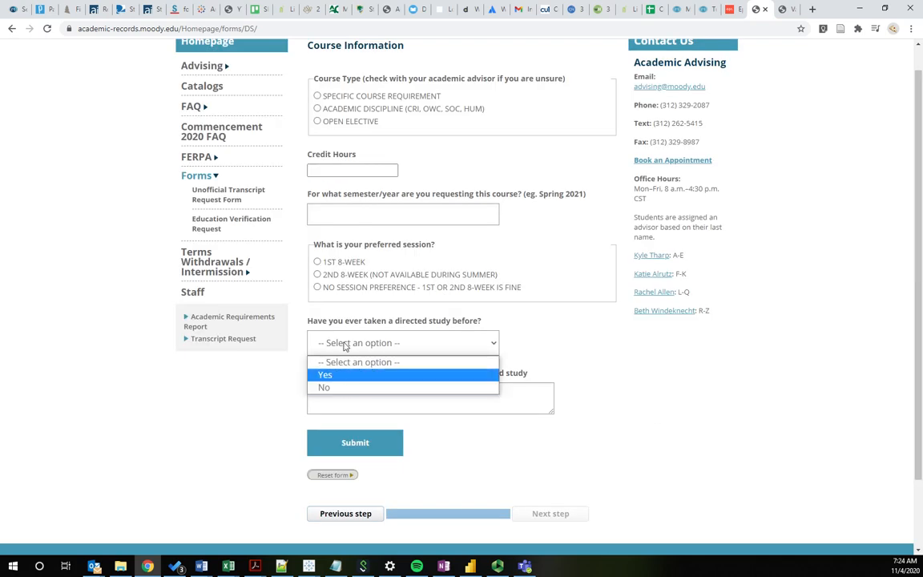
left_click(576, 229)
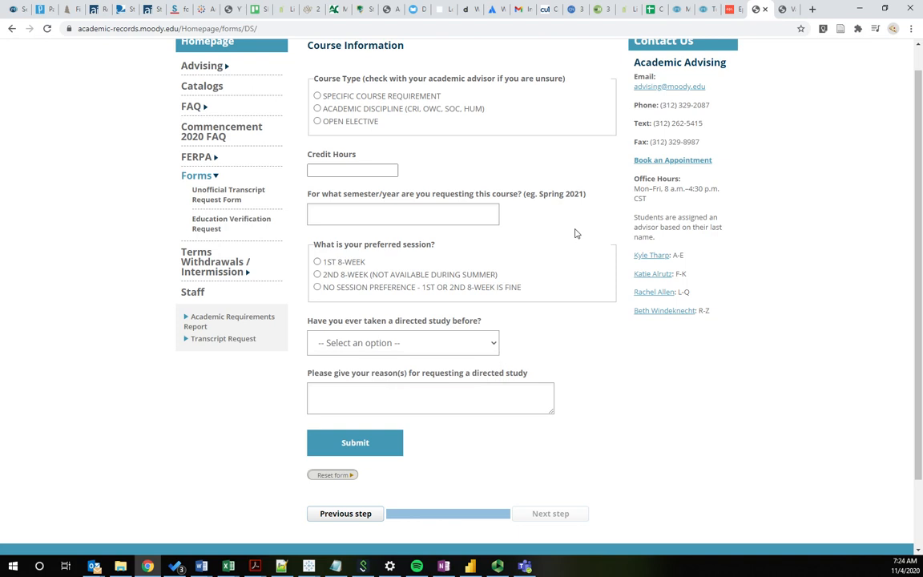
left_click(318, 96)
left_click(318, 108)
left_click(317, 121)
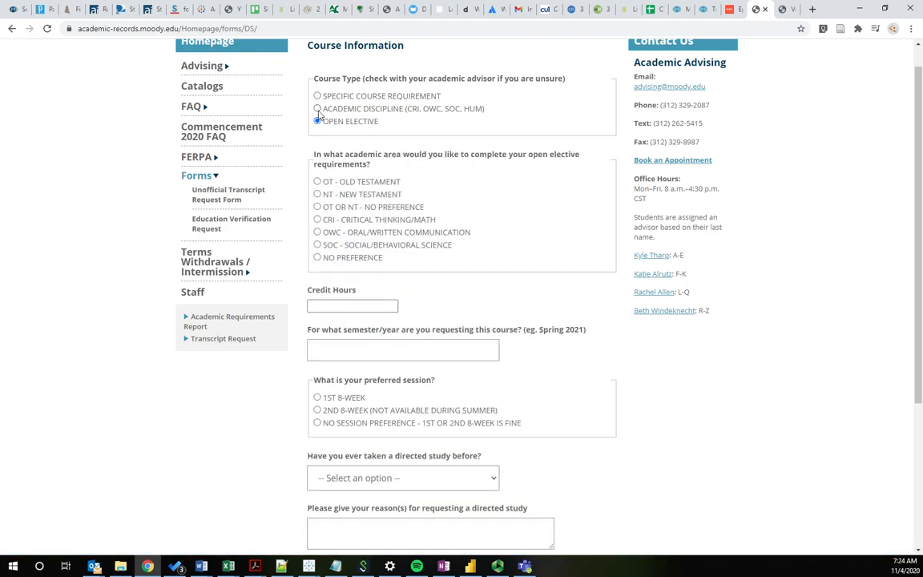
left_click(318, 108)
left_click(318, 96)
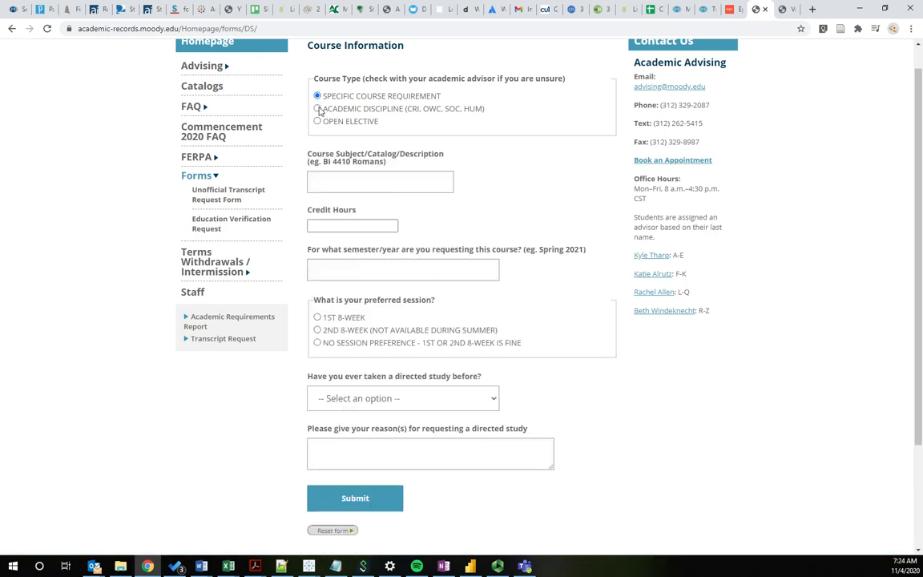
left_click(317, 109)
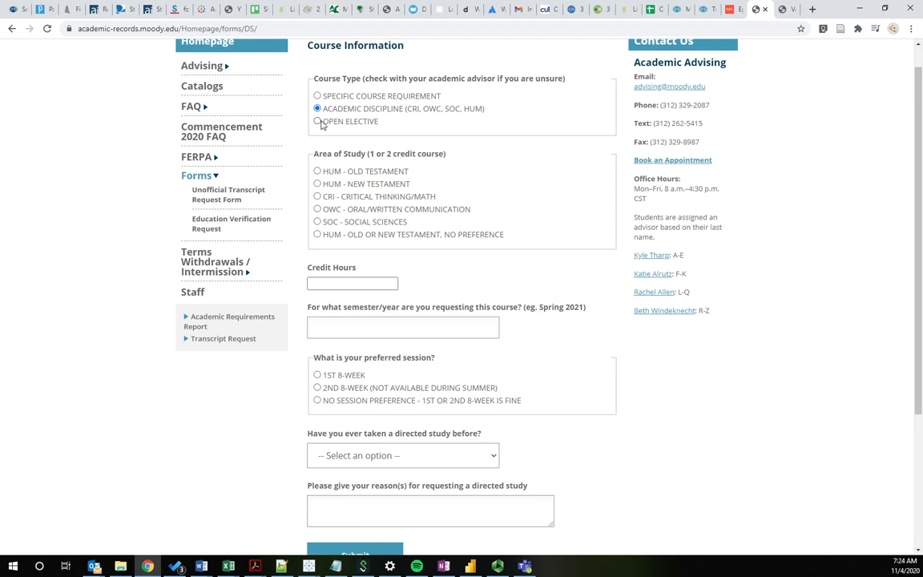
Compare Specific Course Requirement with Academic Discipline once more, and leave Course Type set to Open Elective
scroll(354, 304, "down", 2)
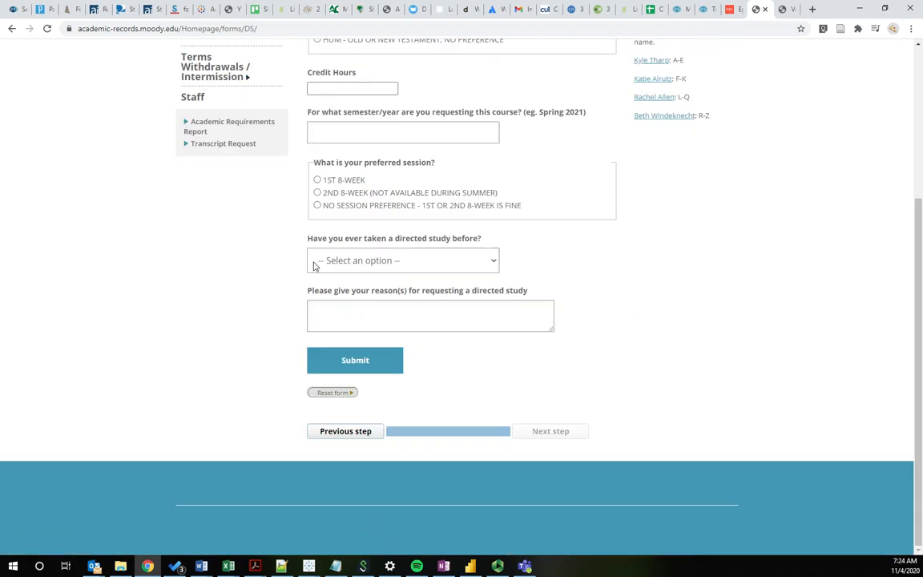
scroll(405, 147, "up", 3)
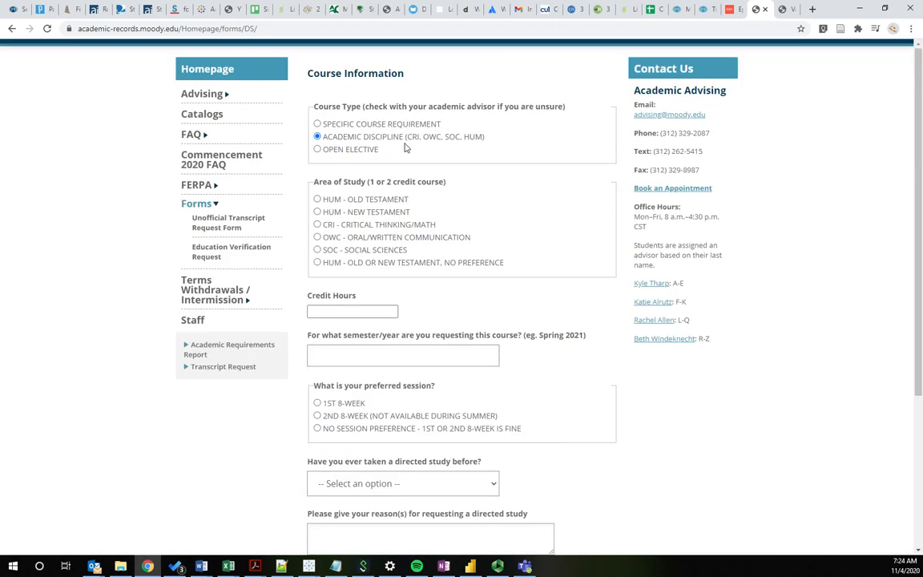
left_click(317, 124)
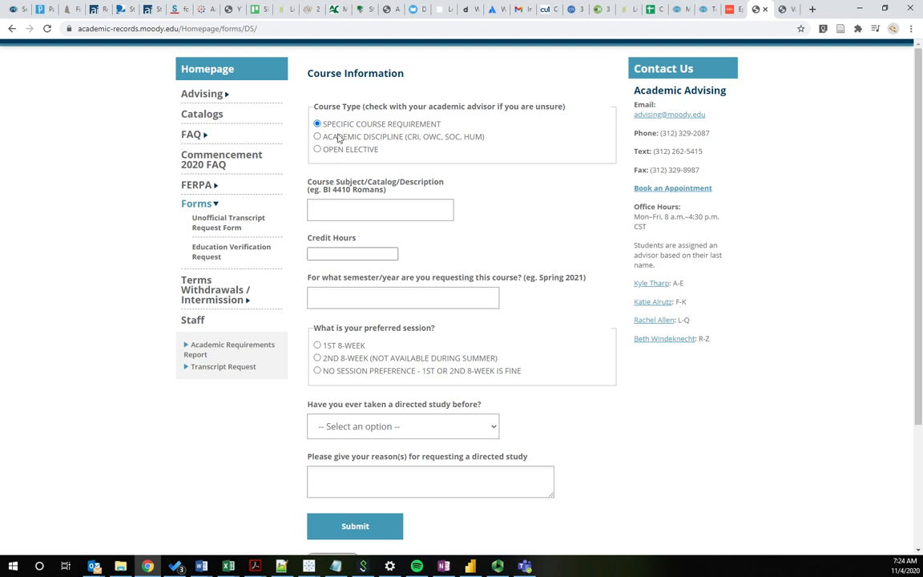
left_click(337, 137)
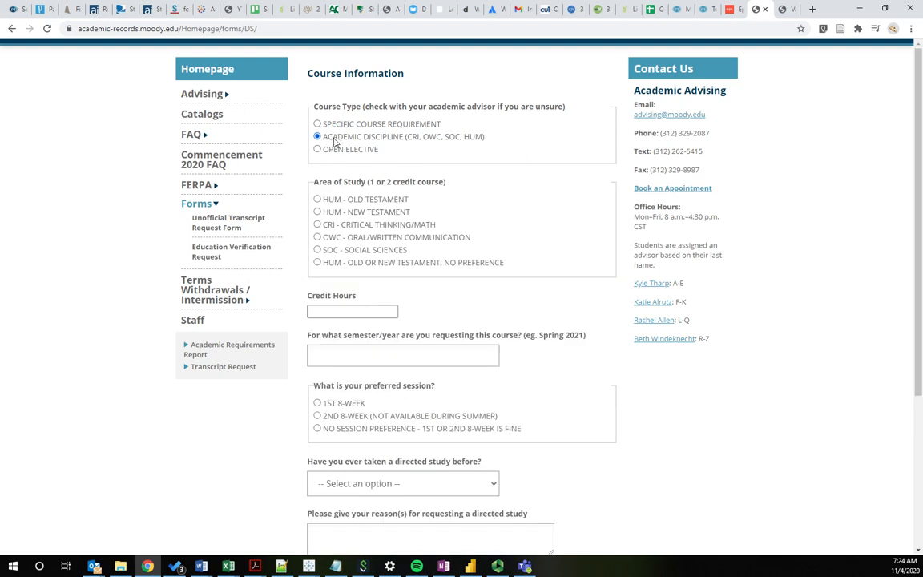
left_click(334, 150)
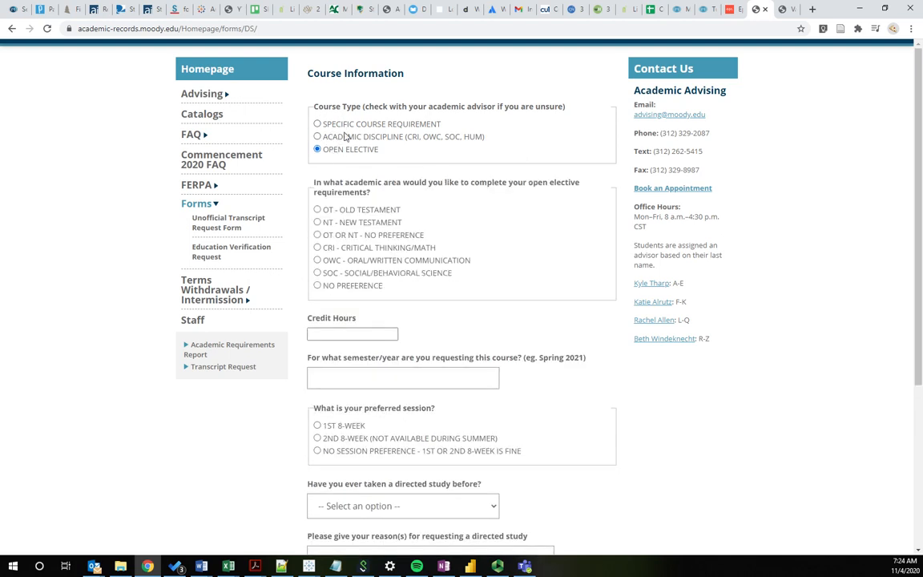
Answer the question about having taken a directed study before with Yes, and change the answer to No
scroll(384, 396, "down", 2)
left_click(350, 396)
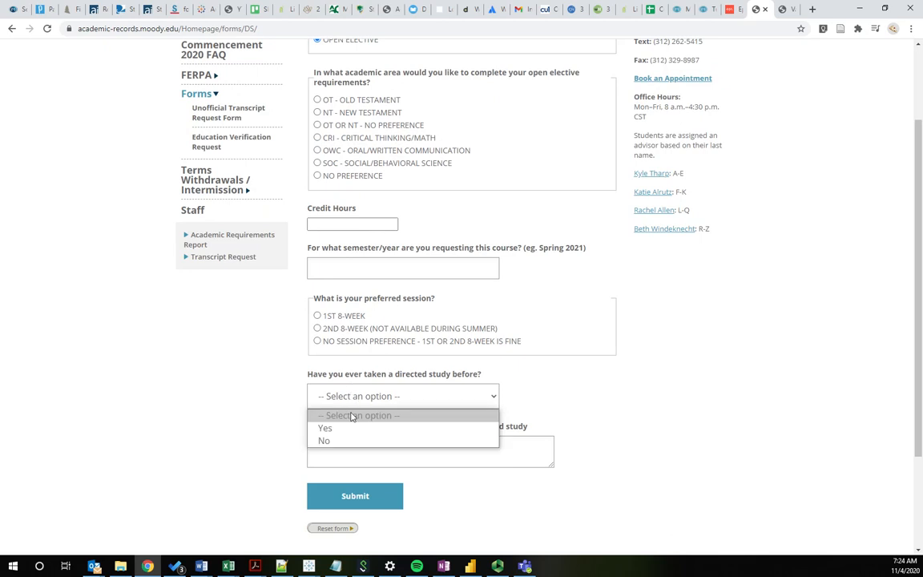
left_click(255, 387)
left_click(345, 396)
left_click(330, 427)
left_click(335, 402)
left_click(323, 438)
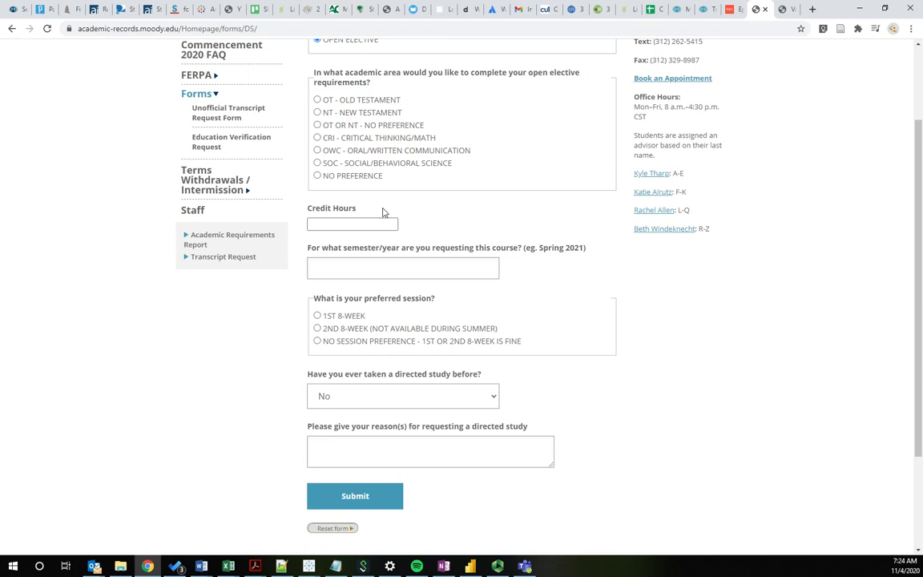
Compare the radio-button questions on the Course Information page with the dropdown question about previous directed studies
scroll(278, 158, "up", 2)
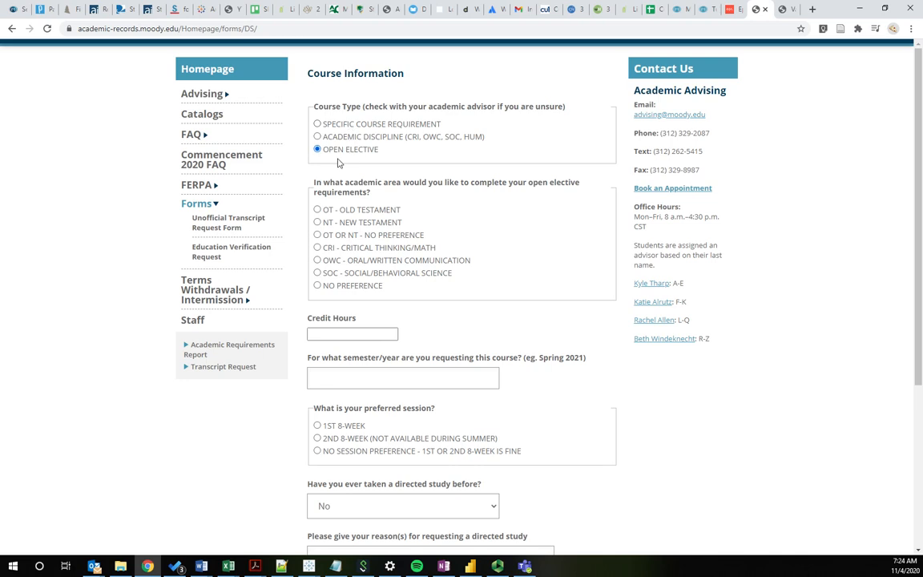
scroll(325, 208, "down", 1)
scroll(325, 132, "up", 1)
scroll(332, 120, "down", 2)
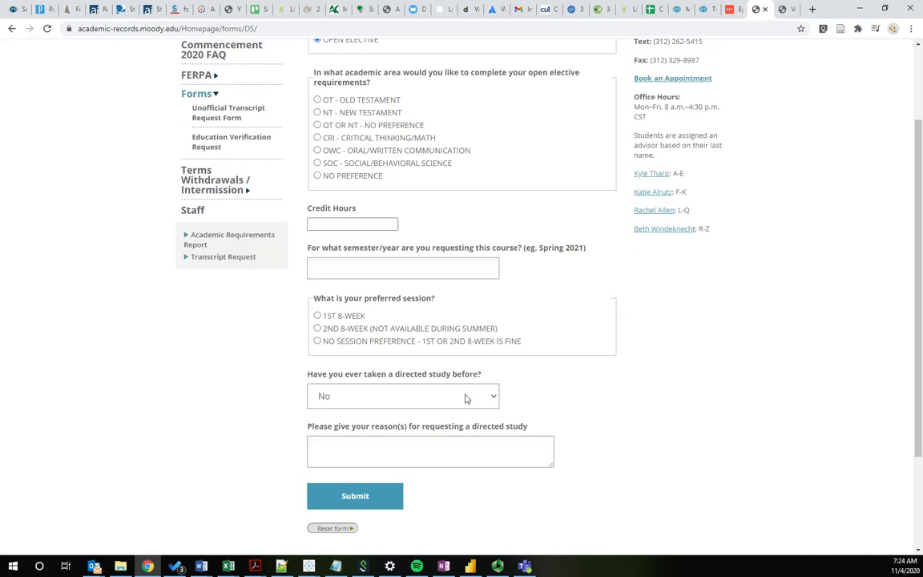
left_click(407, 396)
left_click(244, 411)
scroll(264, 224, "up", 2)
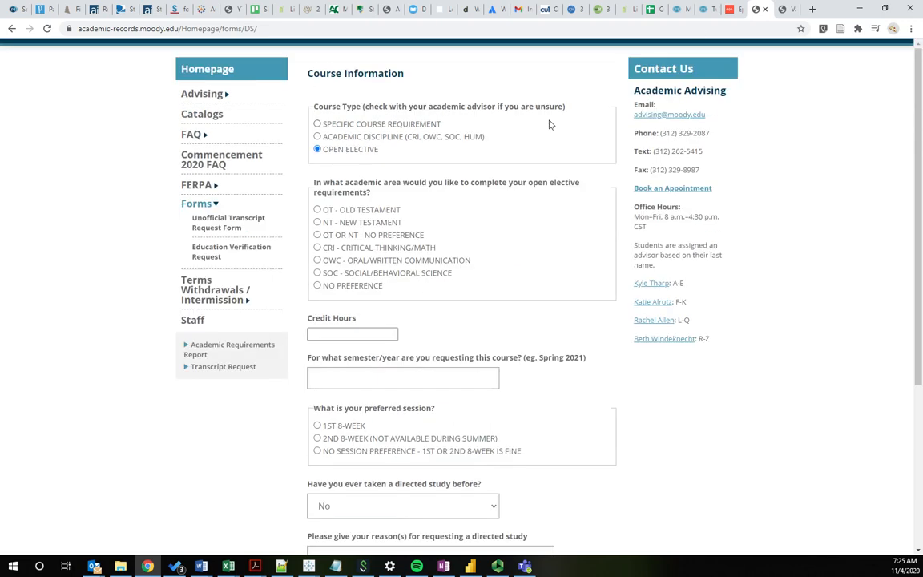
Switch back to the CMS and return from DL Course Type to the AR Directed Study Request - Student form
left_click(731, 9)
scroll(58, 279, "down", 3)
scroll(33, 177, "up", 2)
left_click(23, 121)
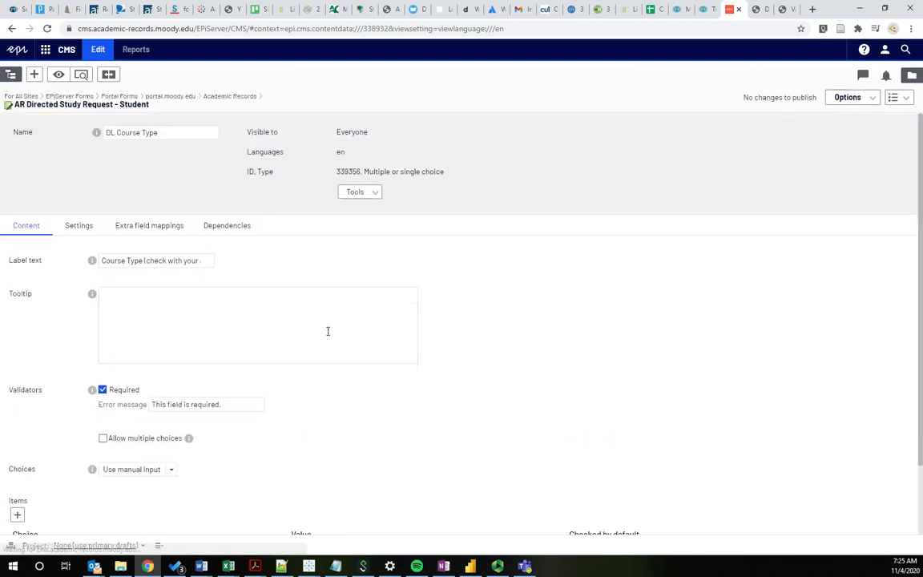
scroll(153, 265, "down", 2)
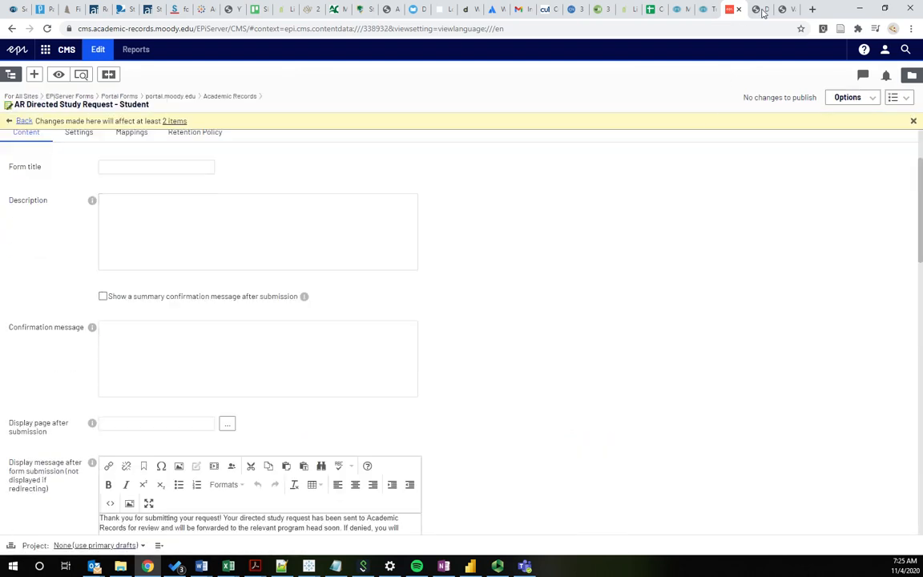
On the live form, go back from Course Information to the previous page and examine its step navigation
left_click(755, 10)
scroll(355, 344, "down", 3)
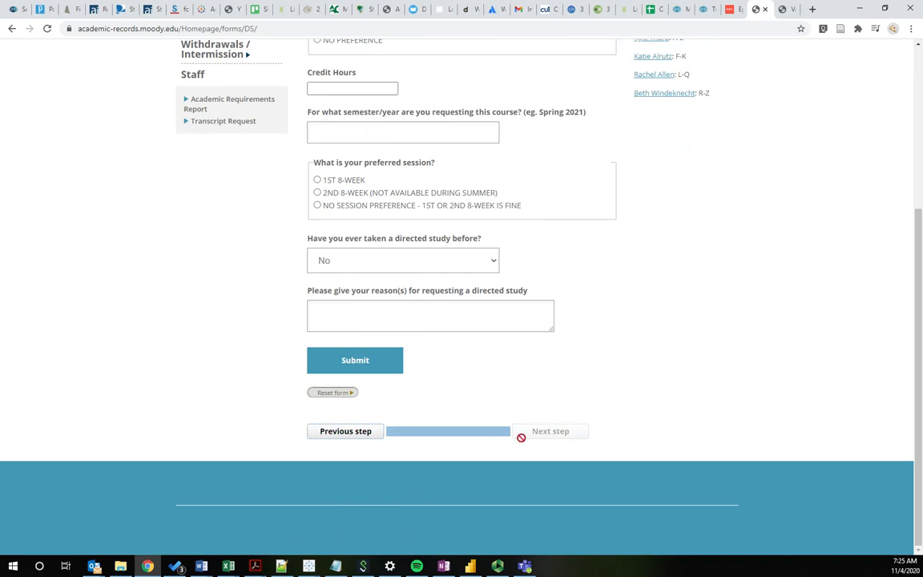
left_click(369, 434)
scroll(481, 361, "down", 5)
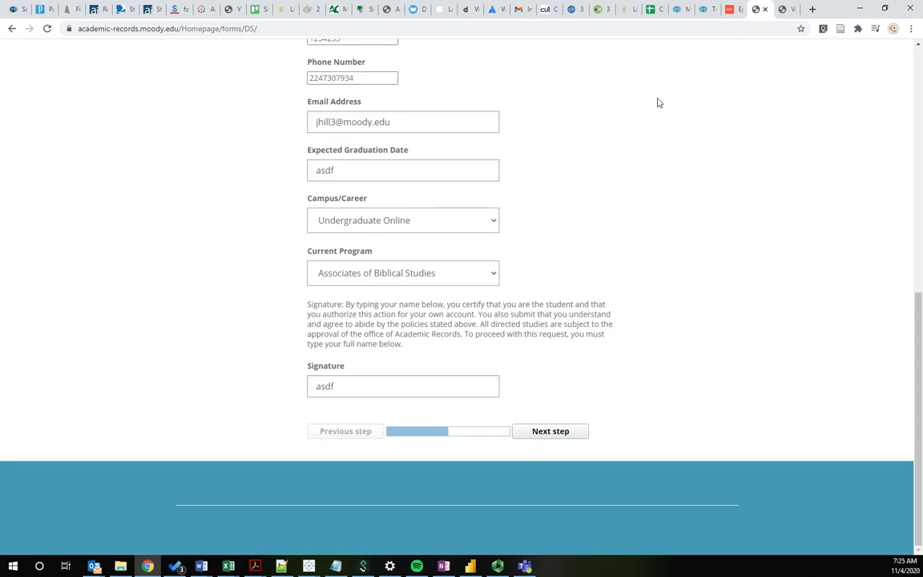
In the CMS, open the Course Info form step element for editing and go to its step title
left_click(731, 9)
scroll(243, 218, "down", 10)
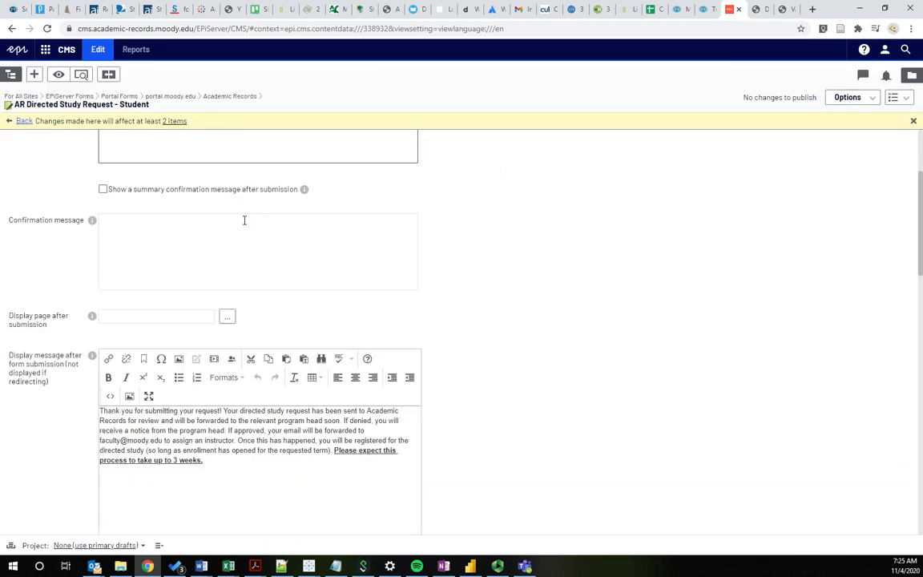
scroll(72, 255, "down", 2)
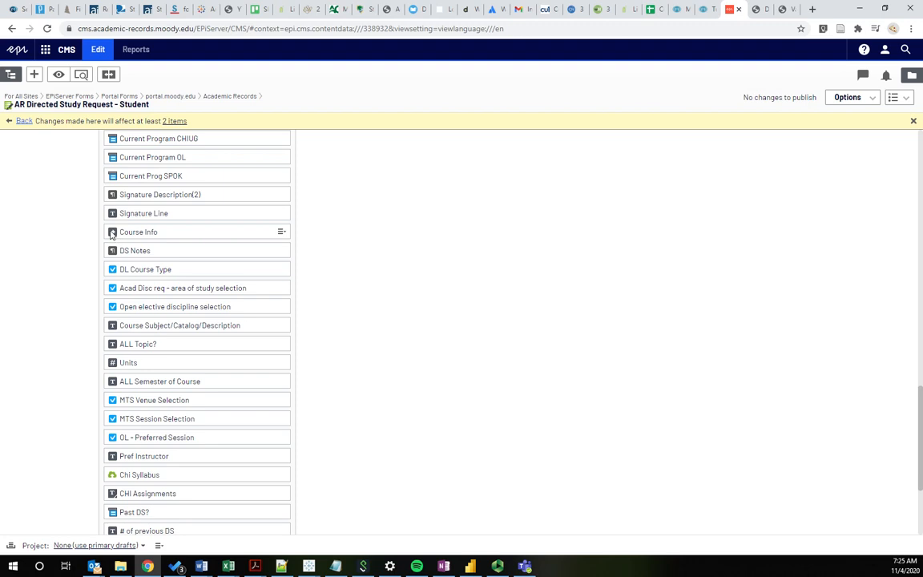
left_click(281, 231)
left_click(293, 246)
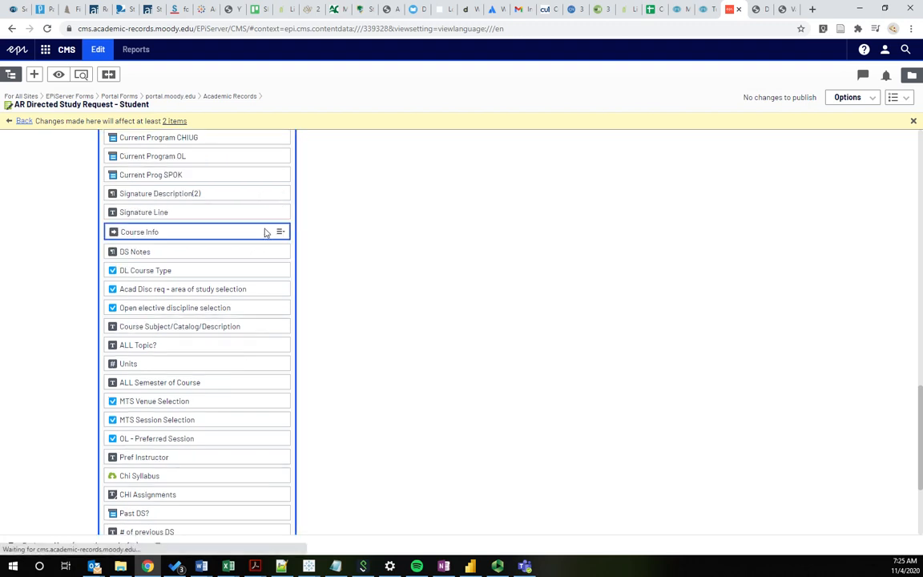
left_click(187, 278)
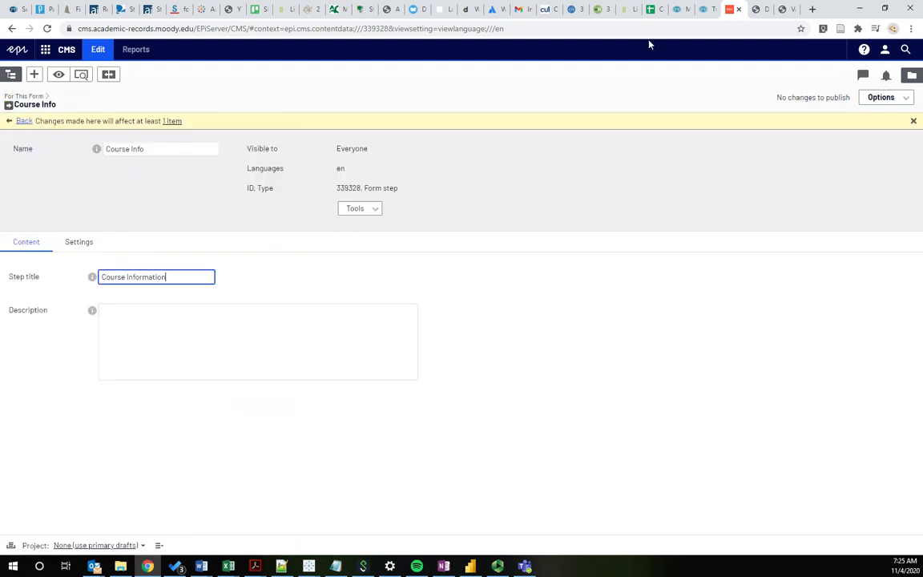
On the live form, proceed to the second page and highlight its Course Information heading
left_click(753, 8)
left_click(532, 430)
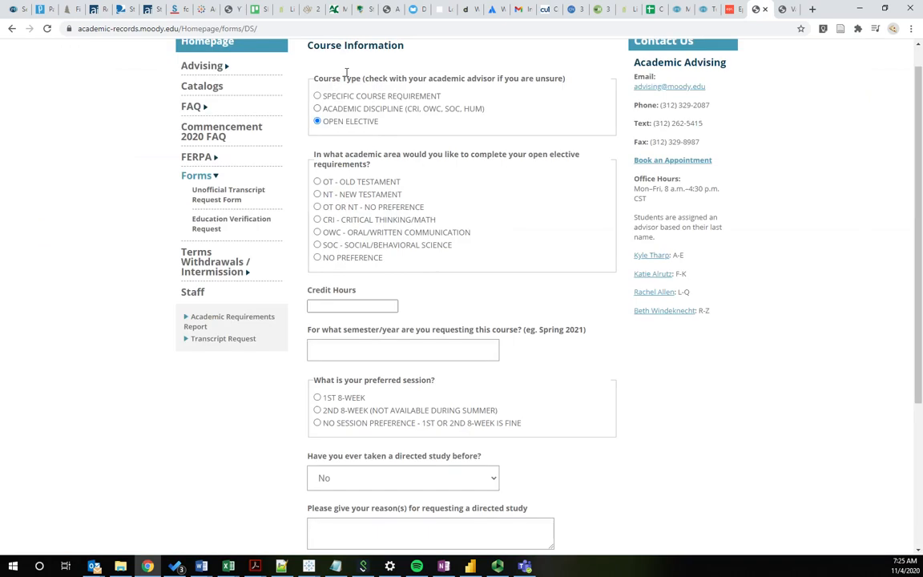
scroll(331, 80, "up", 1)
left_click_drag(281, 70, 397, 72)
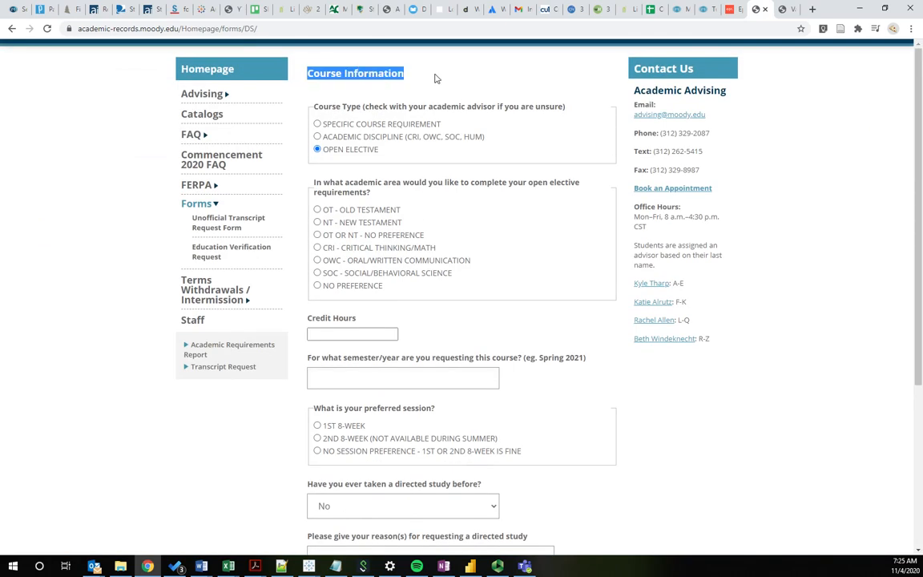
Back in the CMS, examine the step title and description fields of the Course Info element
left_click(732, 10)
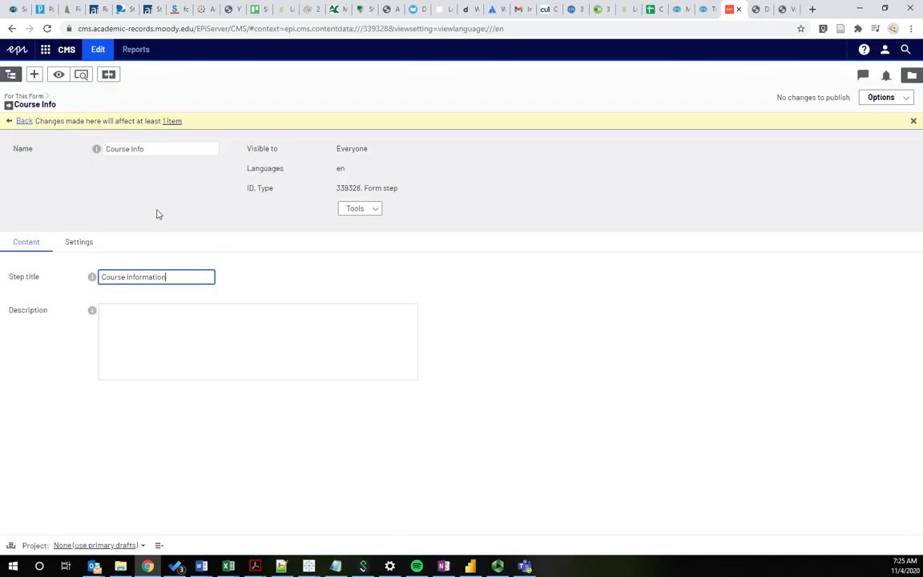
left_click_drag(6, 277, 39, 285)
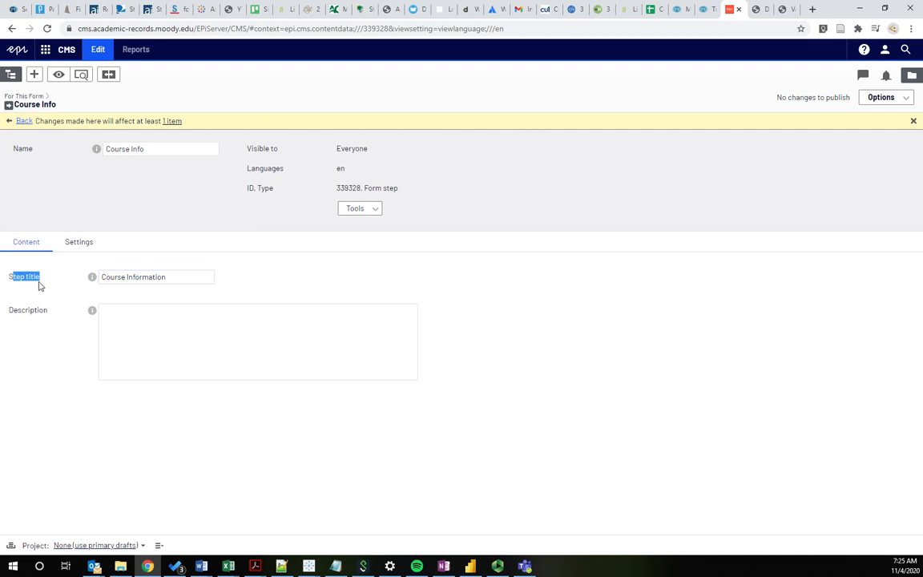
left_click(37, 205)
triple_click(192, 277)
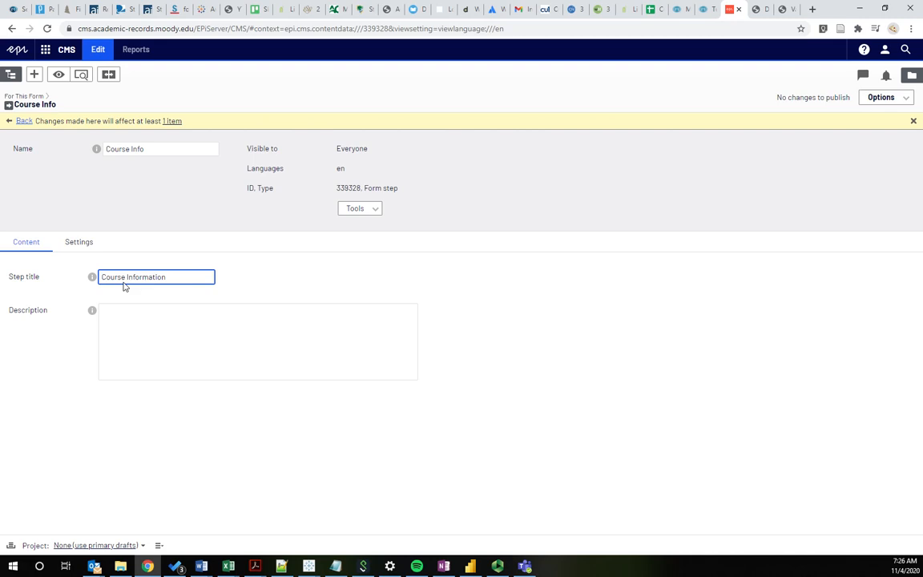
left_click_drag(176, 277, 41, 281)
left_click(127, 335)
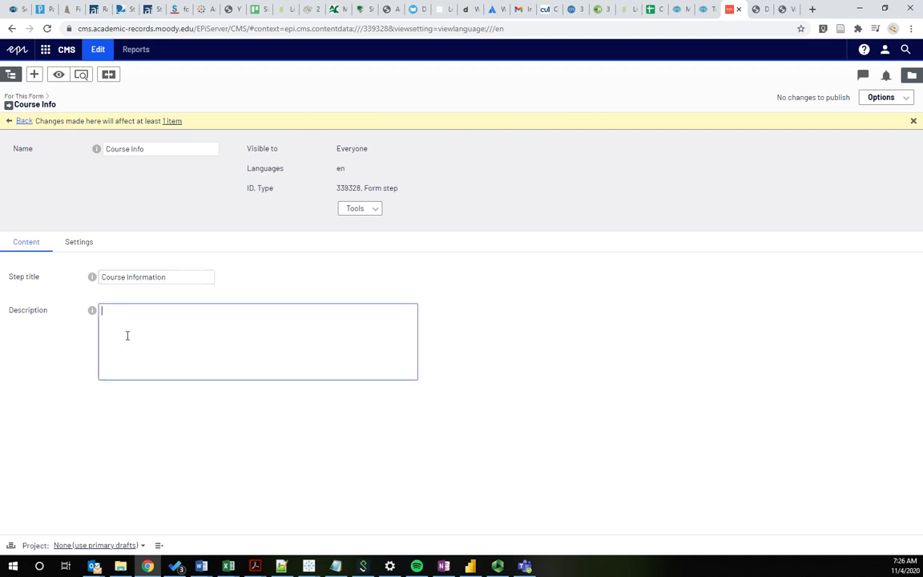
Check the Course Info step's display settings and return to the AR Directed Study Request - Student form to review its element list
left_click(78, 243)
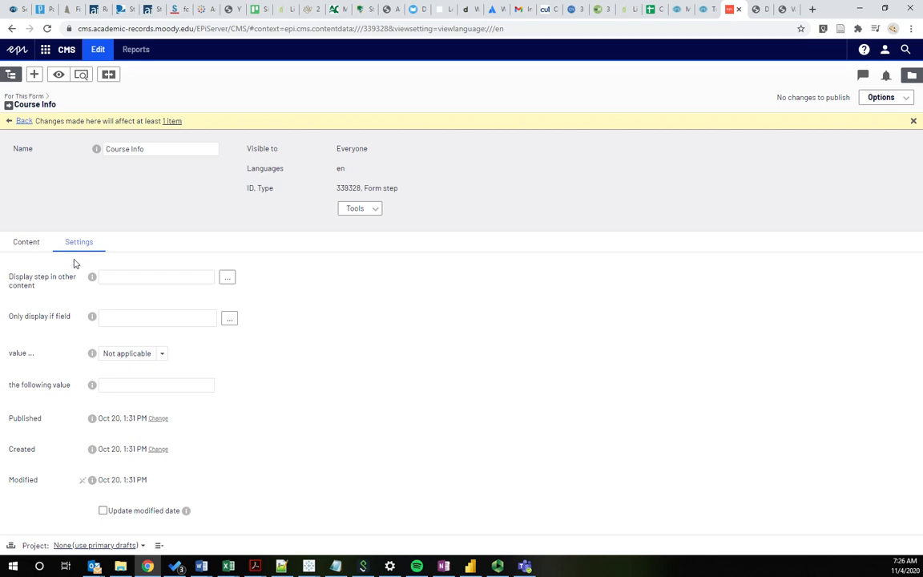
left_click(24, 121)
scroll(56, 349, "down", 12)
scroll(48, 355, "down", 3)
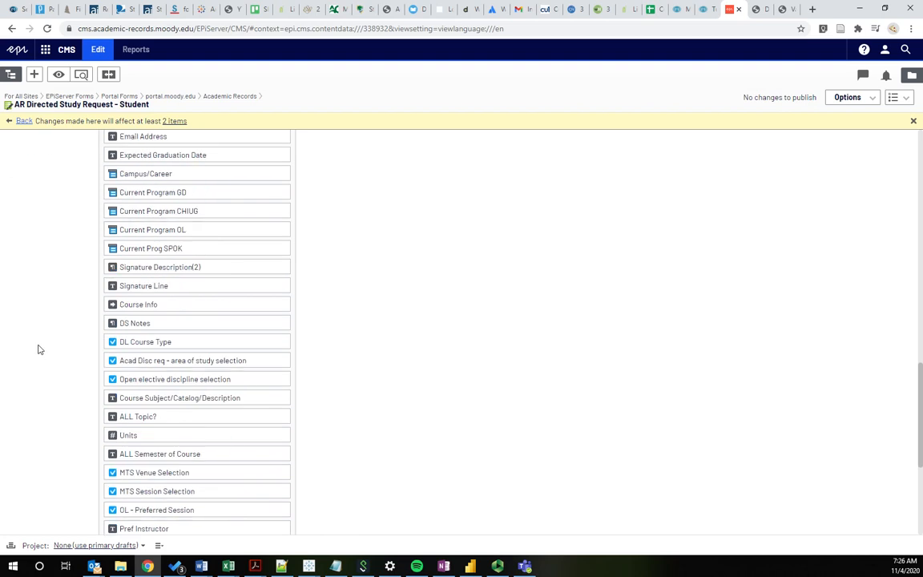
scroll(76, 192, "down", 4)
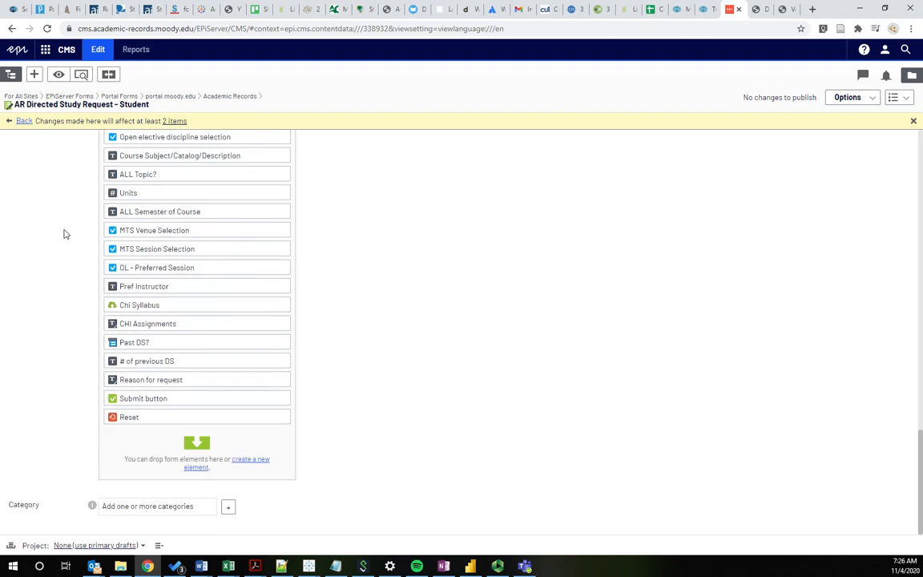
scroll(65, 234, "up", 3)
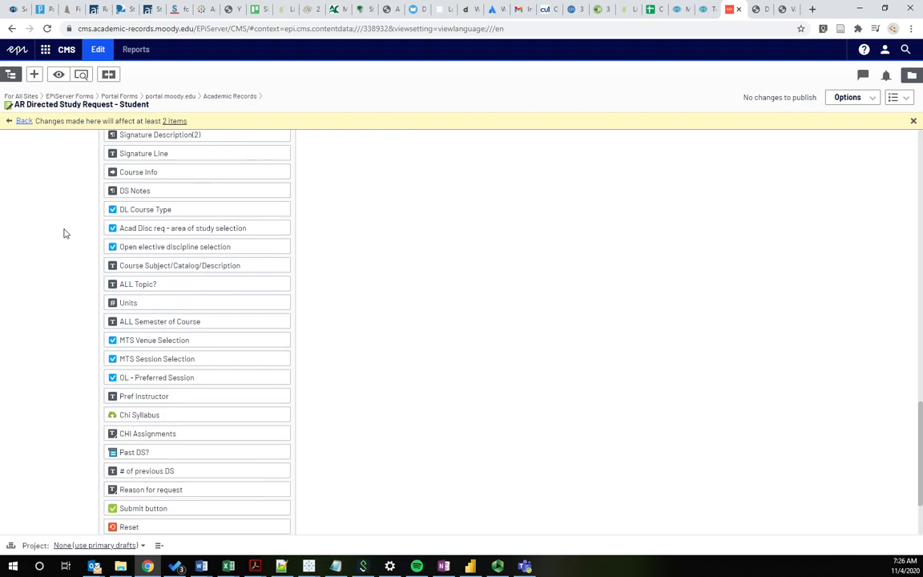
scroll(65, 244, "down", 3)
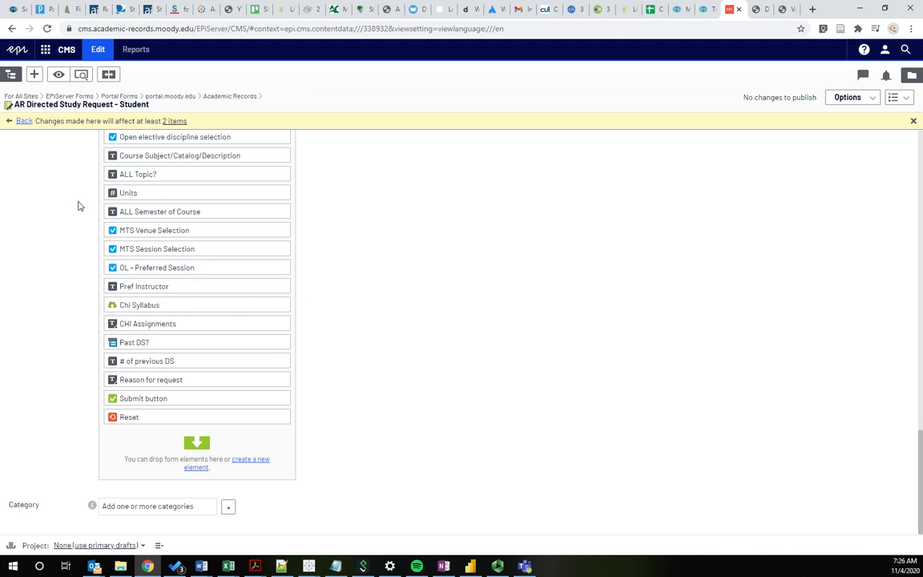
Open the Open elective discipline selection element for editing and show its dependency conditions
scroll(176, 240, "up", 2)
left_click(279, 230)
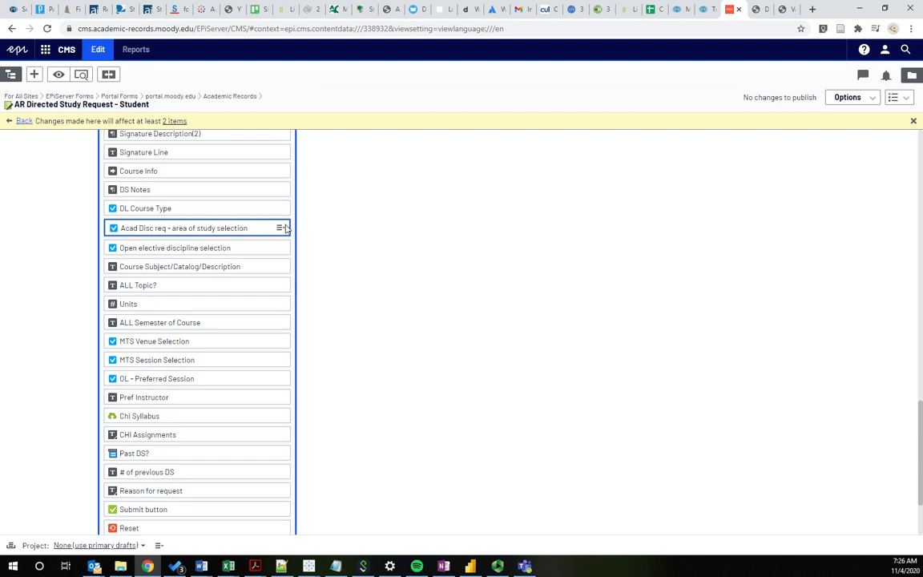
left_click(281, 253)
left_click(306, 261)
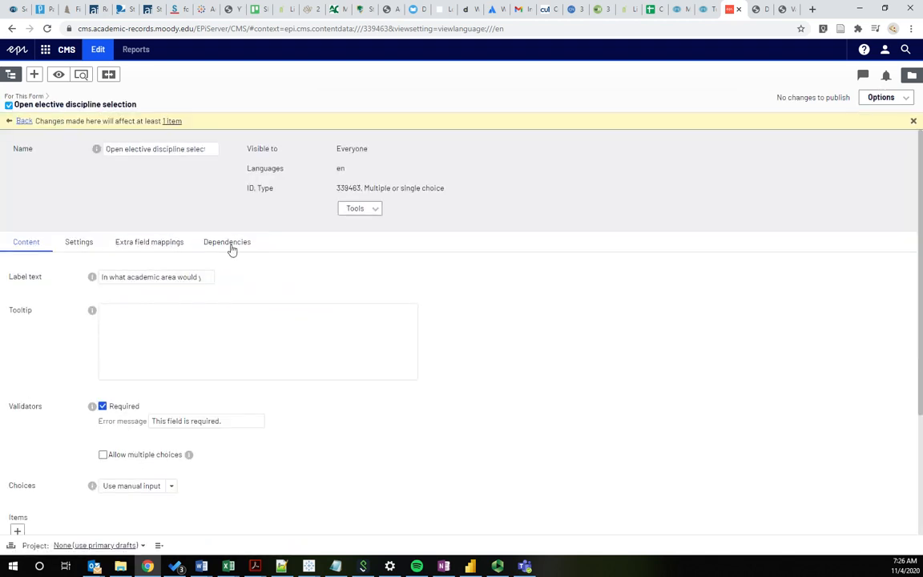
left_click(230, 244)
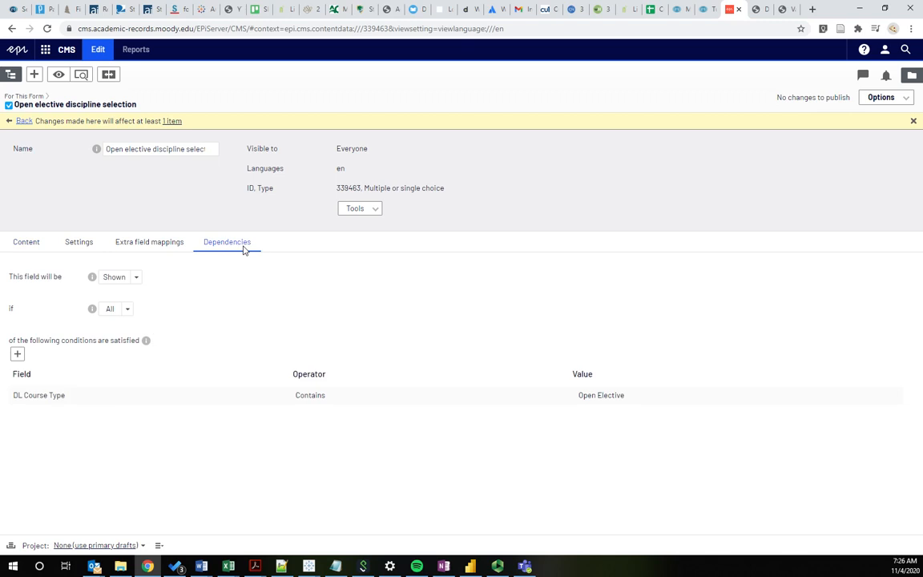
Compare the dependency condition with the live form's Open Elective option, and highlight the element's name in the CMS
left_click(756, 10)
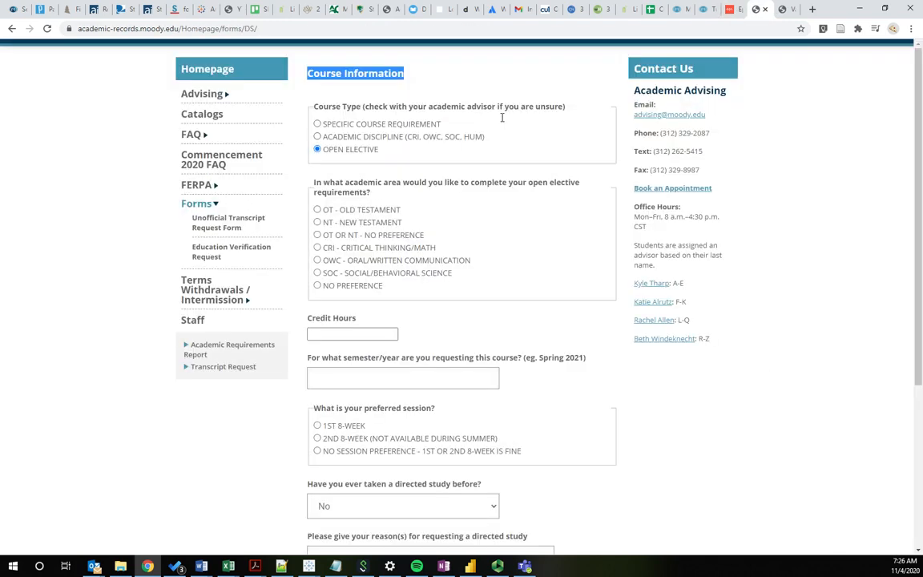
left_click(731, 13)
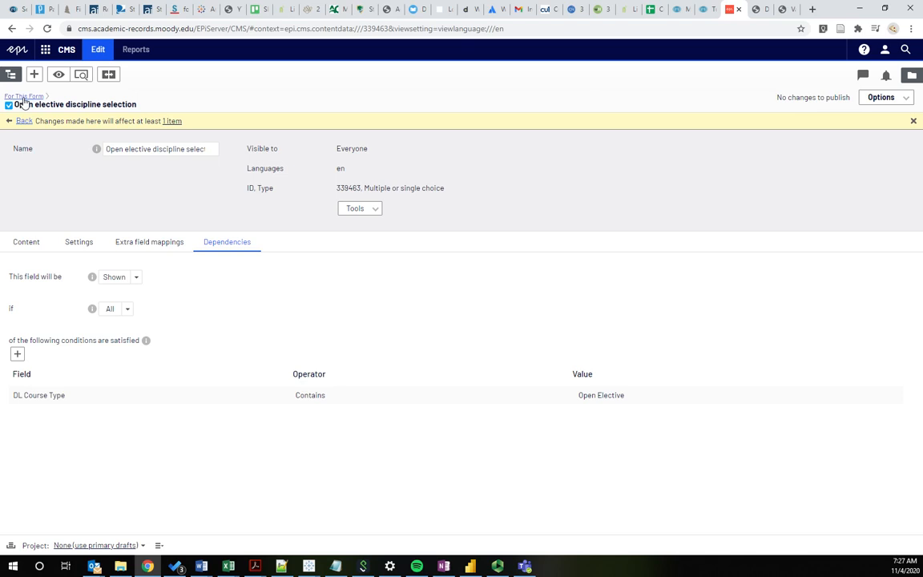
left_click_drag(18, 105, 166, 110)
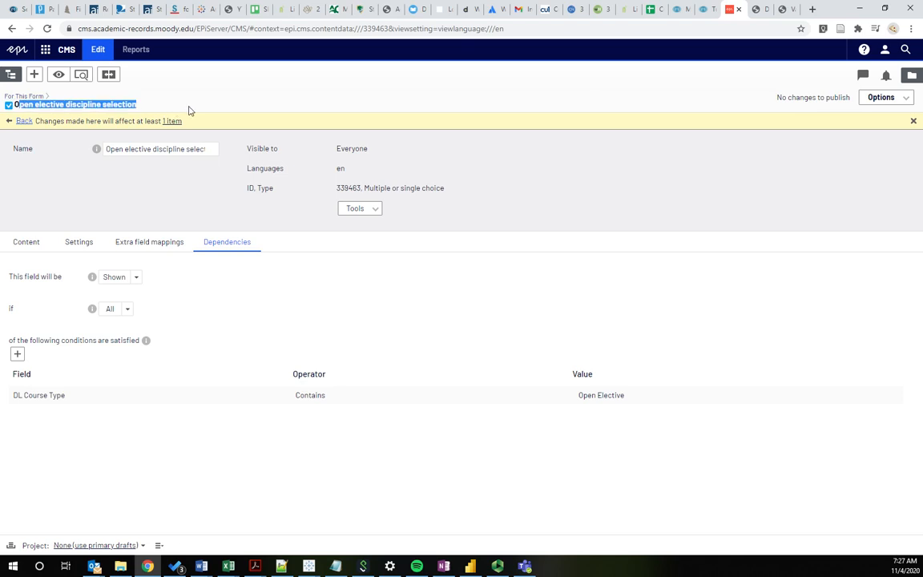
left_click(207, 112)
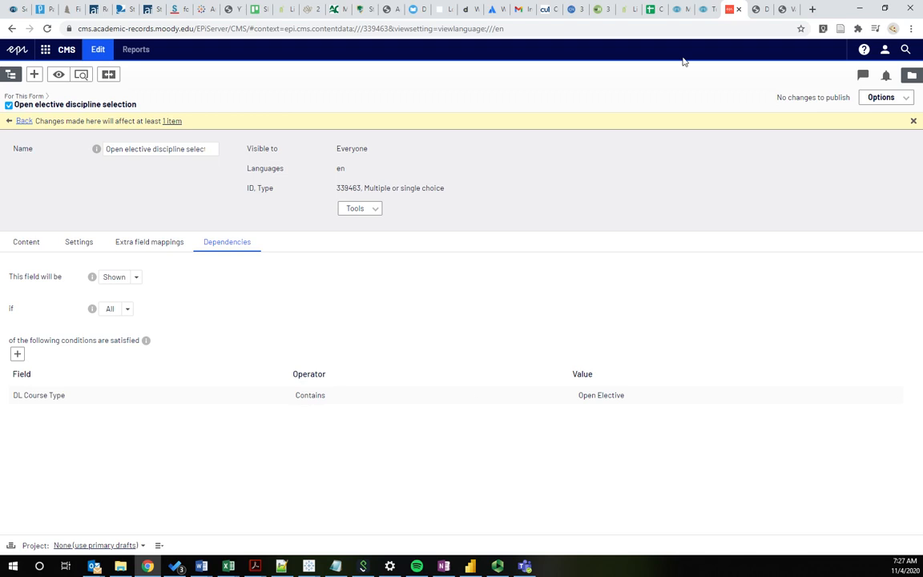
Highlight the Course Type question on the live form and compare it with the element's dependency condition in the CMS
left_click(757, 10)
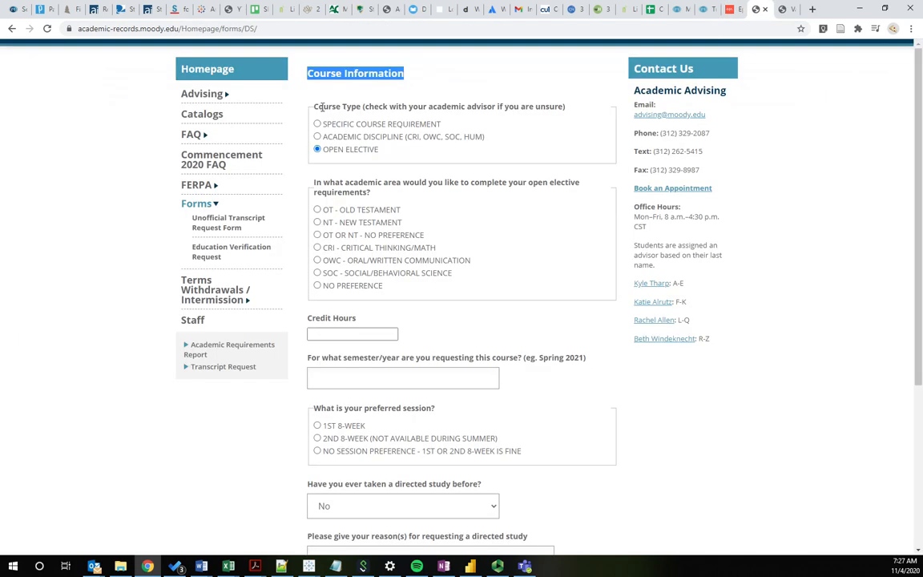
left_click_drag(317, 107, 566, 113)
left_click(732, 10)
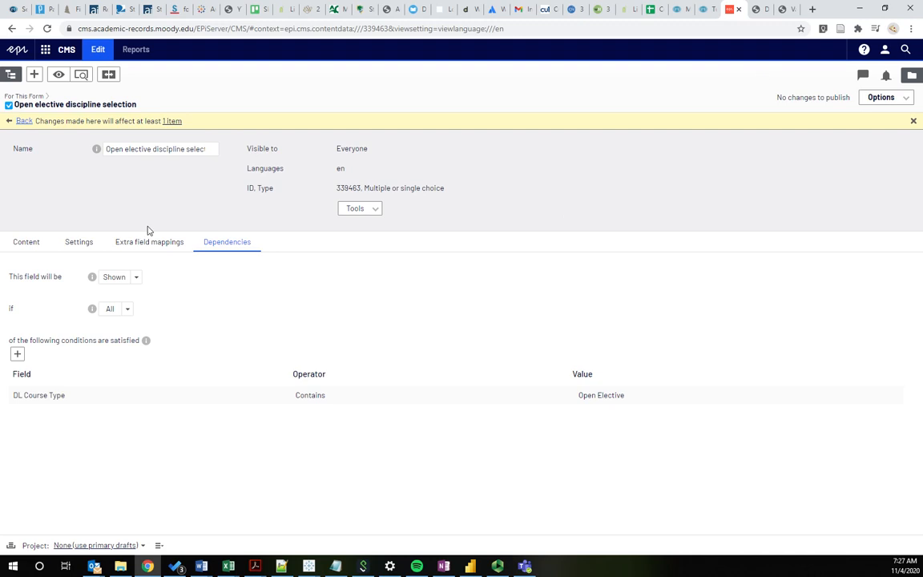
left_click(759, 9)
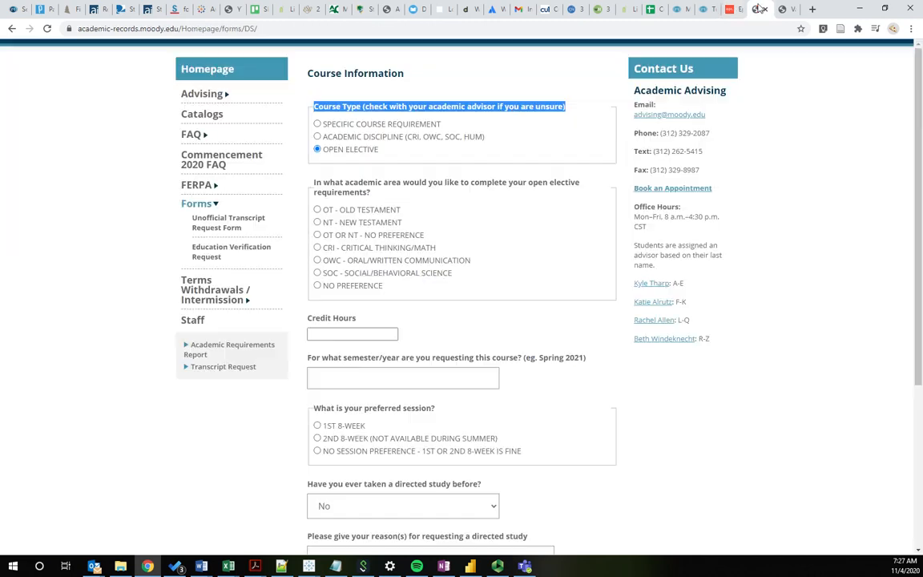
left_click(728, 11)
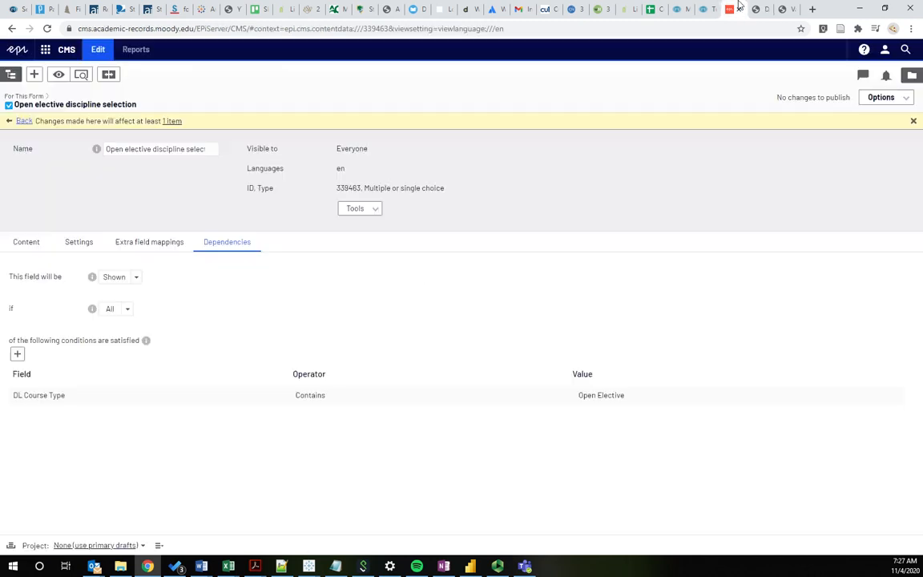
Examine the element's choice items in the CMS and highlight the matching open elective question and options on the live form
left_click(40, 243)
scroll(153, 261, "down", 3)
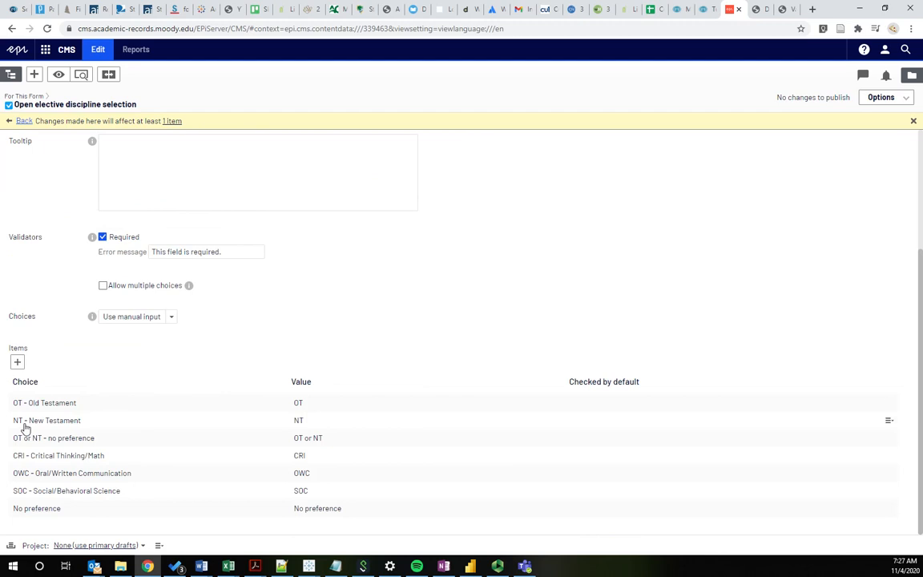
left_click(762, 9)
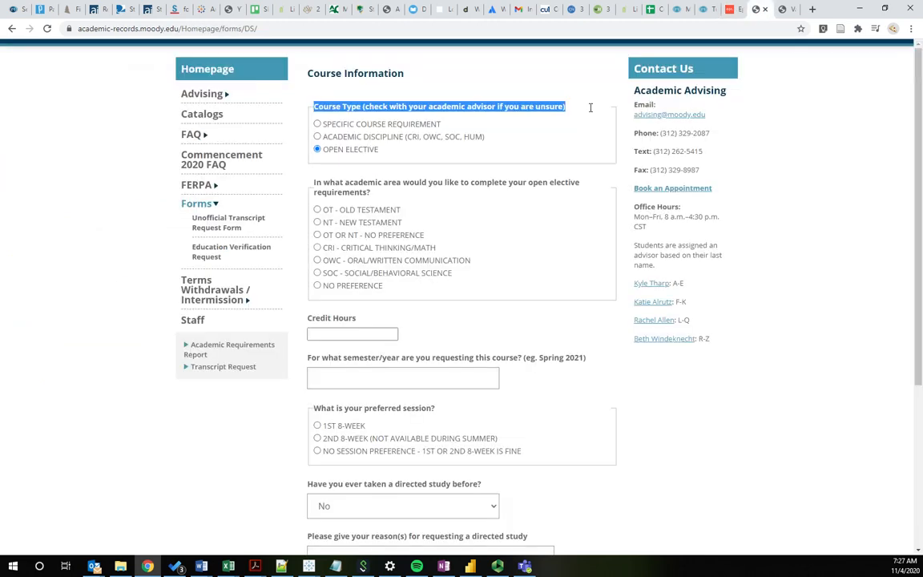
left_click_drag(320, 182, 433, 295)
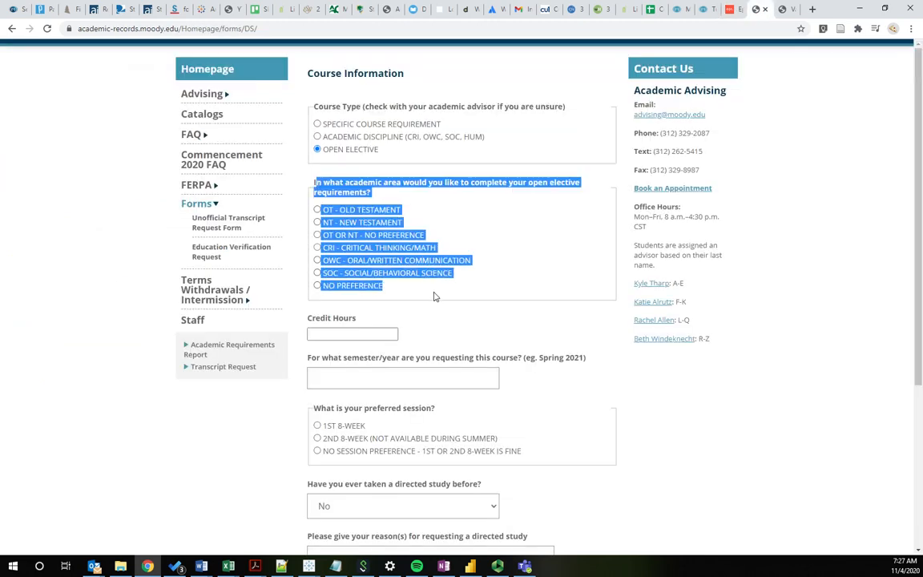
left_click(433, 295)
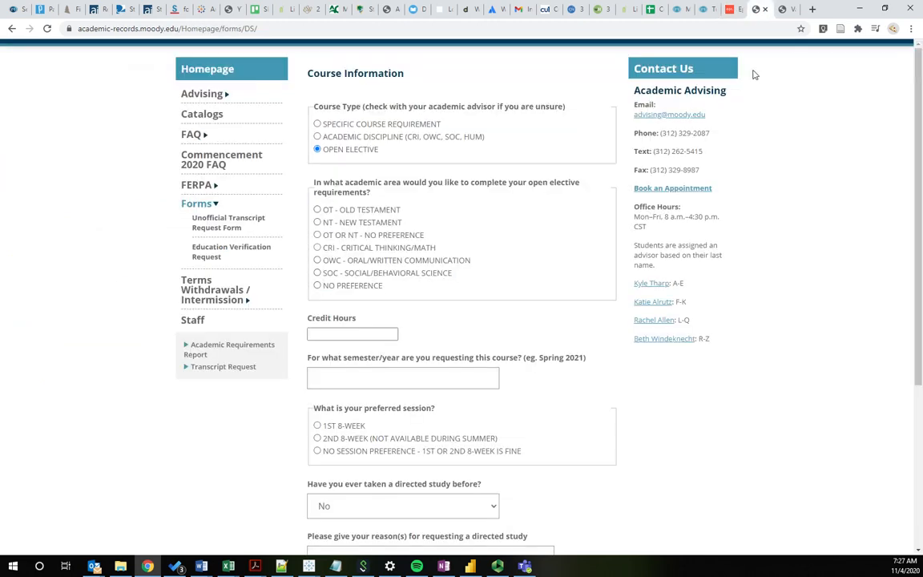
Choose Academic Discipline as the course type on the live form and highlight the Area of Study question with its options
left_click(337, 137)
left_click_drag(315, 183, 491, 194)
left_click_drag(319, 182, 451, 217)
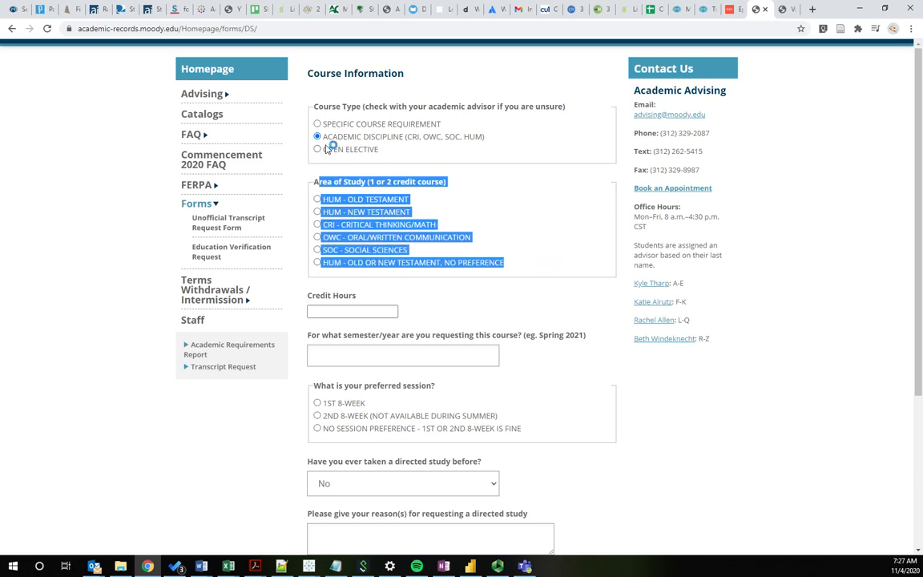
Return to the CMS and review the content settings of the Open elective discipline selection element
left_click(731, 9)
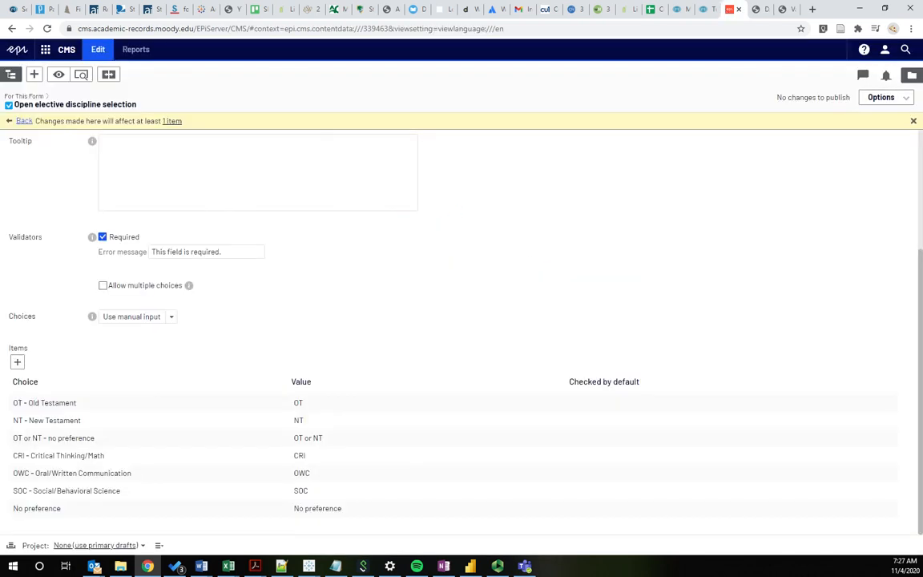
scroll(14, 167, "up", 2)
scroll(14, 167, "up", 1)
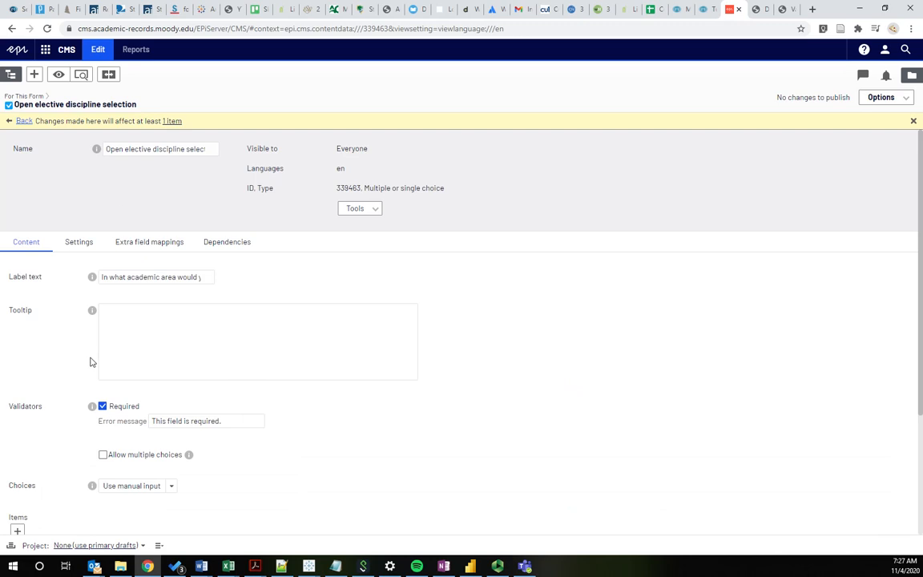